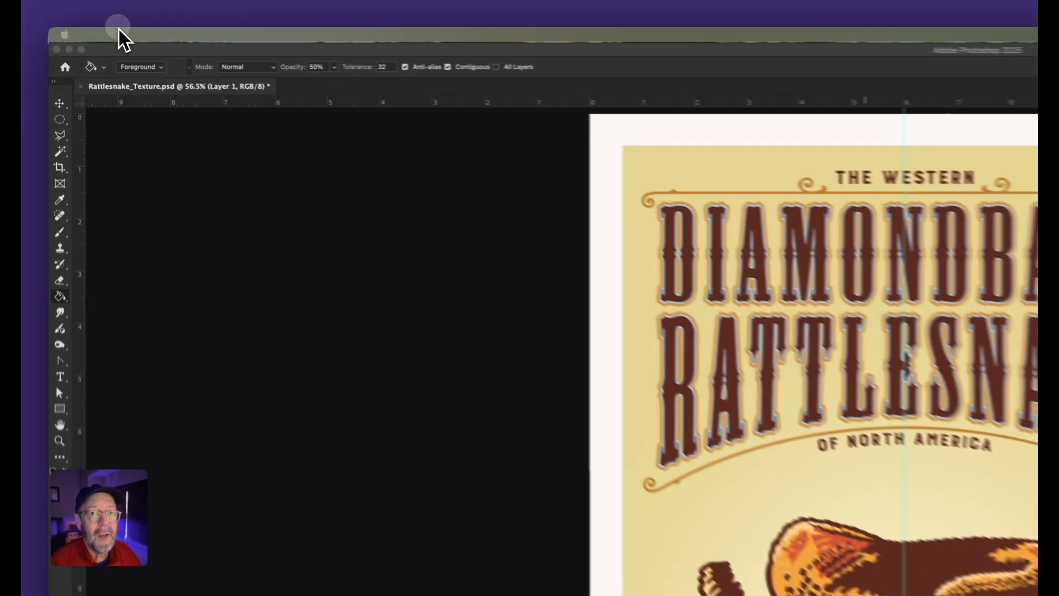
- Place Papertex_17.png from the Texture Tut Assets folder into the poster as a linked file
{"action": "left_click", "coordinate": [156, 154]}
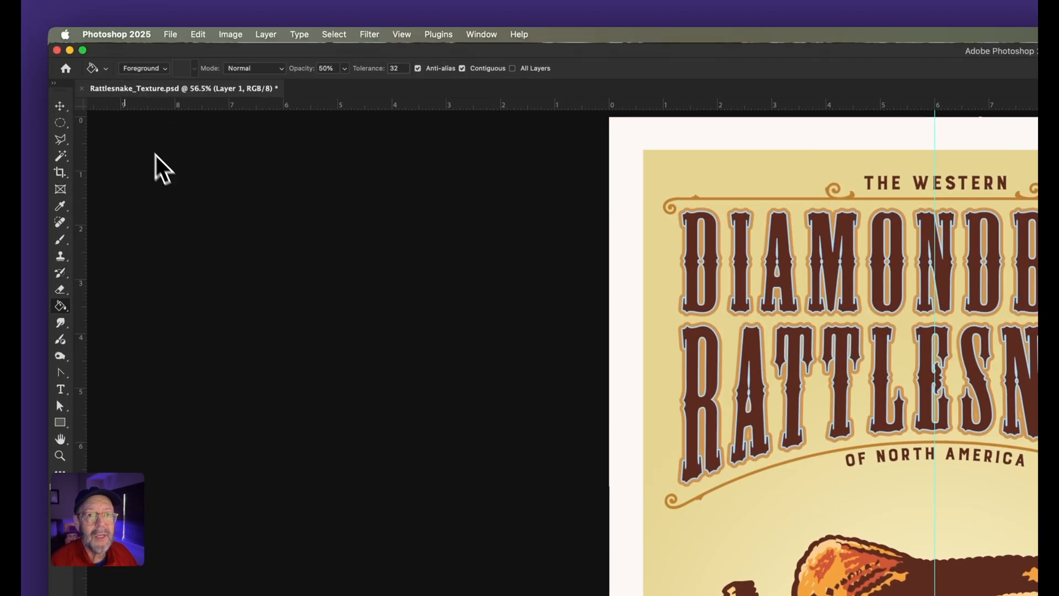
{"action": "left_click", "coordinate": [170, 32]}
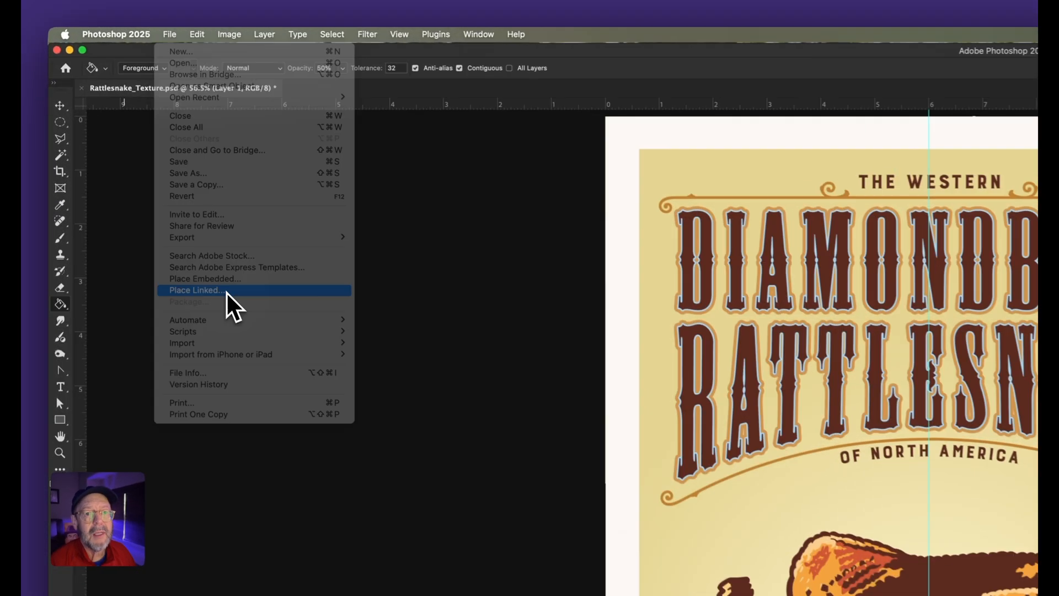
{"action": "left_click", "coordinate": [160, 190]}
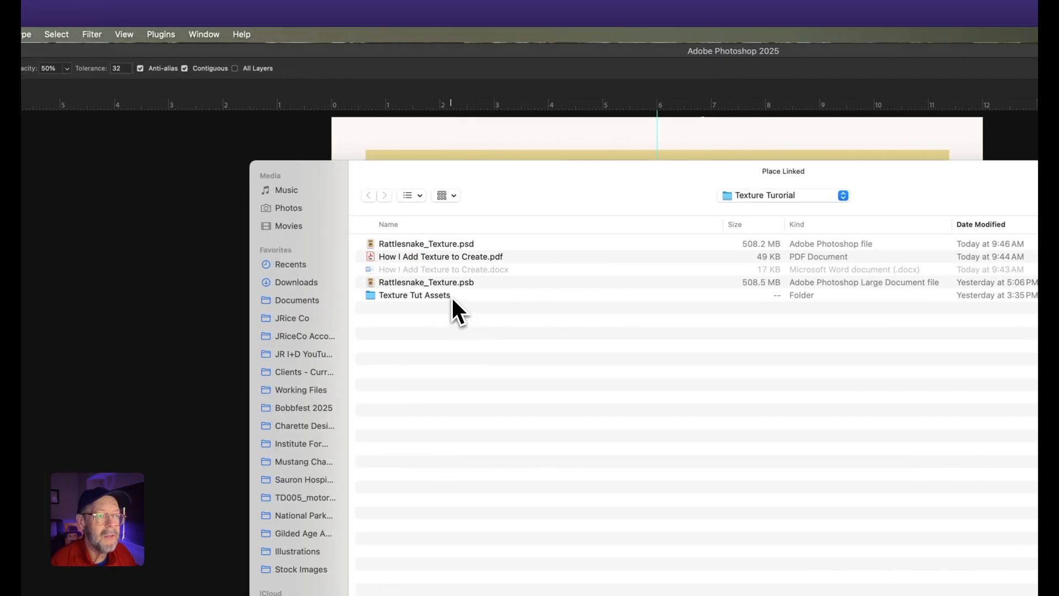
{"action": "left_click", "coordinate": [729, 296]}
{"action": "double_click", "coordinate": [452, 296]}
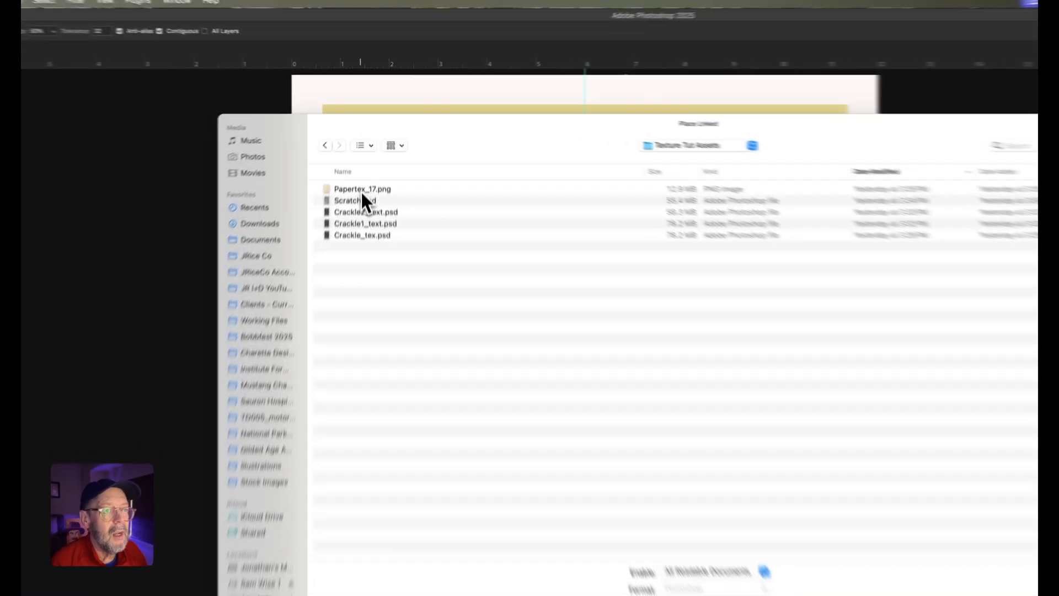
{"action": "left_click", "coordinate": [408, 135]}
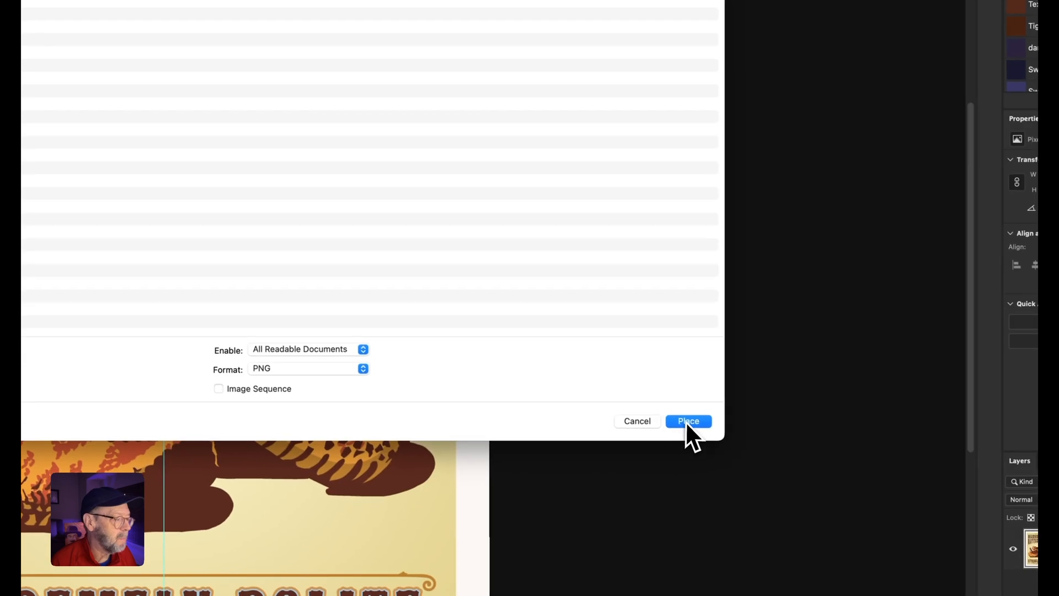
{"action": "left_click", "coordinate": [688, 423]}
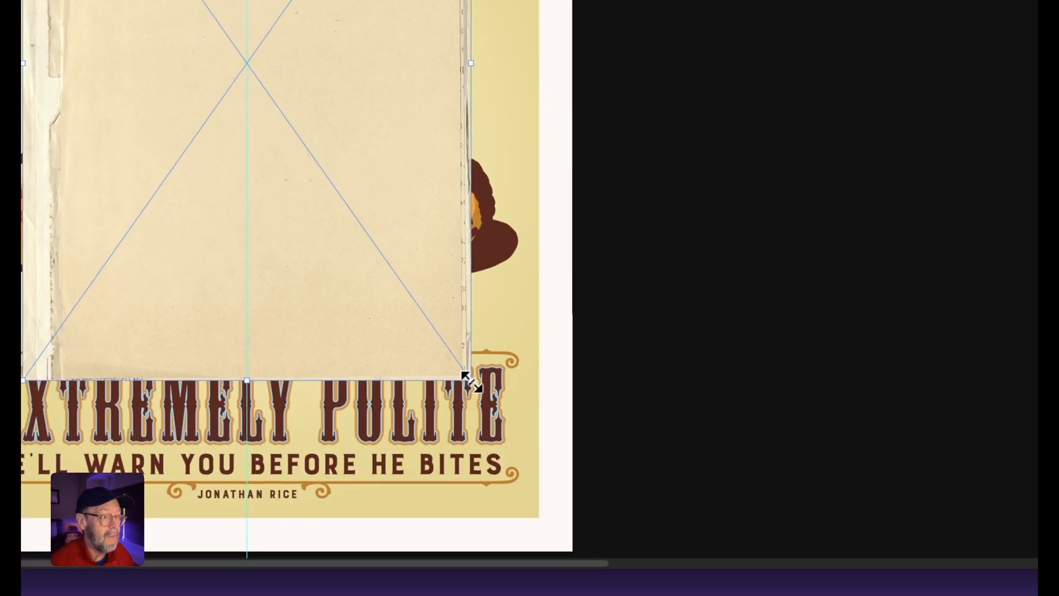
- Enlarge the placed paper texture to about 14.8 × 20.9 in so it covers the whole poster, and commit the transform
{"action": "left_click_drag", "start_coordinate": [601, 474], "coordinate": [649, 542]}
{"action": "left_click_drag", "start_coordinate": [562, 513], "coordinate": [679, 561]}
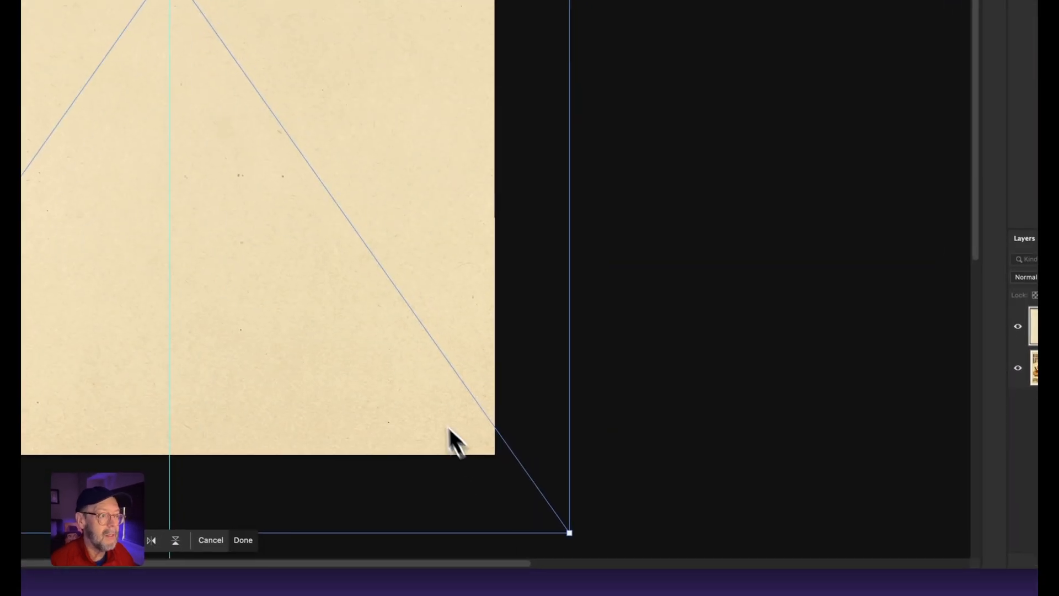
{"action": "scroll", "coordinate": [620, 483], "scroll_direction": "up", "scroll_amount": 3}
{"action": "scroll", "coordinate": [426, 396], "scroll_direction": "up", "scroll_amount": 2}
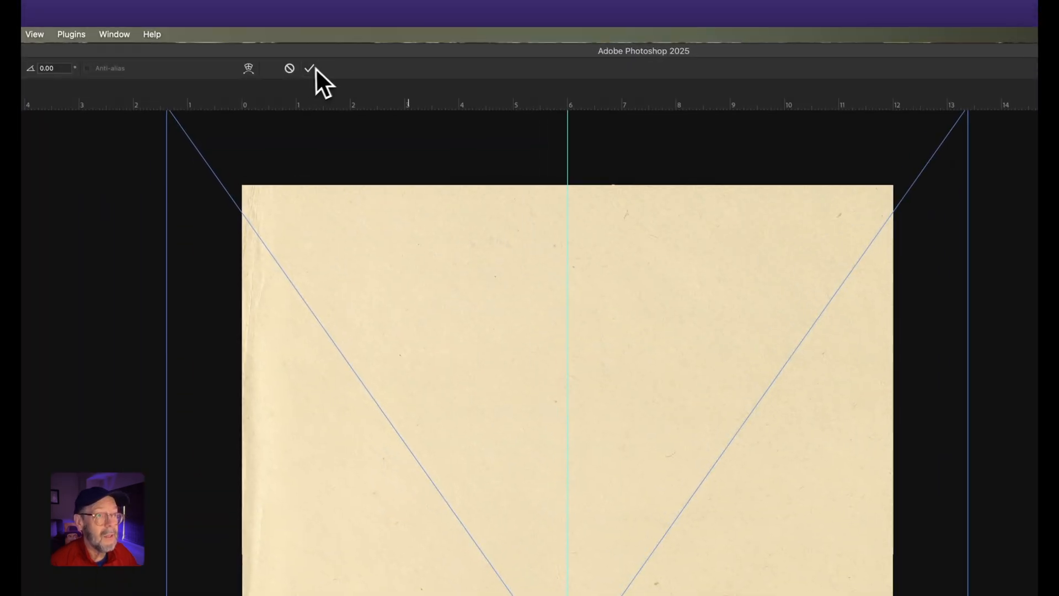
{"action": "left_click", "coordinate": [310, 68]}
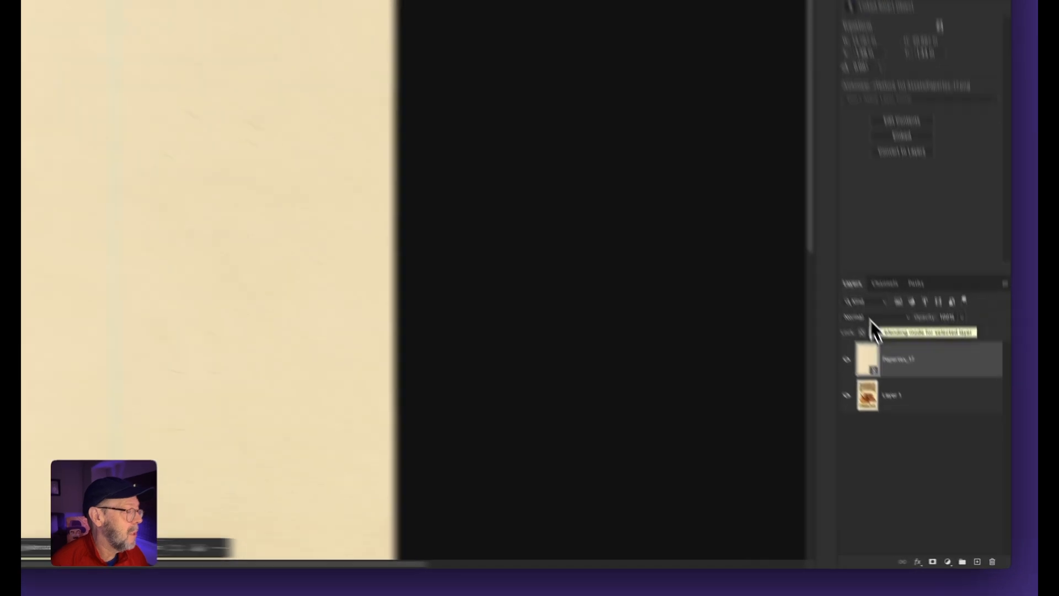
- Try the Darken blending mode on the Papertex_17 layer and settle on Darker Color
{"action": "left_click", "coordinate": [929, 423]}
{"action": "left_click", "coordinate": [841, 316]}
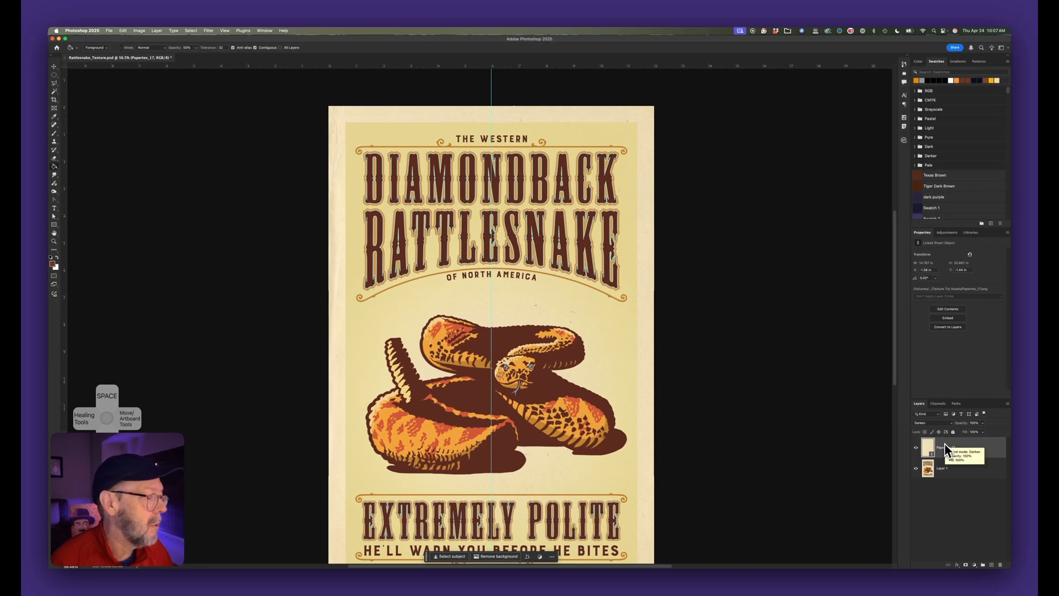
{"action": "left_click", "coordinate": [931, 423]}
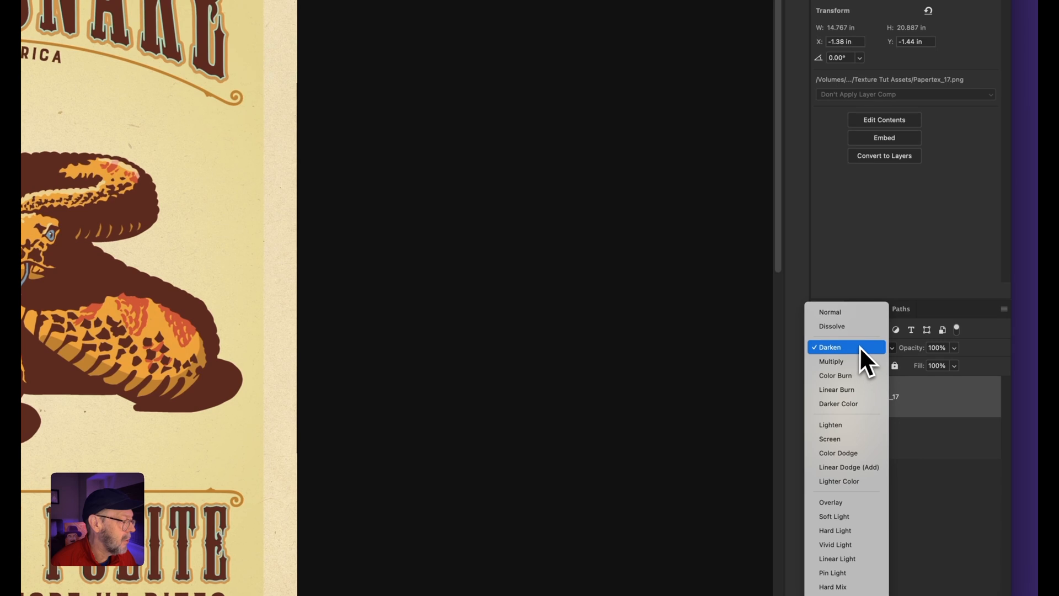
{"action": "left_click", "coordinate": [855, 405]}
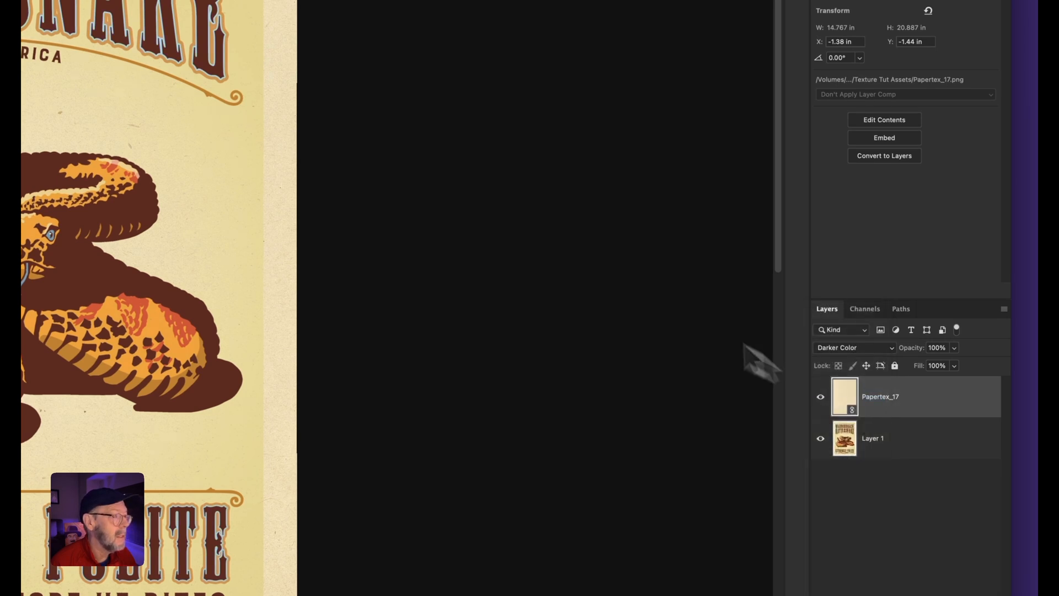
- Lower the Papertex_17 layer's opacity to 60%
{"action": "left_click", "coordinate": [954, 349]}
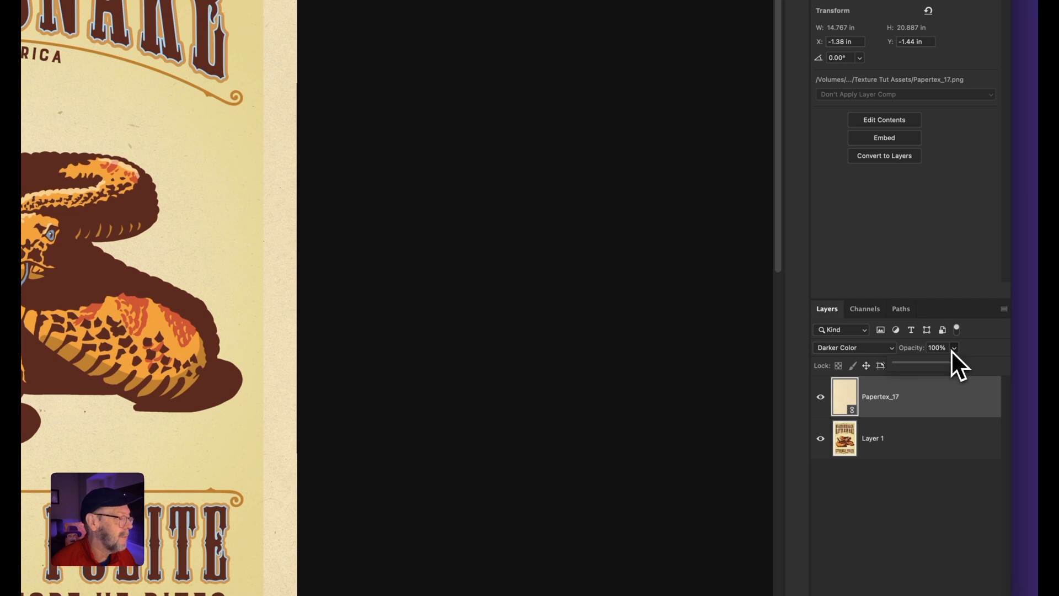
{"action": "left_click_drag", "start_coordinate": [924, 366], "coordinate": [932, 365]}
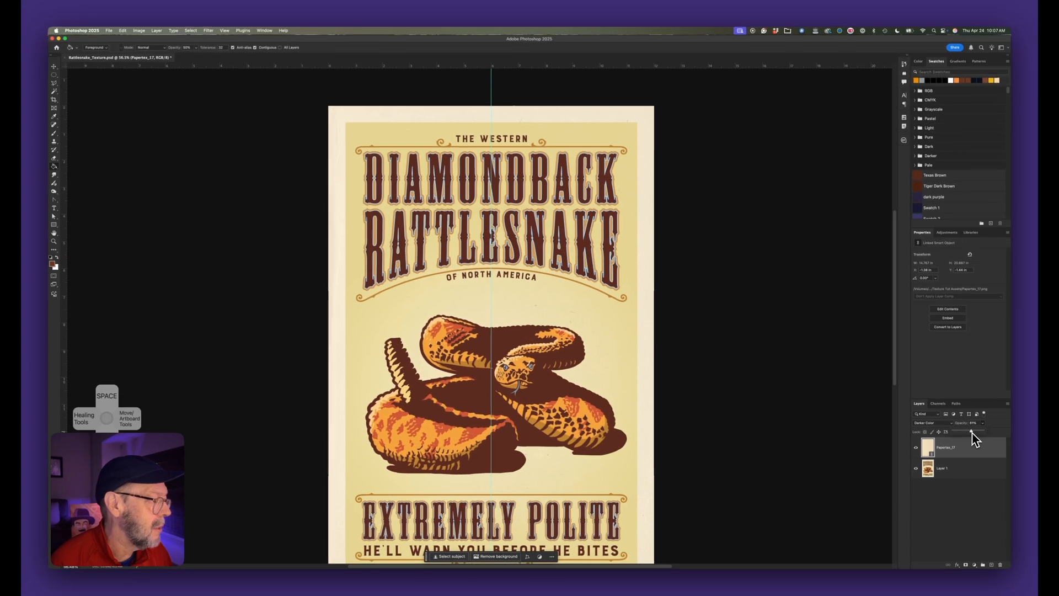
{"action": "left_click_drag", "start_coordinate": [972, 432], "coordinate": [972, 432]}
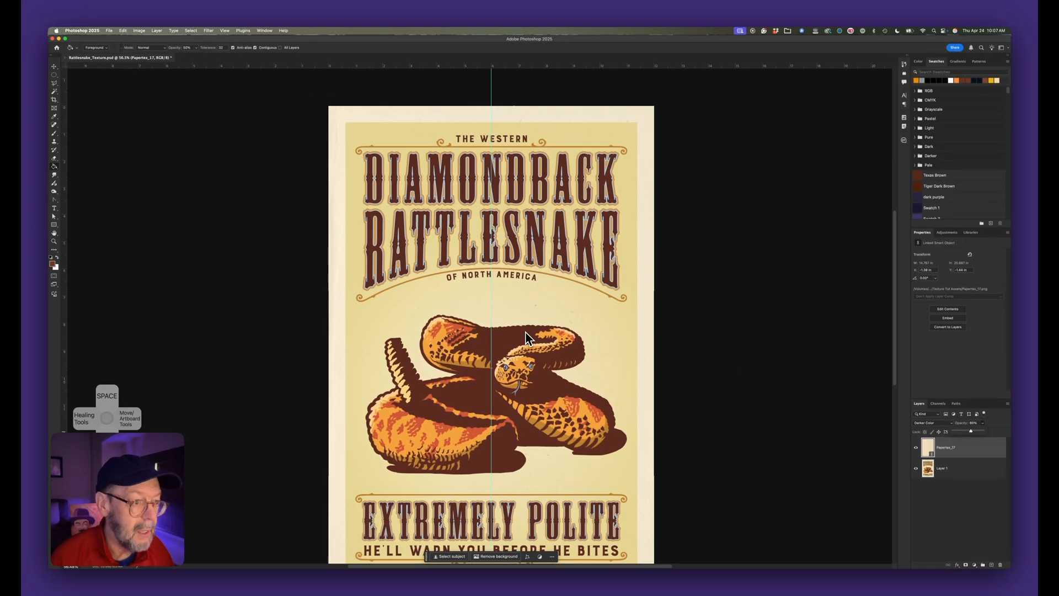
- Examine the paper texture up close over the lettering, snake and margins, and across the whole poster
{"action": "scroll", "coordinate": [527, 337], "scroll_direction": "up", "scroll_amount": 5}
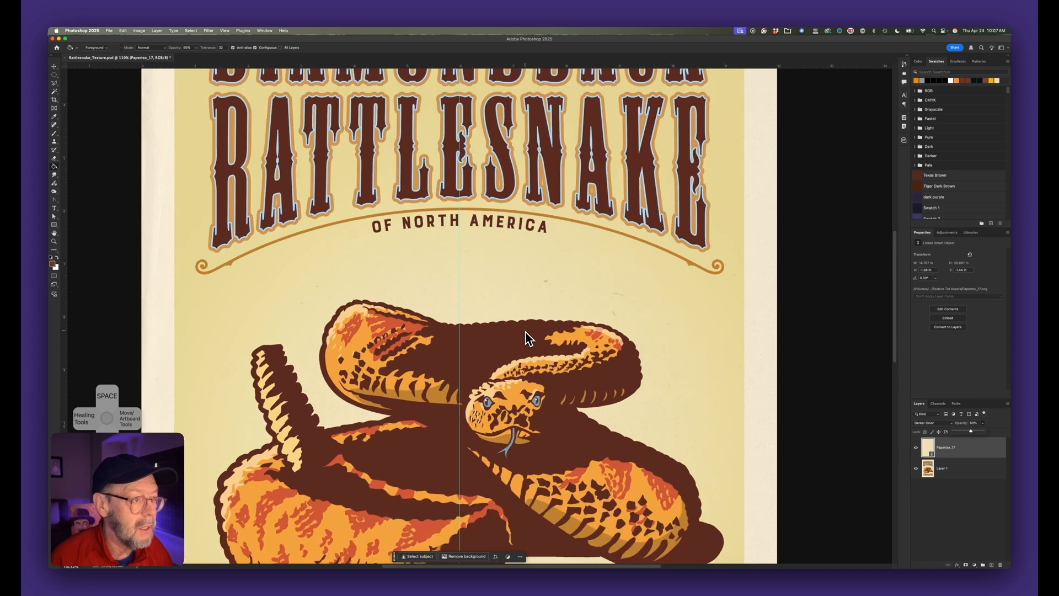
{"action": "scroll", "coordinate": [527, 338], "scroll_direction": "up", "scroll_amount": 3}
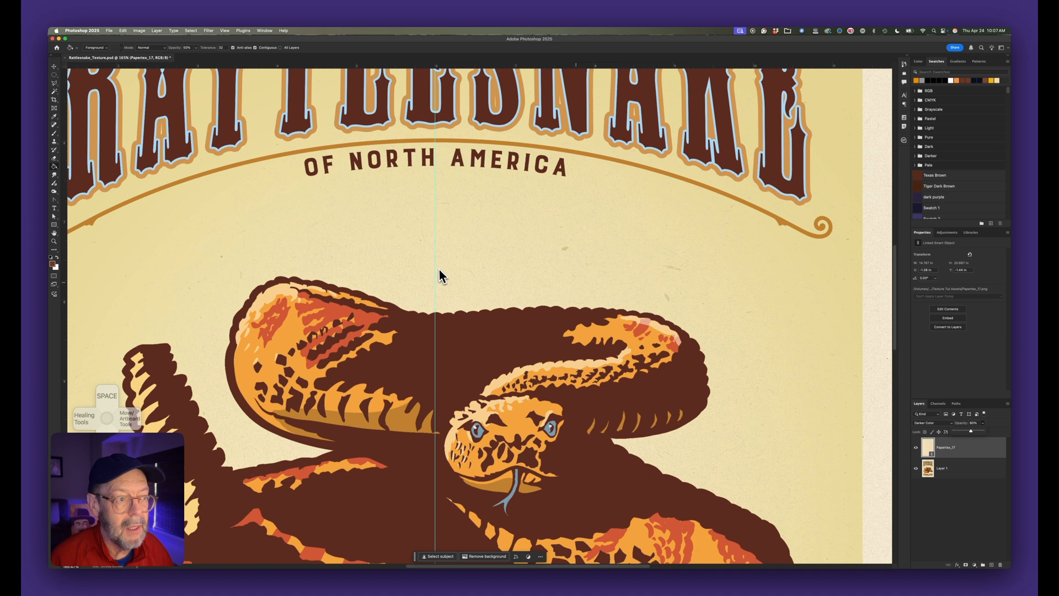
{"action": "scroll", "coordinate": [436, 268], "scroll_direction": "left", "scroll_amount": 5}
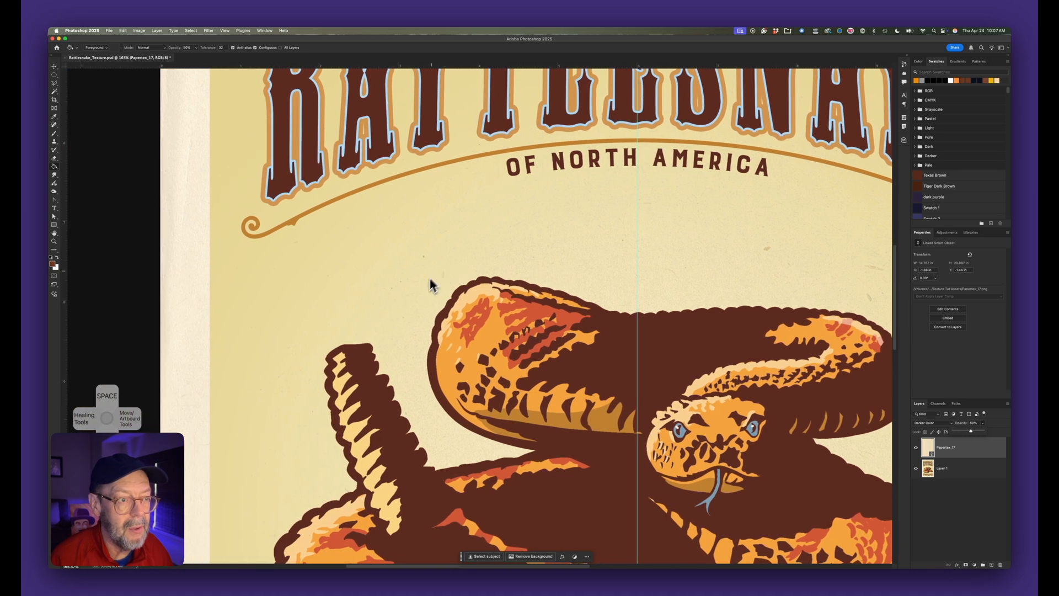
{"action": "scroll", "coordinate": [418, 295], "scroll_direction": "up", "scroll_amount": 5}
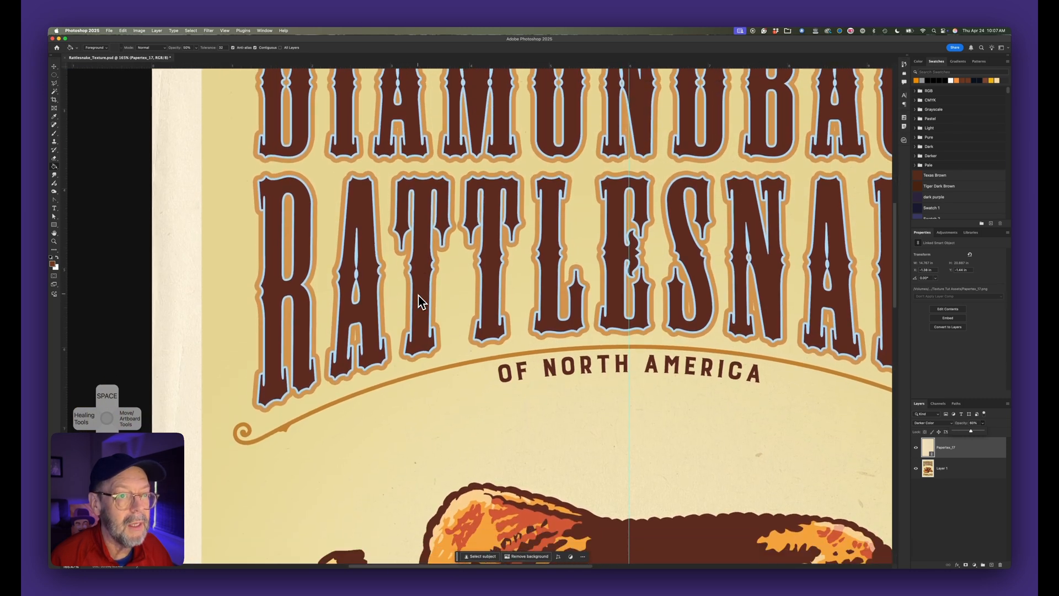
{"action": "key", "text": "super+0"}
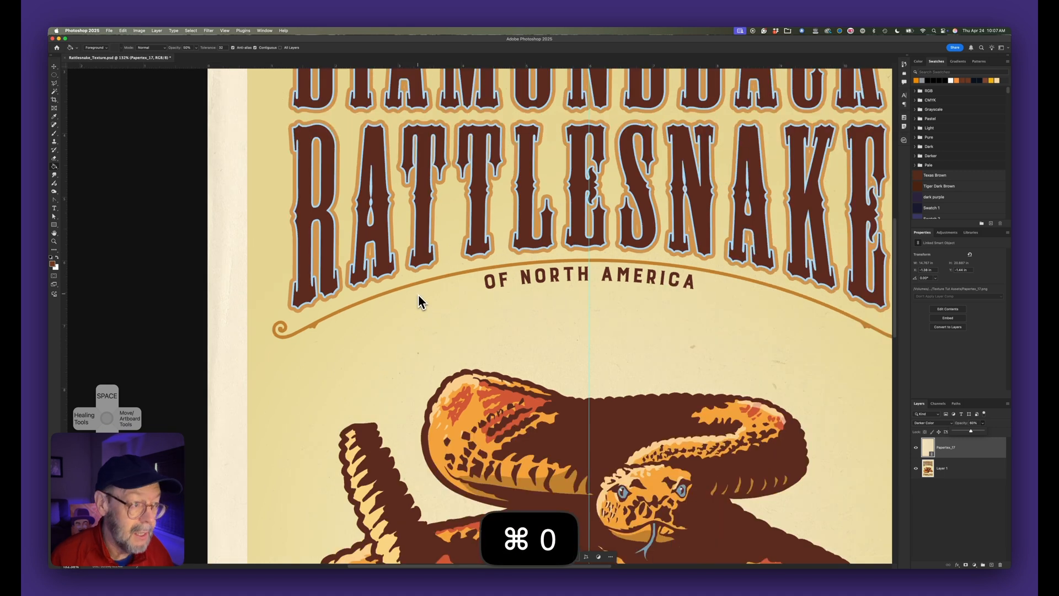
{"action": "scroll", "coordinate": [428, 292], "scroll_direction": "down", "scroll_amount": 2}
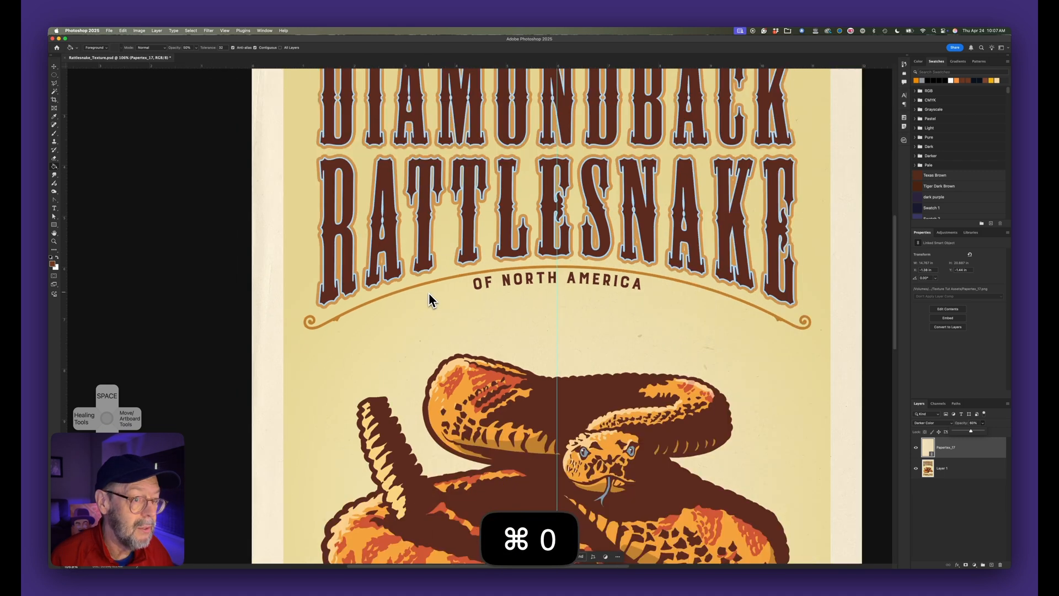
{"action": "scroll", "coordinate": [551, 254], "scroll_direction": "down", "scroll_amount": 4}
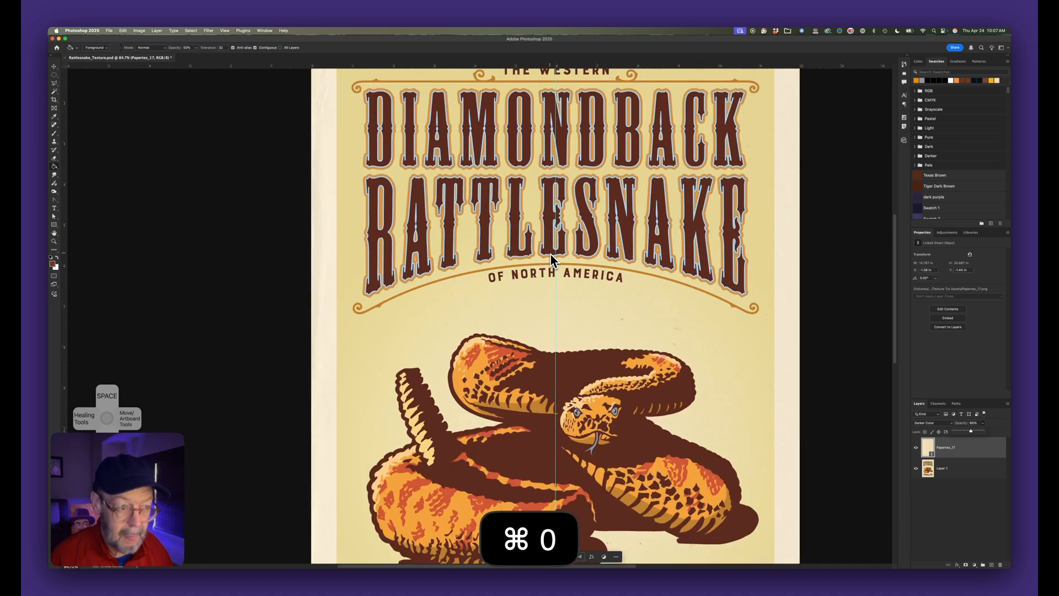
{"action": "scroll", "coordinate": [550, 253], "scroll_direction": "up", "scroll_amount": 1}
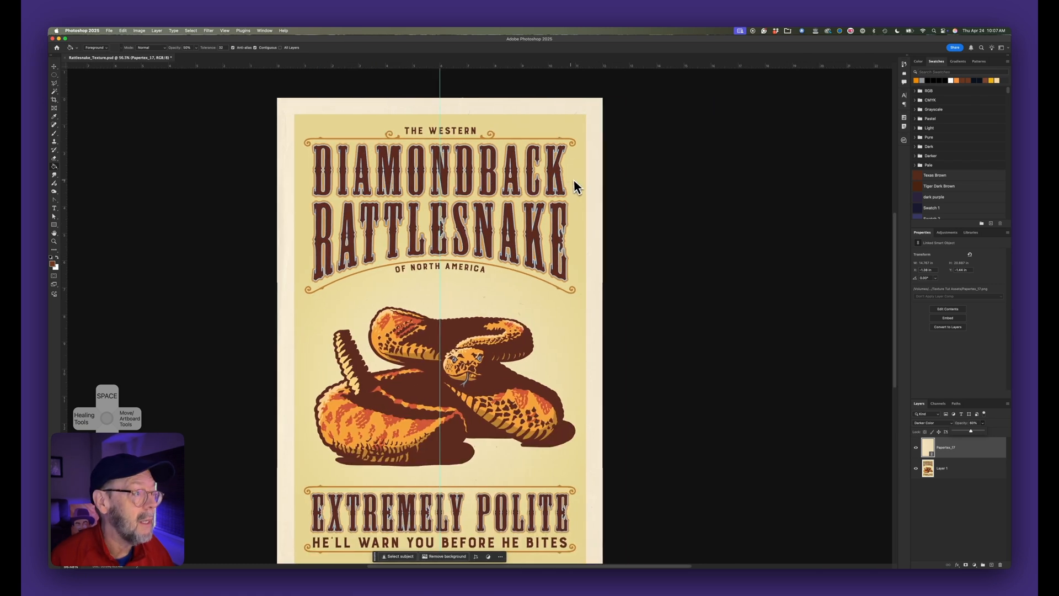
{"action": "scroll", "coordinate": [574, 182], "scroll_direction": "right", "scroll_amount": 3}
{"action": "scroll", "coordinate": [572, 184], "scroll_direction": "down", "scroll_amount": 1}
{"action": "scroll", "coordinate": [571, 181], "scroll_direction": "down", "scroll_amount": 1}
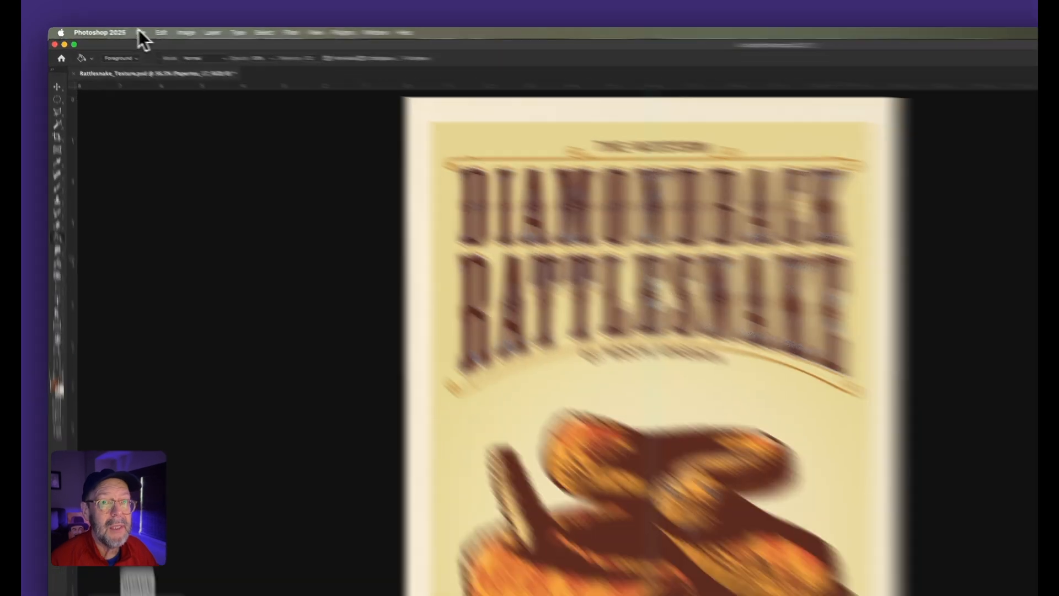
- Place Crackle2_text.psd from the Texture Tut Assets folder as a linked file and commit it at 100% scale
{"action": "left_click", "coordinate": [109, 31]}
{"action": "mouse_move", "coordinate": [123, 31]}
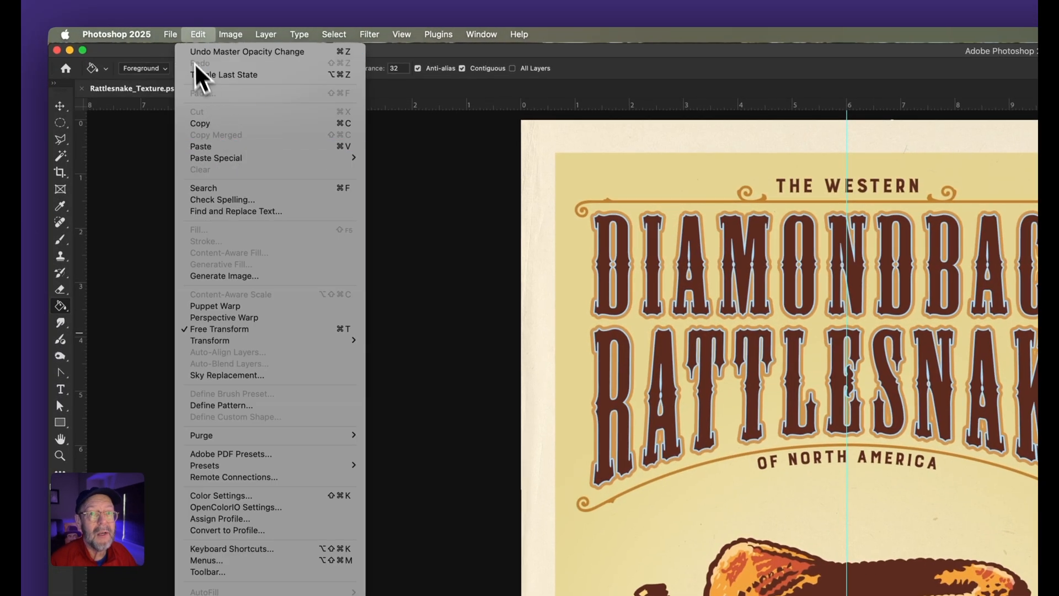
{"action": "mouse_move", "coordinate": [165, 36]}
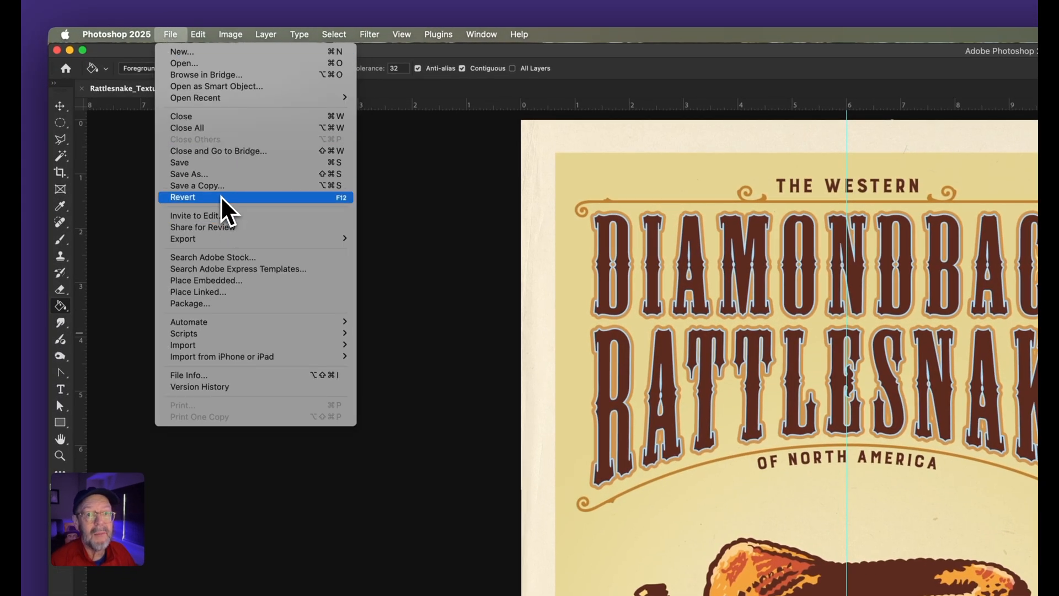
{"action": "left_click", "coordinate": [242, 292]}
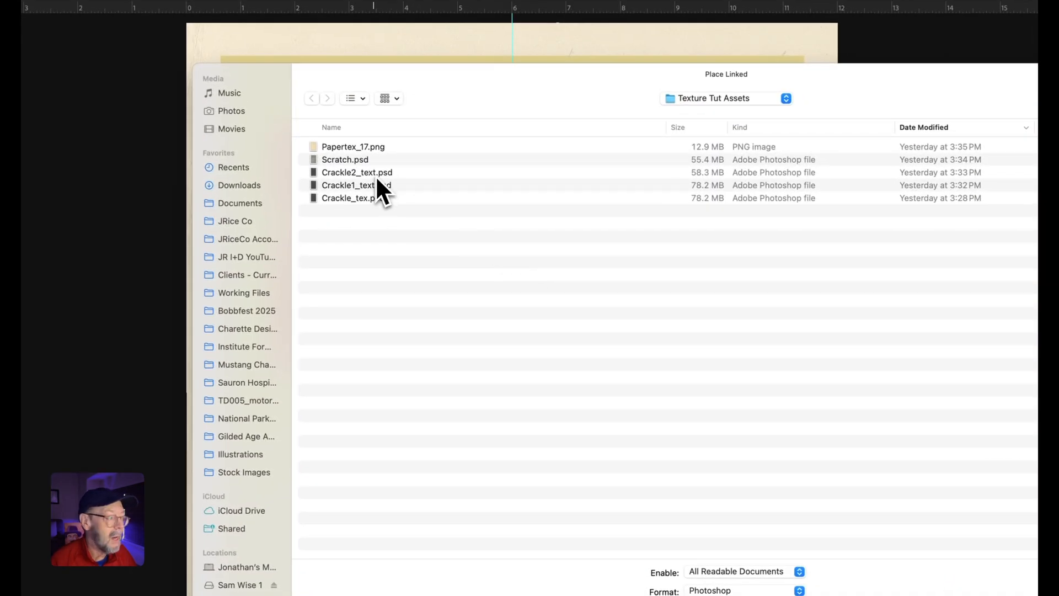
{"action": "left_click", "coordinate": [376, 173]}
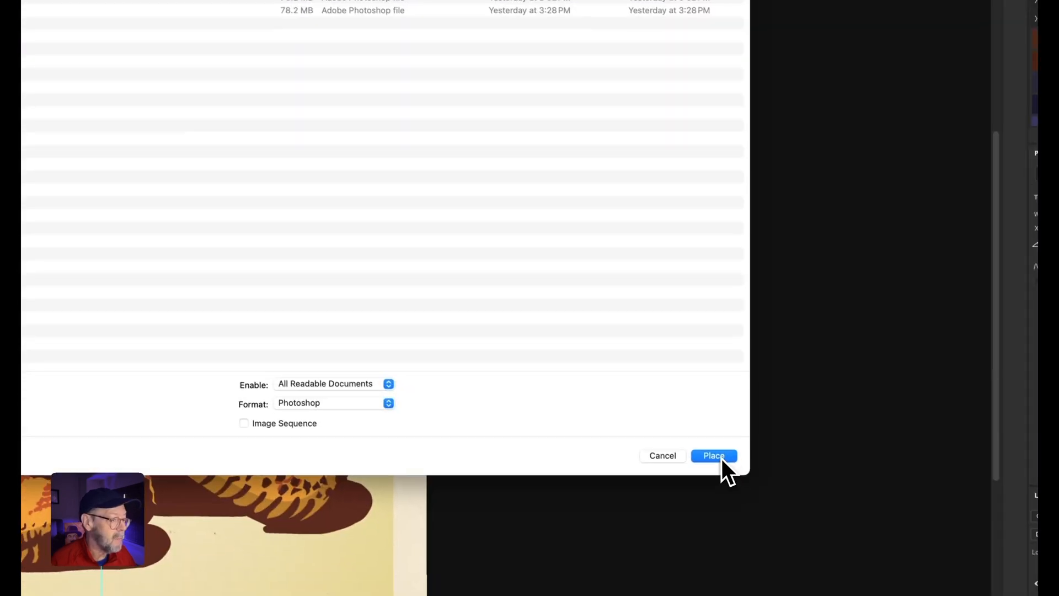
{"action": "left_click", "coordinate": [714, 456]}
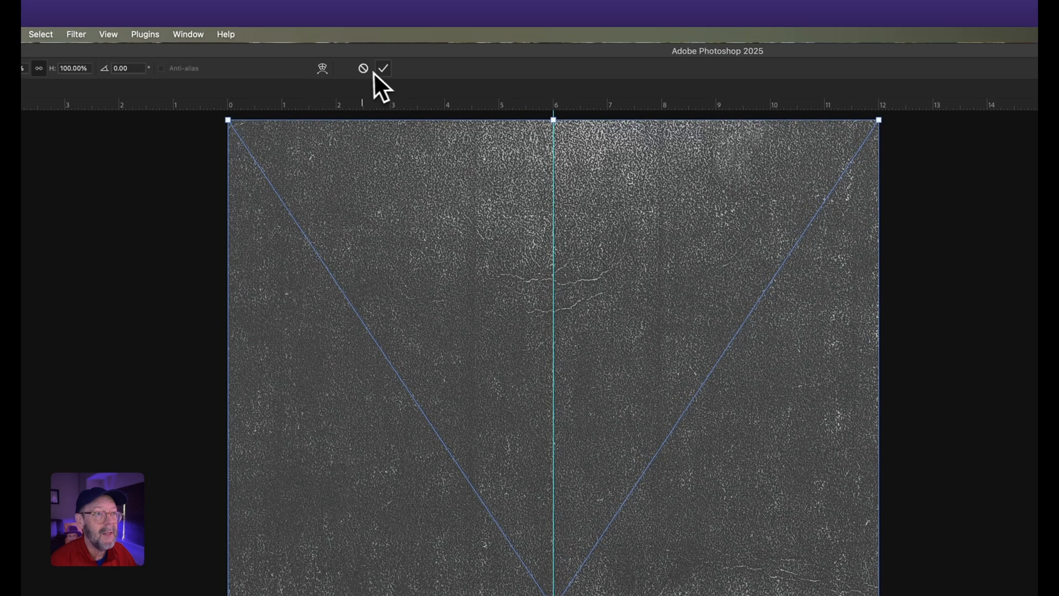
{"action": "left_click", "coordinate": [381, 71]}
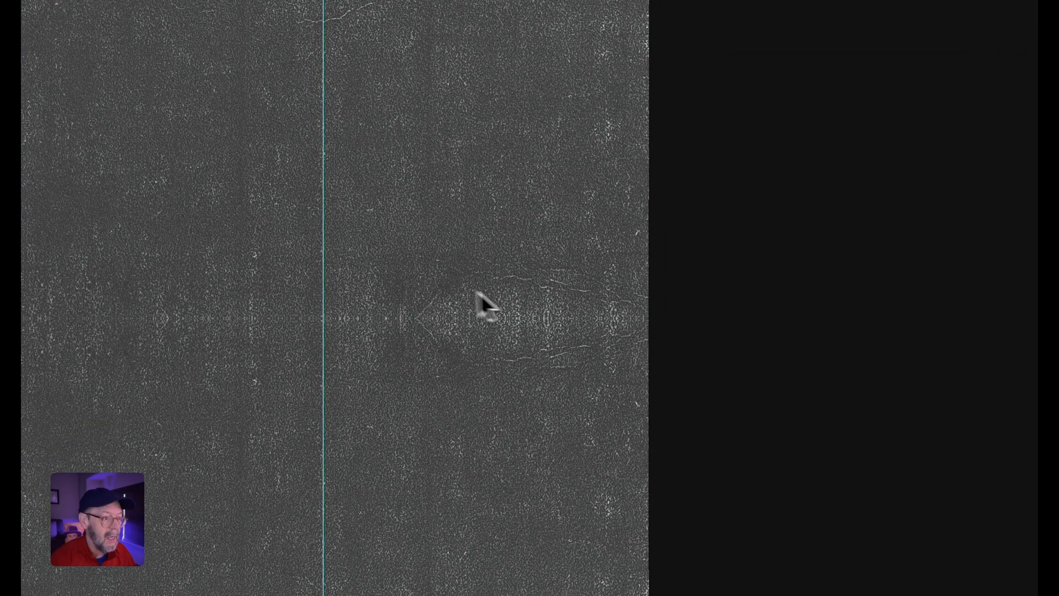
- Set the Crackle2_text layer's blending mode to Overlay and its opacity to 50%
{"action": "key", "text": "super+space"}
{"action": "mouse_move", "coordinate": [480, 304]}
{"action": "left_mouse_down"}
{"action": "mouse_move", "coordinate": [546, 321]}
{"action": "mouse_move", "coordinate": [490, 306]}
{"action": "left_mouse_up"}
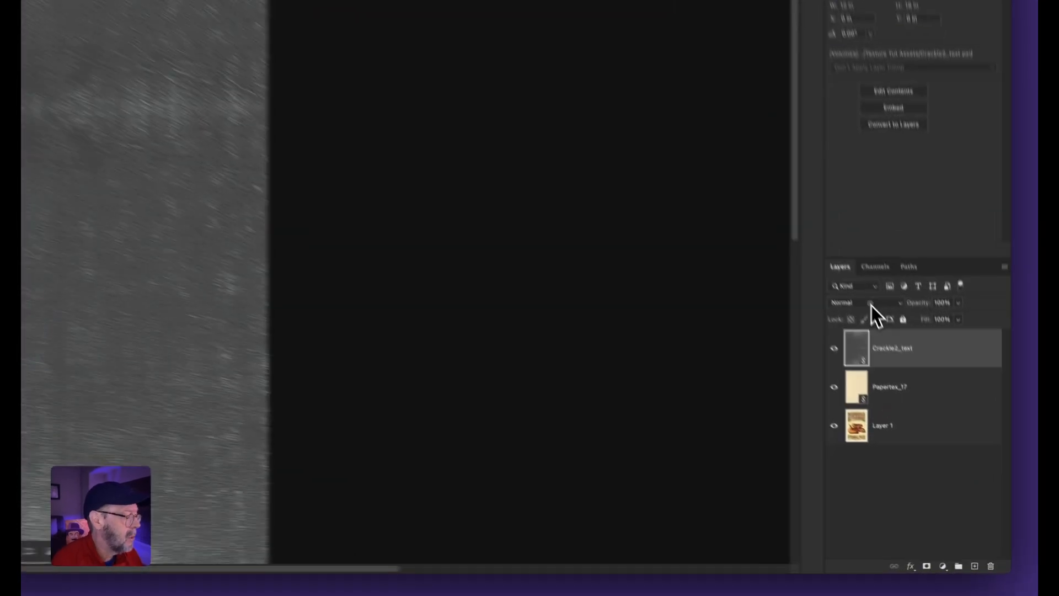
{"action": "left_click", "coordinate": [937, 423]}
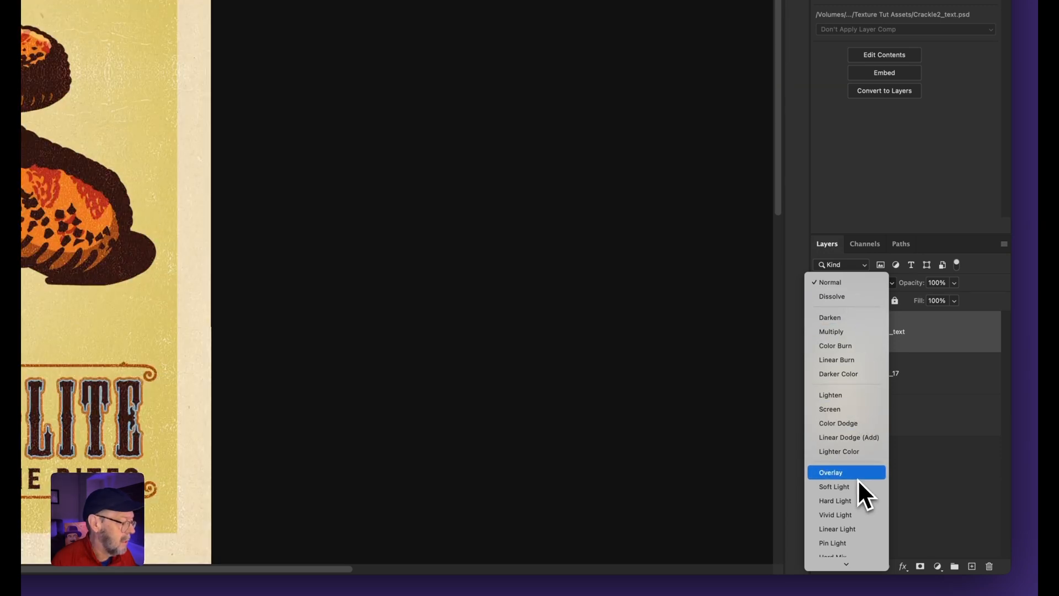
{"action": "left_click", "coordinate": [858, 479]}
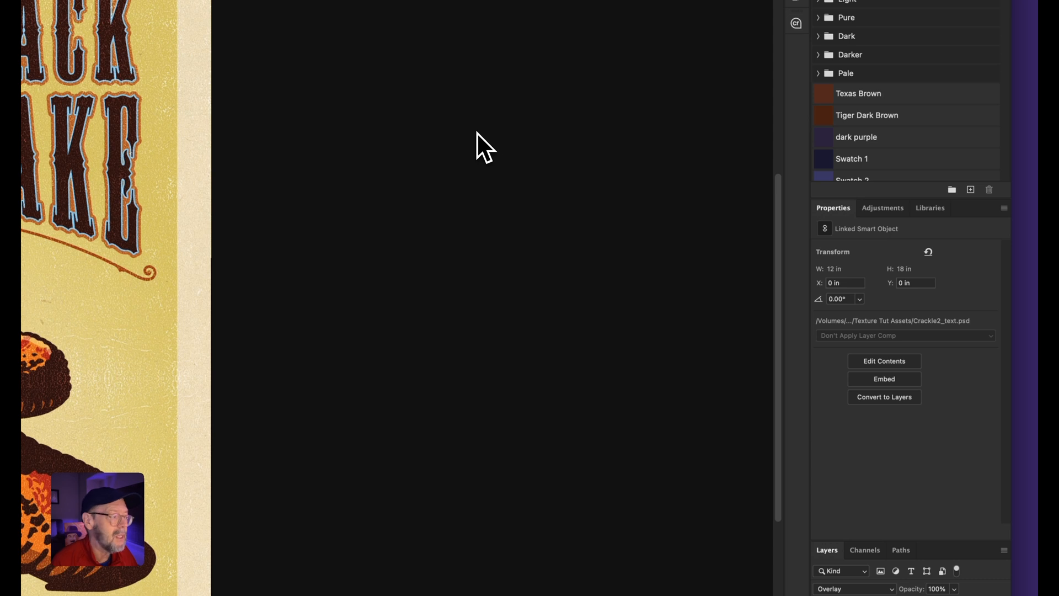
{"action": "left_click", "coordinate": [937, 415]}
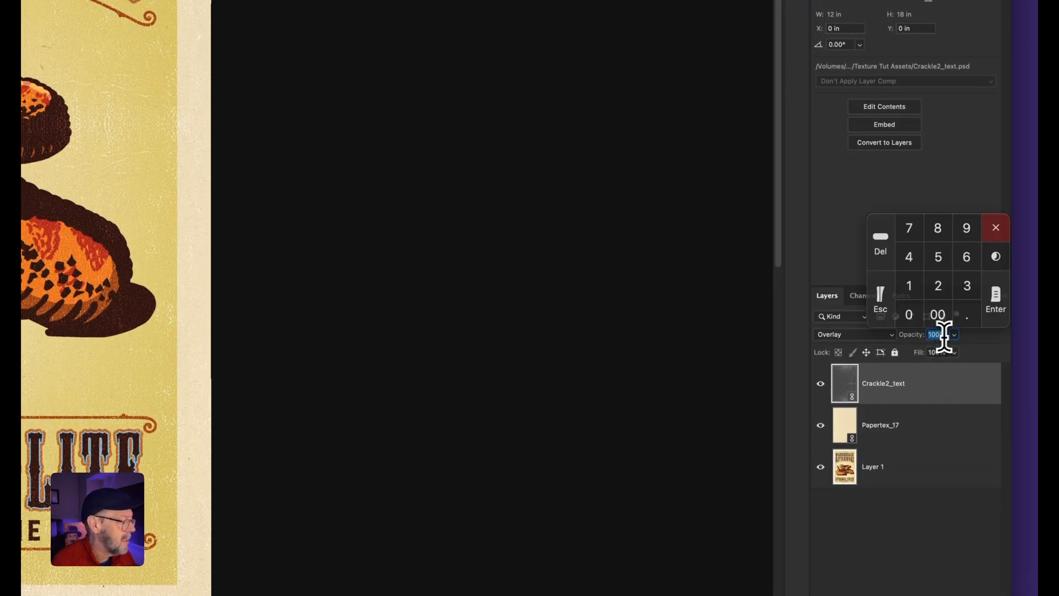
{"action": "type", "text": "50"}
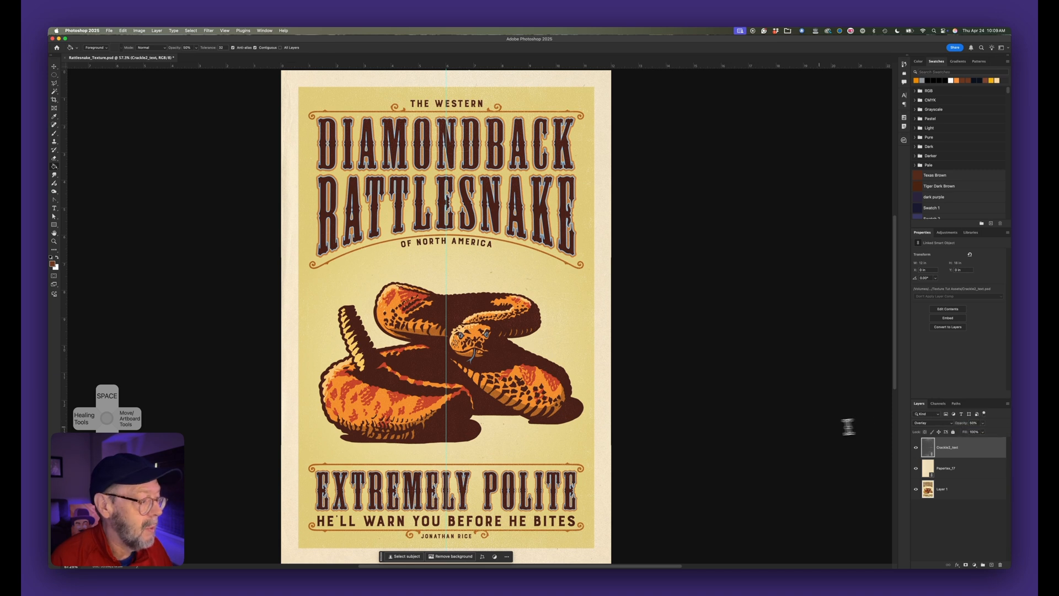
- Examine the crackle texture up close over the DIAMONDBACK and RATTLESNAKE lettering
{"action": "type", "text": "v"}
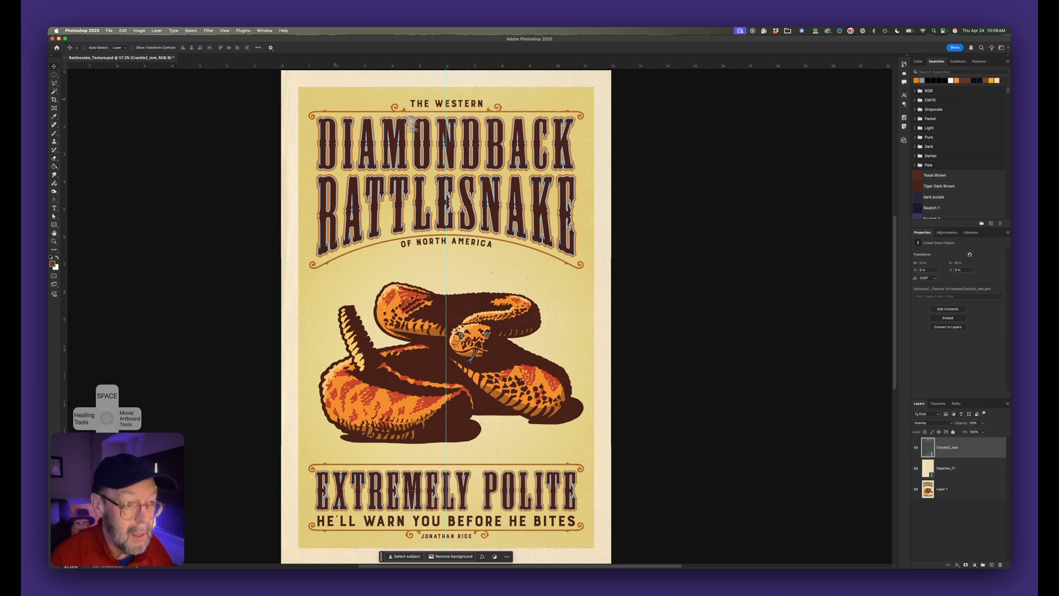
{"action": "key", "text": "super+space"}
{"action": "left_click_drag", "start_coordinate": [444, 203], "coordinate": [494, 230]}
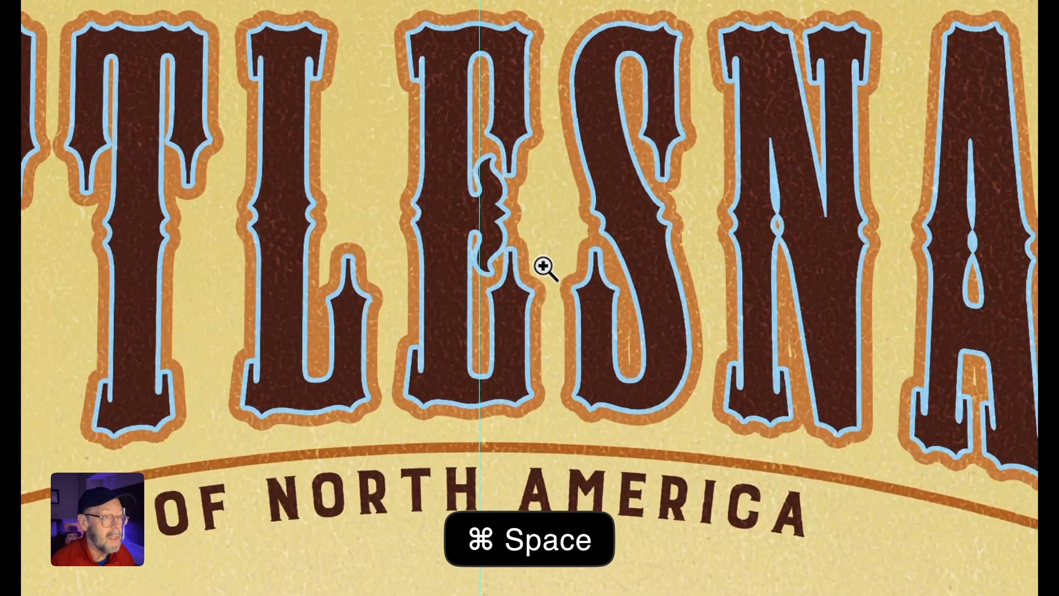
{"action": "left_click_drag", "start_coordinate": [569, 280], "coordinate": [530, 264]}
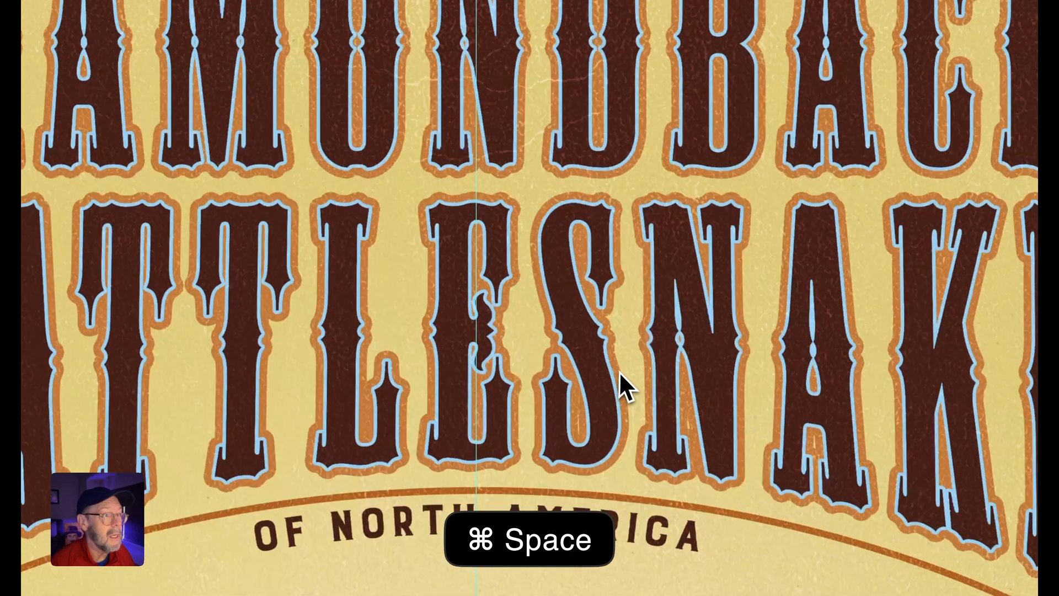
{"action": "scroll", "coordinate": [620, 372], "scroll_direction": "up", "scroll_amount": 5}
{"action": "key", "text": "super+space"}
{"action": "left_click_drag", "start_coordinate": [533, 240], "coordinate": [574, 260]}
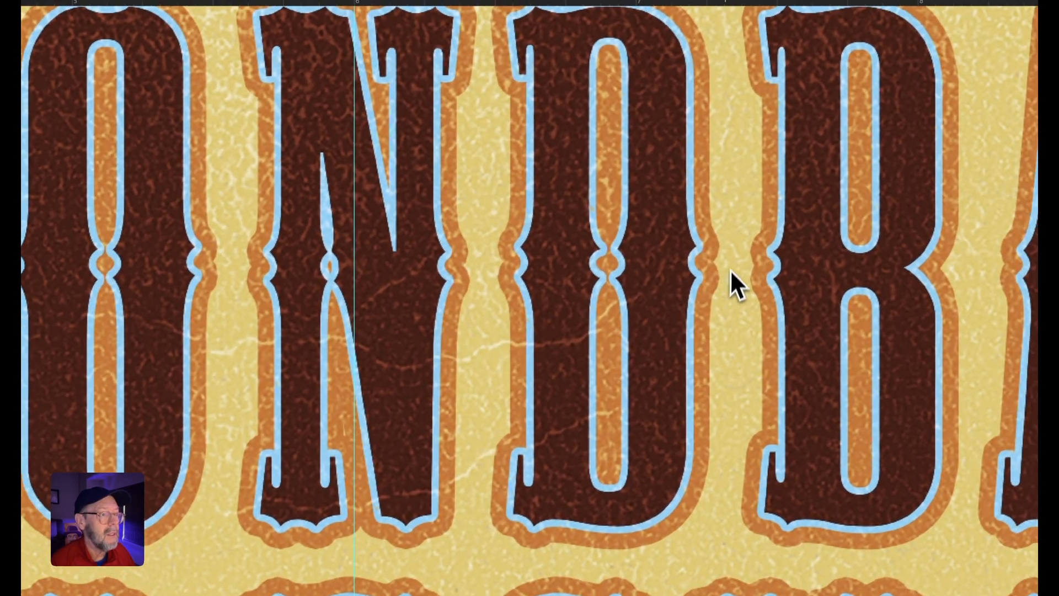
{"action": "key", "text": "super+alt+space"}
{"action": "left_click", "coordinate": [537, 289], "text": "alt+super"}
{"action": "left_click", "coordinate": [538, 289], "text": "alt+super"}
{"action": "left_click", "coordinate": [538, 289], "text": "alt+super"}
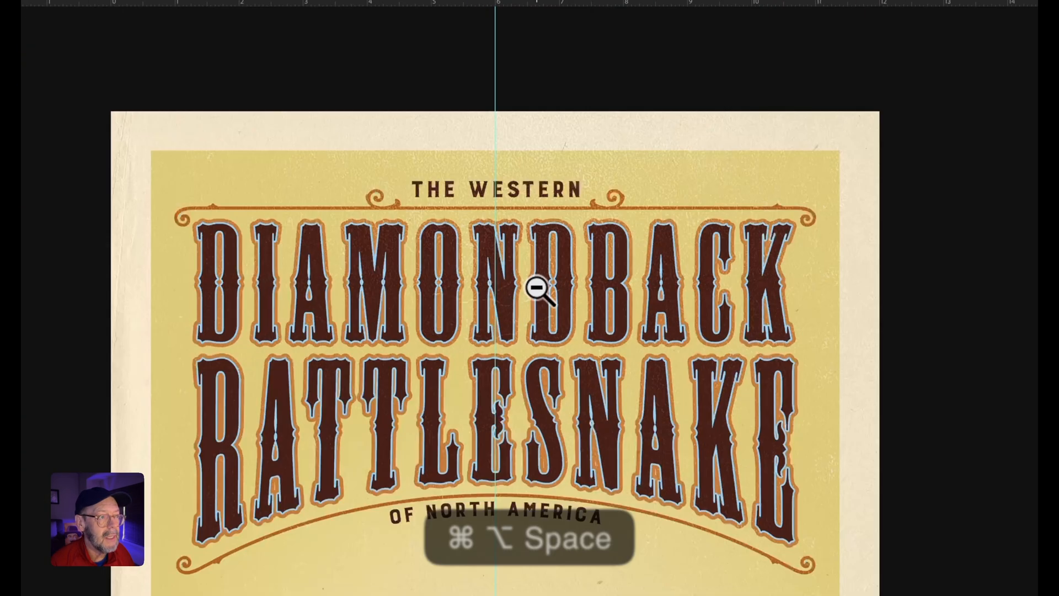
{"action": "scroll", "coordinate": [538, 289], "scroll_direction": "right", "scroll_amount": 2}
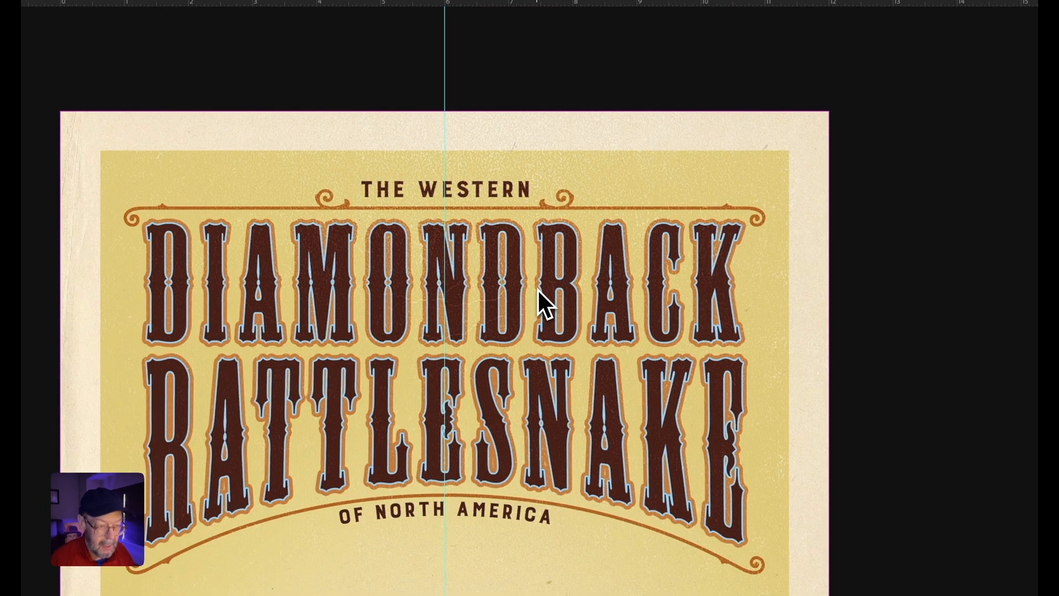
- Check how the crackle texture reads across the upper poster, the snake and the whole composition
{"action": "key", "text": "super+1"}
{"action": "scroll", "coordinate": [601, 181], "scroll_direction": "left", "scroll_amount": 1}
{"action": "scroll", "coordinate": [601, 181], "scroll_direction": "right", "scroll_amount": 1}
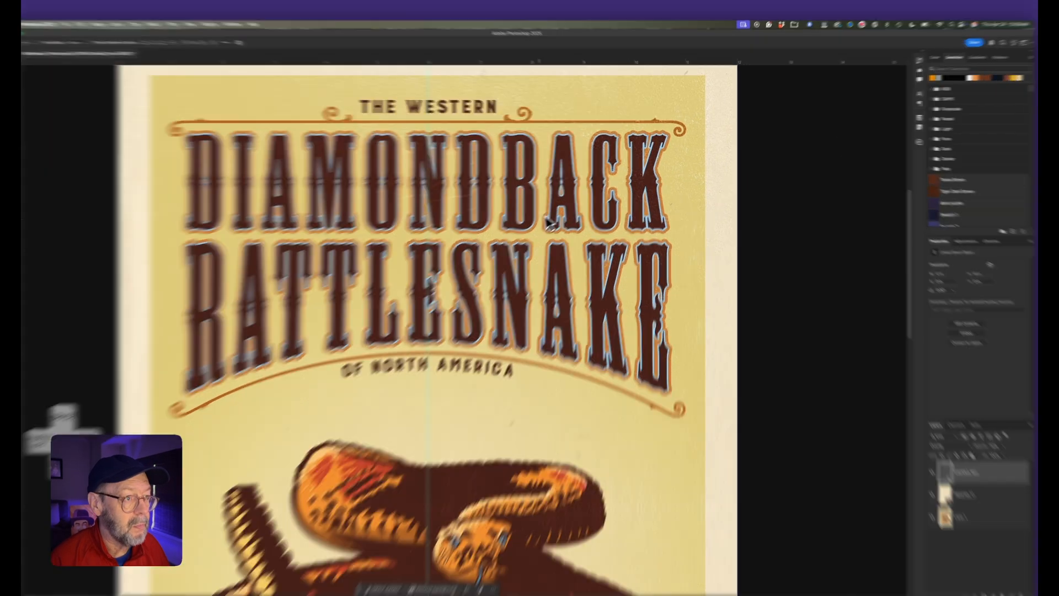
{"action": "left_click", "coordinate": [546, 219], "text": "alt+super"}
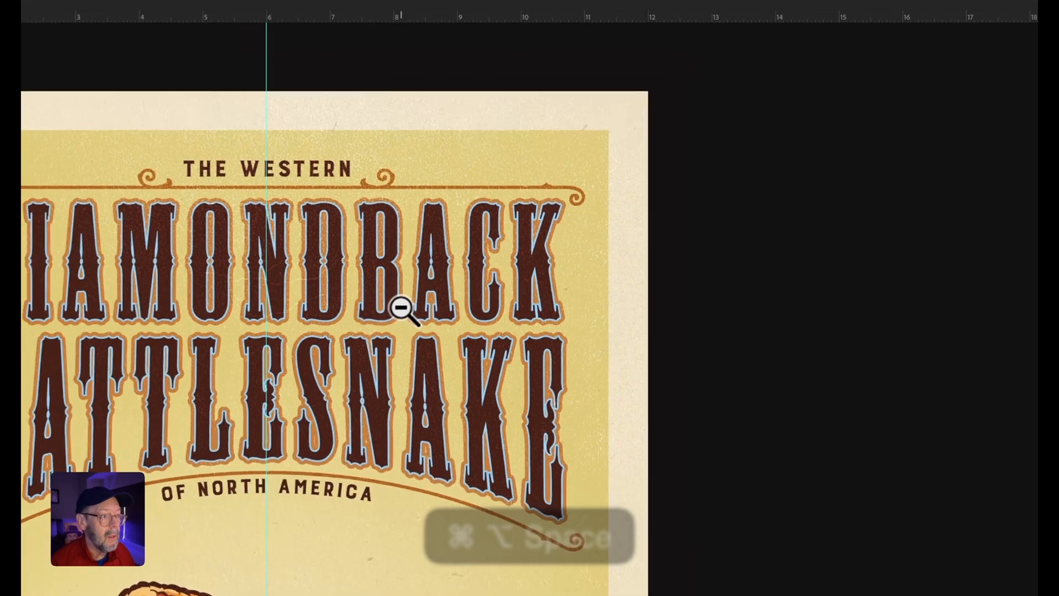
{"action": "scroll", "coordinate": [562, 211], "scroll_direction": "down", "scroll_amount": 1}
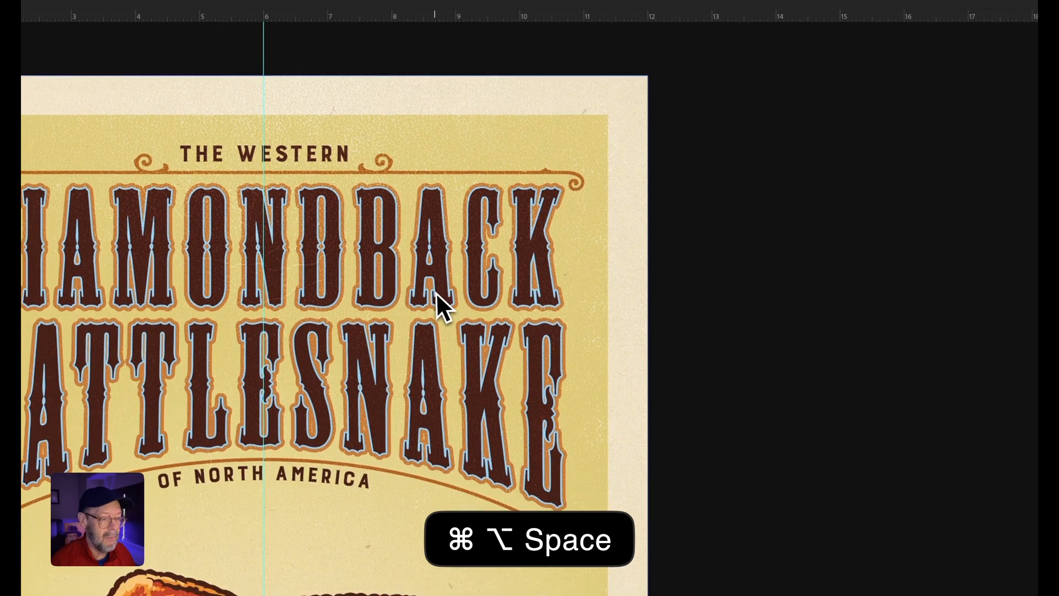
{"action": "scroll", "coordinate": [436, 292], "scroll_direction": "down", "scroll_amount": 2}
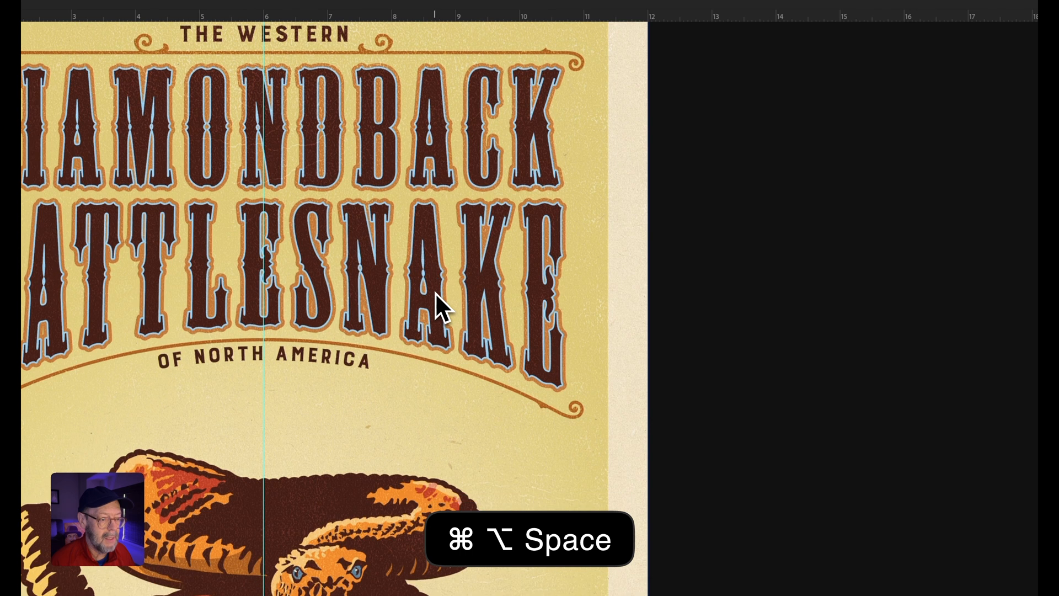
{"action": "left_click", "coordinate": [436, 292], "text": "alt+super"}
{"action": "scroll", "coordinate": [435, 292], "scroll_direction": "up", "scroll_amount": 2}
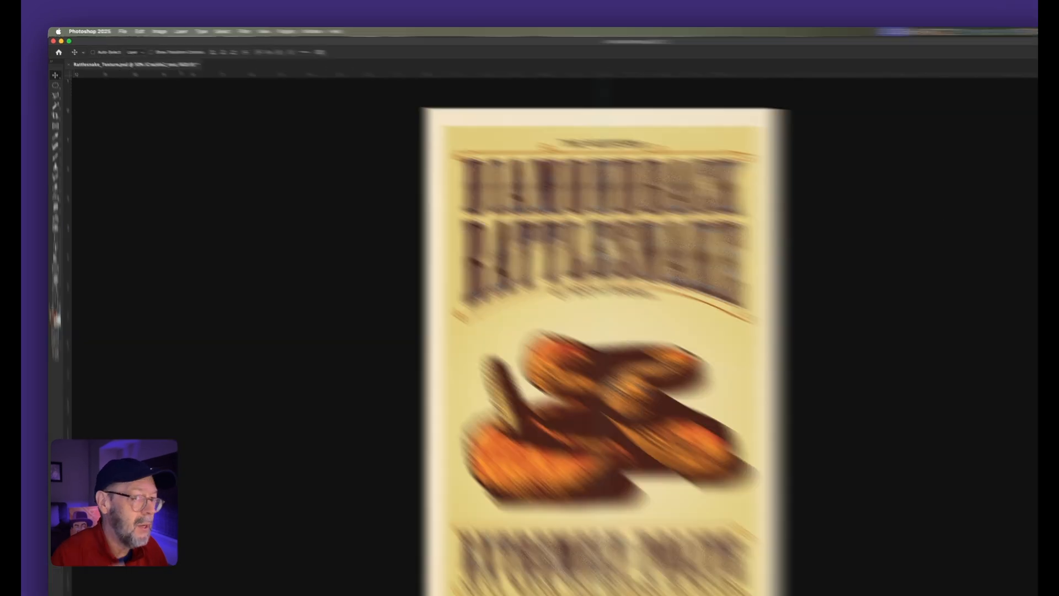
- Place Scratch.psd from the Texture Tut Assets folder as a linked file above the Crackle2_text layer
{"action": "left_click", "coordinate": [109, 30]}
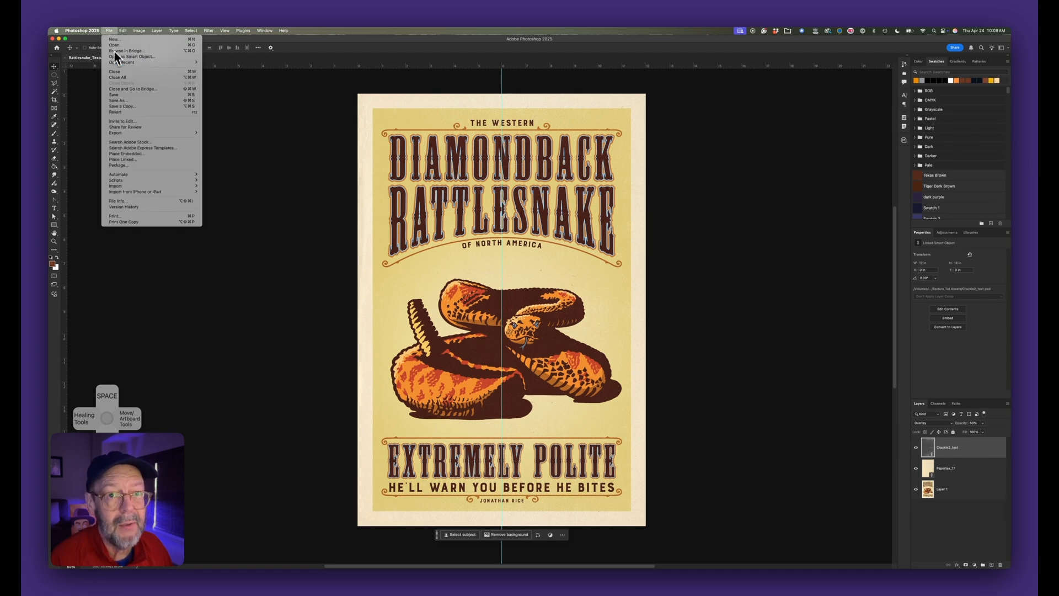
{"action": "mouse_move", "coordinate": [136, 135]}
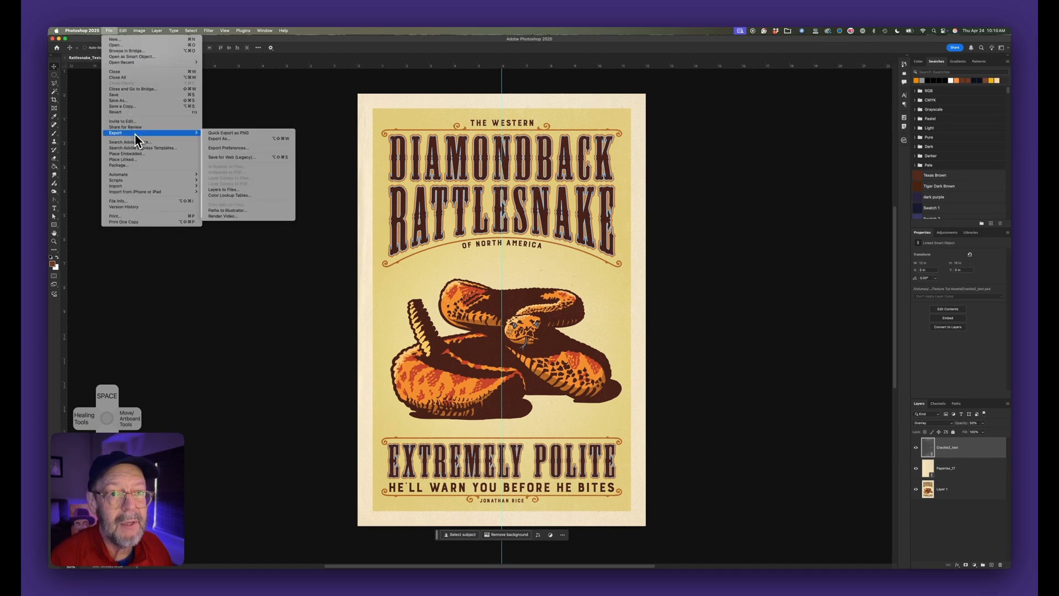
{"action": "left_click", "coordinate": [139, 161]}
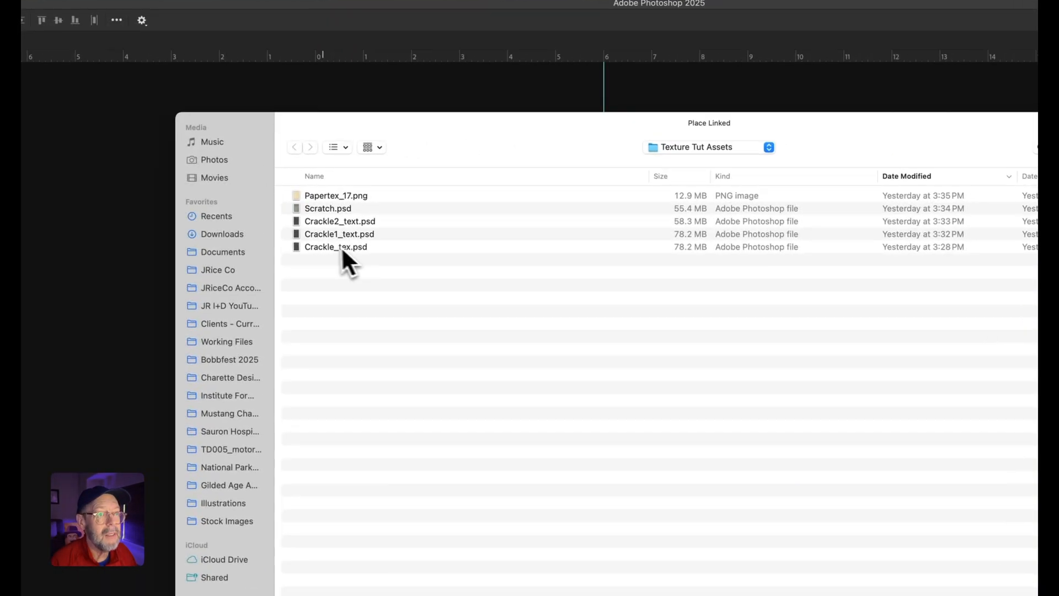
{"action": "left_click", "coordinate": [331, 209]}
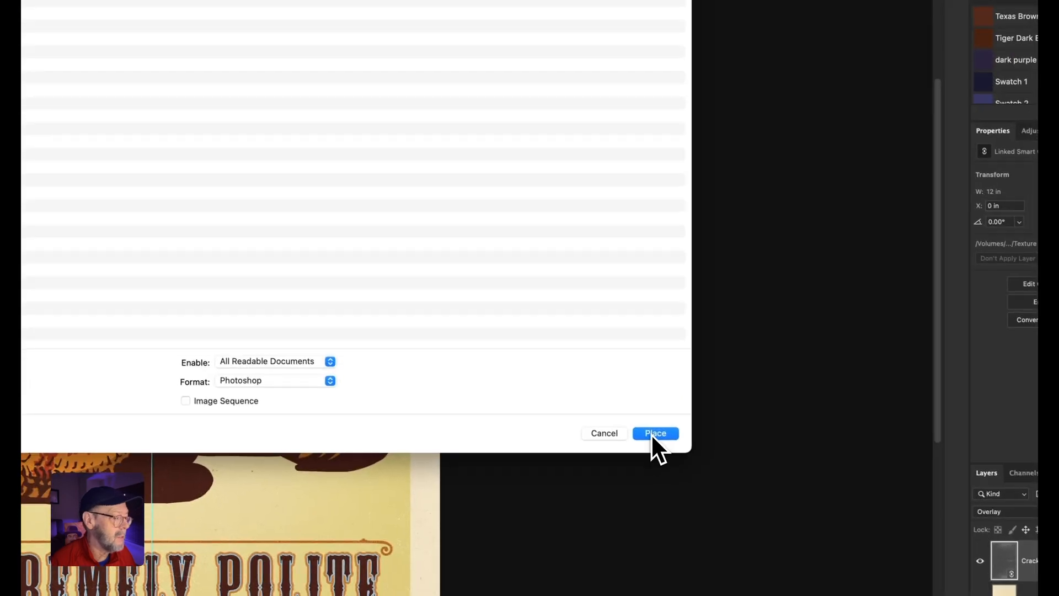
{"action": "left_click", "coordinate": [655, 433]}
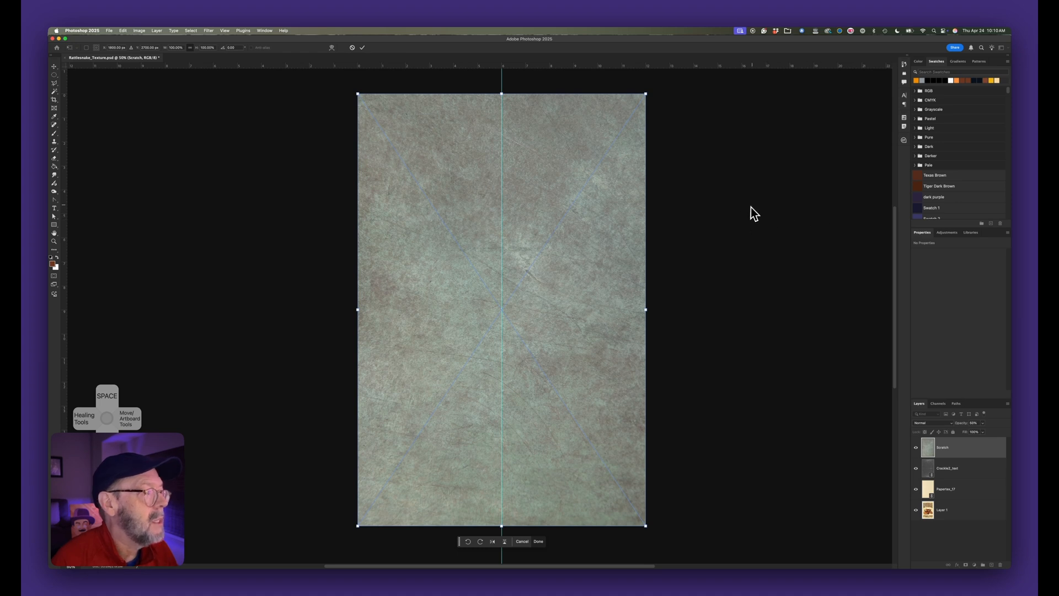
- Set the Scratch layer's blending mode to Overlay, lower its fill to about 78%, and commit the placement
{"action": "left_click", "coordinate": [935, 425]}
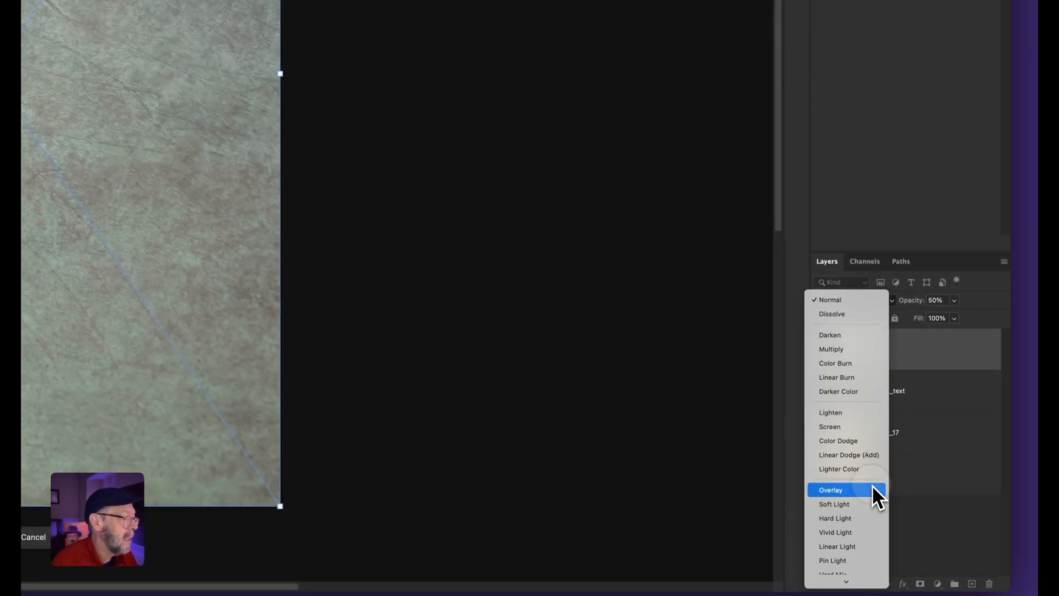
{"action": "left_click", "coordinate": [872, 487]}
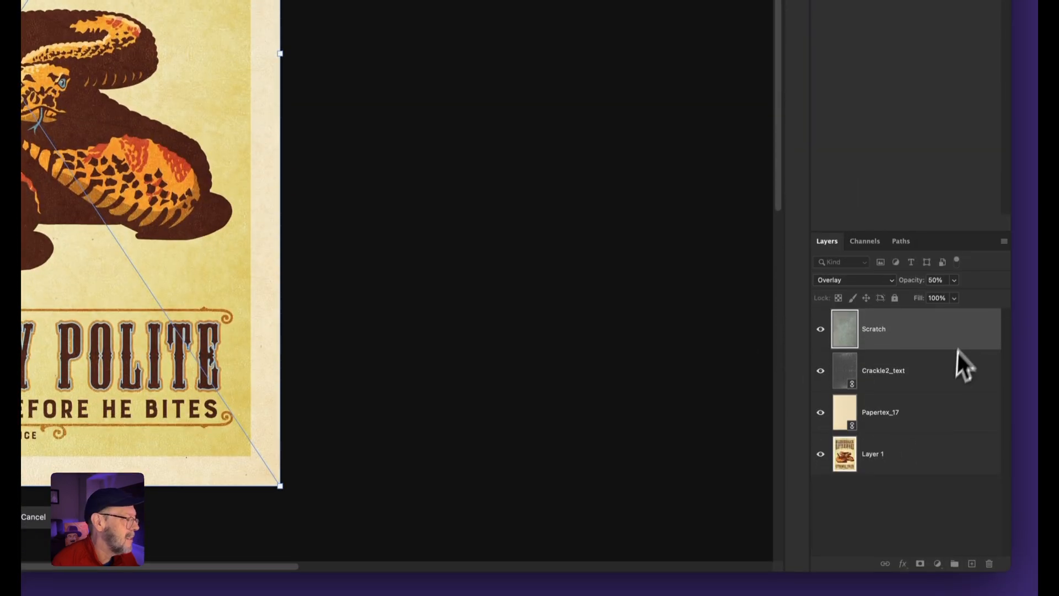
{"action": "left_click", "coordinate": [954, 298]}
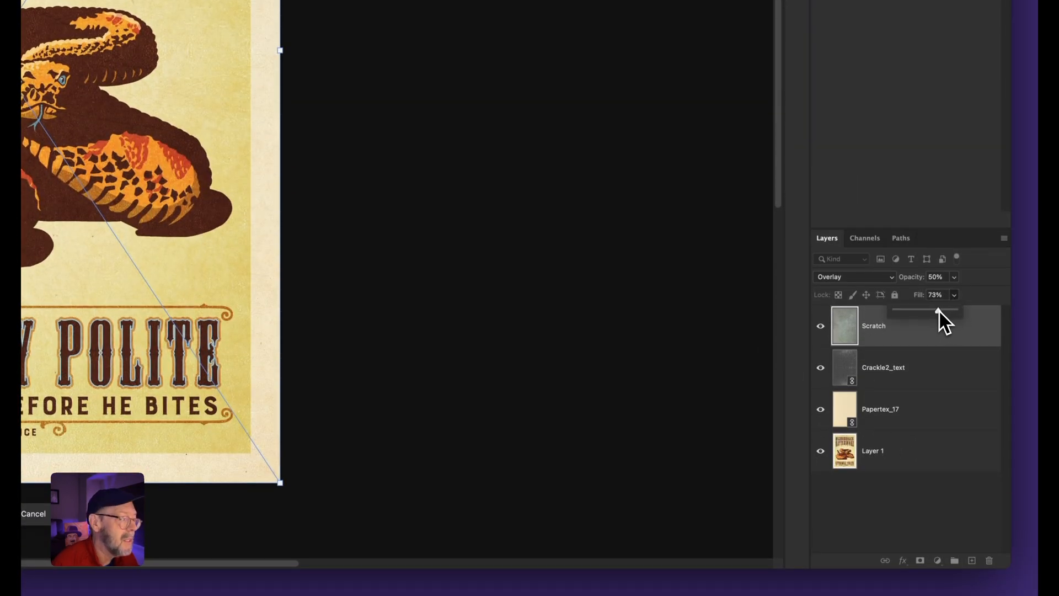
{"action": "left_click_drag", "start_coordinate": [937, 309], "coordinate": [942, 309]}
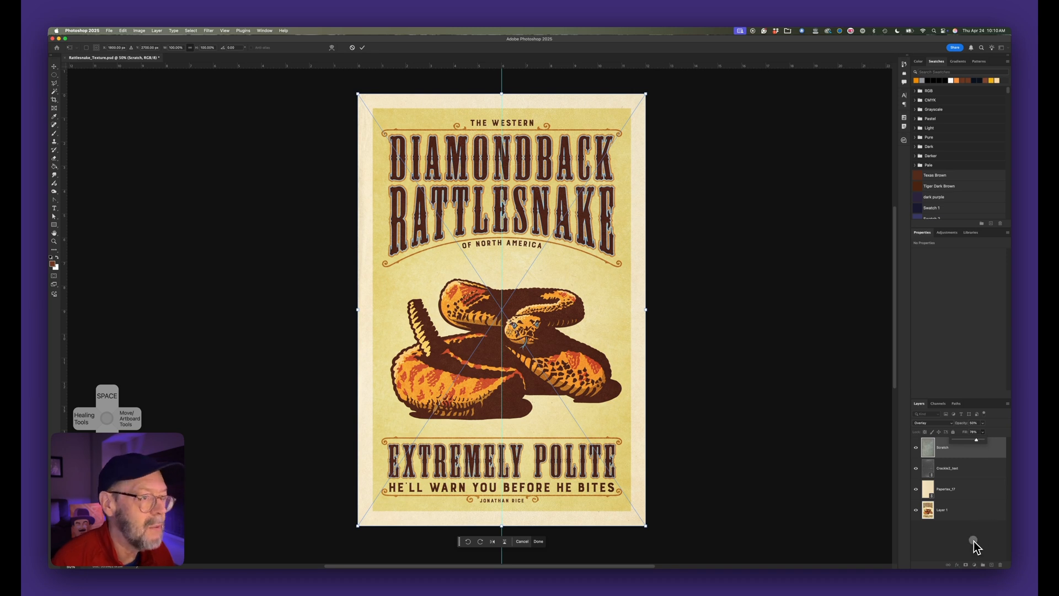
{"action": "key", "text": "Return"}
- Inspect the scratch texture around the snake and lower title, comparing the poster with the Scratch layer hidden and shown
{"action": "key", "text": "super+space"}
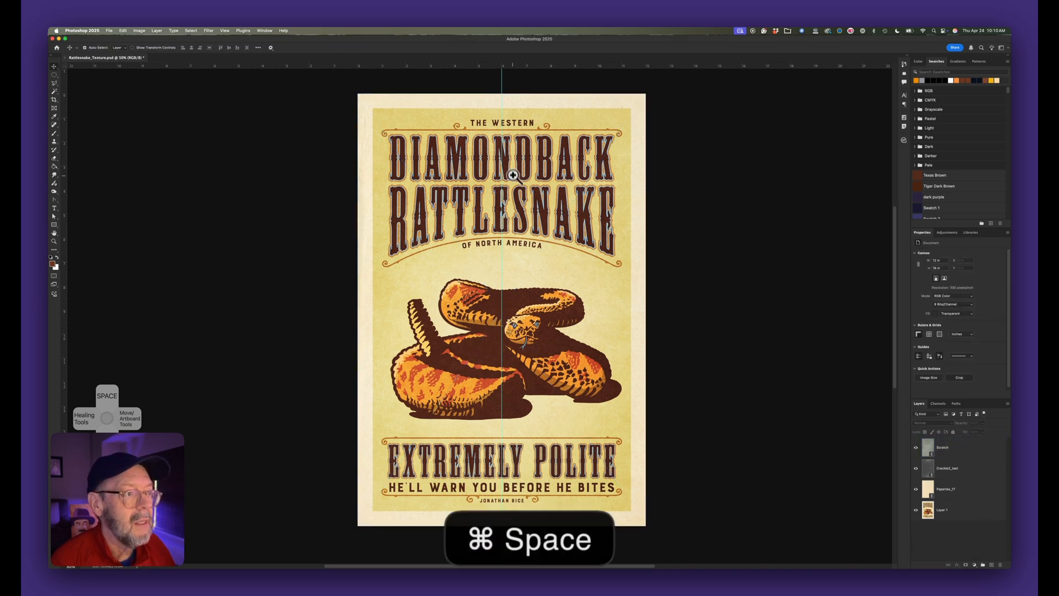
{"action": "left_click_drag", "start_coordinate": [518, 166], "coordinate": [546, 177]}
{"action": "left_click_drag", "start_coordinate": [437, 440], "coordinate": [516, 220]}
{"action": "scroll", "coordinate": [516, 219], "scroll_direction": "down", "scroll_amount": 3}
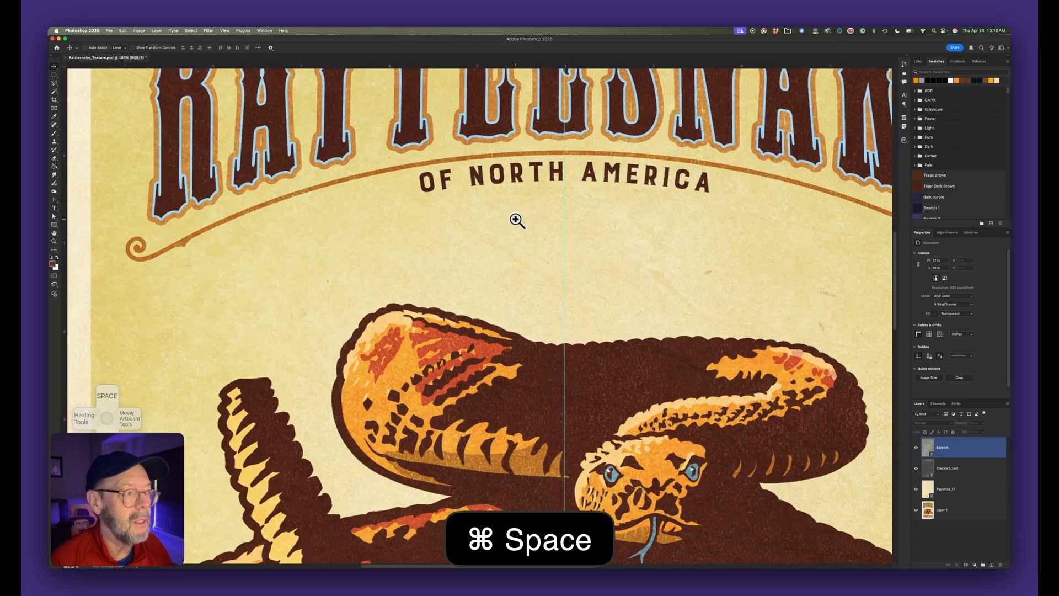
{"action": "scroll", "coordinate": [516, 219], "scroll_direction": "right", "scroll_amount": 4}
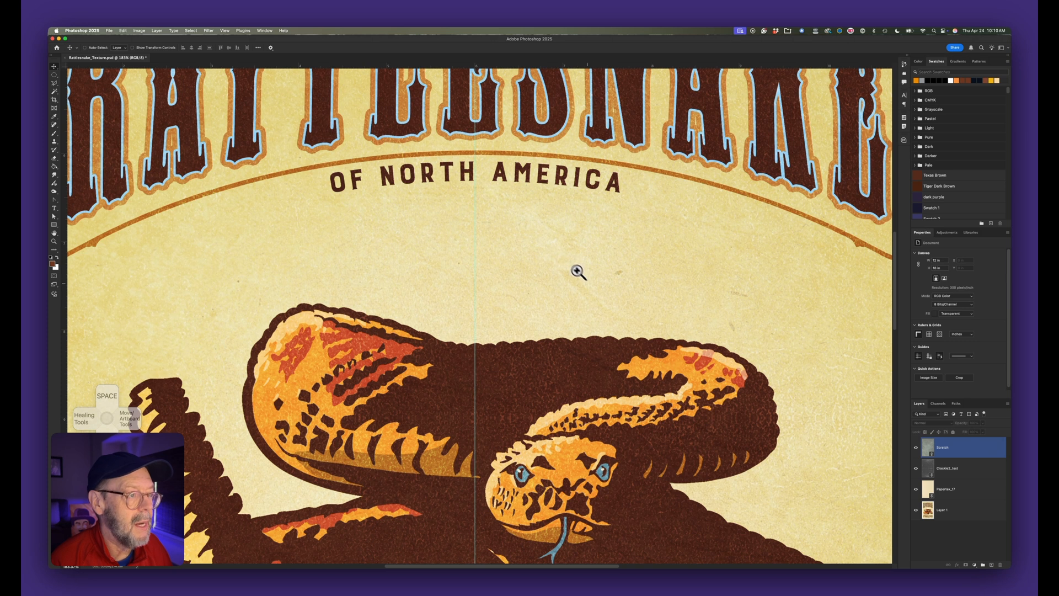
{"action": "left_click", "coordinate": [916, 448]}
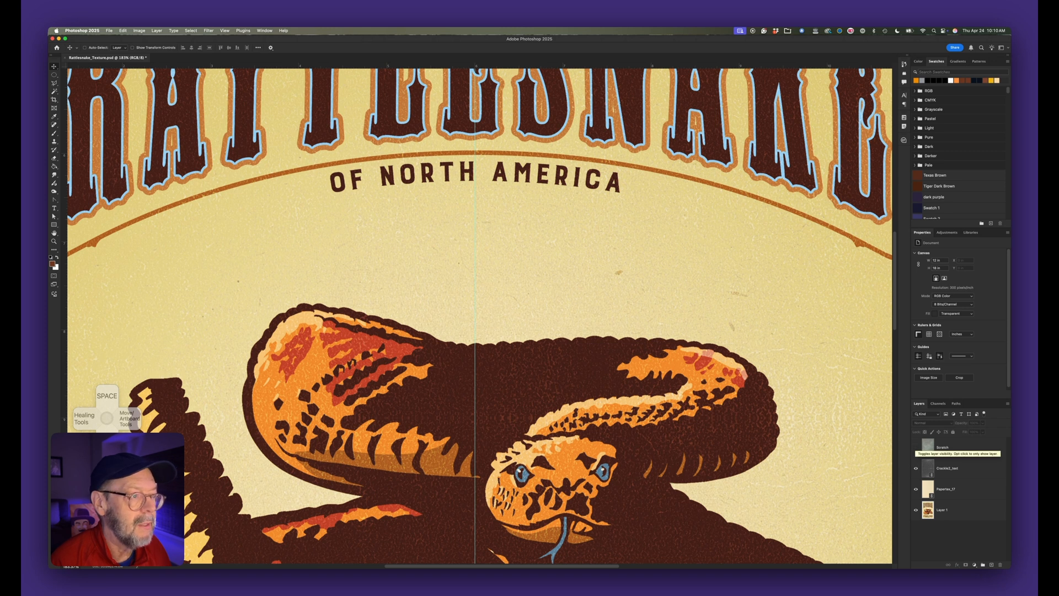
{"action": "left_click", "coordinate": [916, 448]}
{"action": "scroll", "coordinate": [582, 375], "scroll_direction": "down", "scroll_amount": 3}
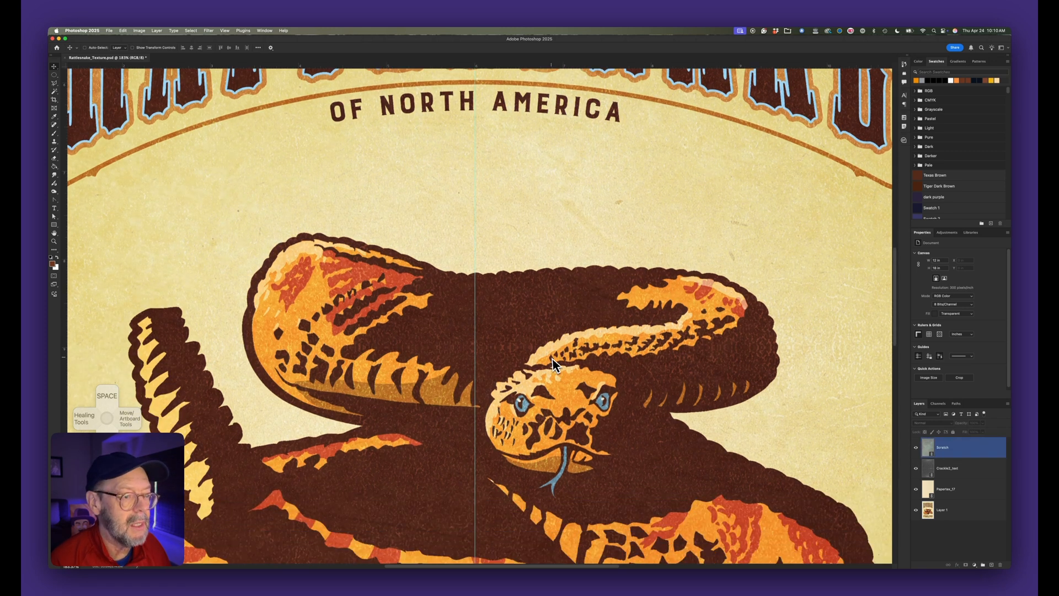
- Compare the background below OF NORTH AMERICA closely with and without the Scratch layer, and review the whole poster
{"action": "key", "text": "super+space"}
{"action": "mouse_move", "coordinate": [496, 246]}
{"action": "left_mouse_down"}
{"action": "mouse_move", "coordinate": [527, 263]}
{"action": "mouse_move", "coordinate": [503, 256]}
{"action": "left_mouse_up"}
{"action": "scroll", "coordinate": [504, 256], "scroll_direction": "up", "scroll_amount": 5}
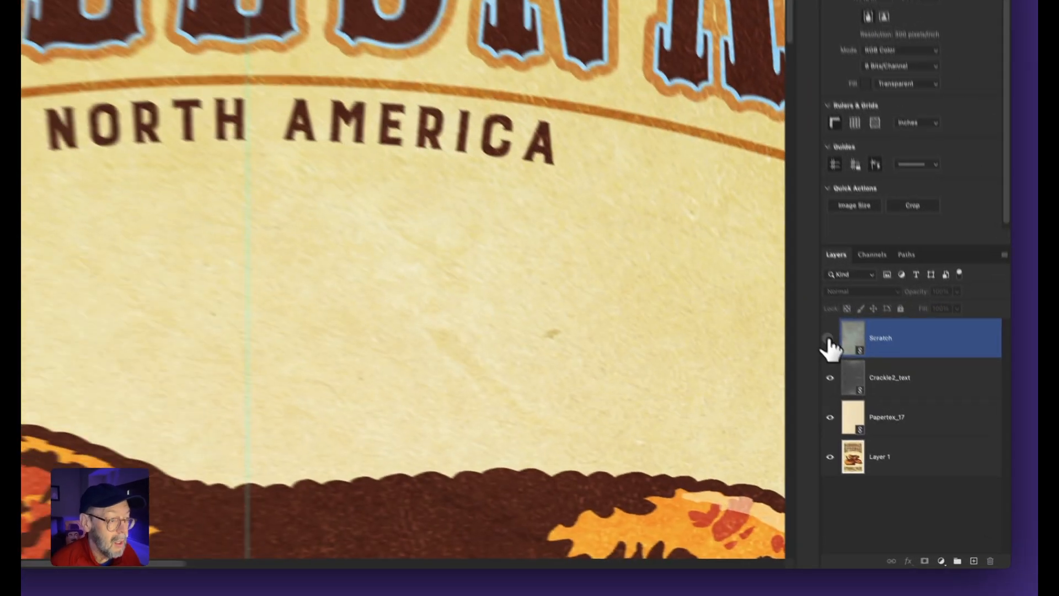
{"action": "left_click", "coordinate": [916, 448]}
{"action": "left_click", "coordinate": [822, 326]}
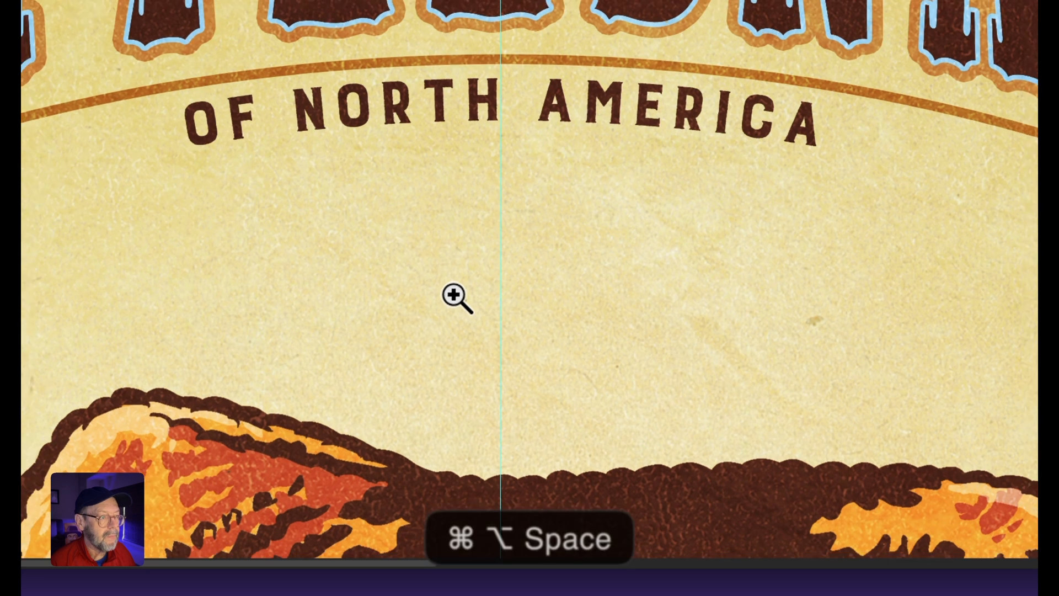
{"action": "left_click", "coordinate": [455, 297], "text": "alt+super"}
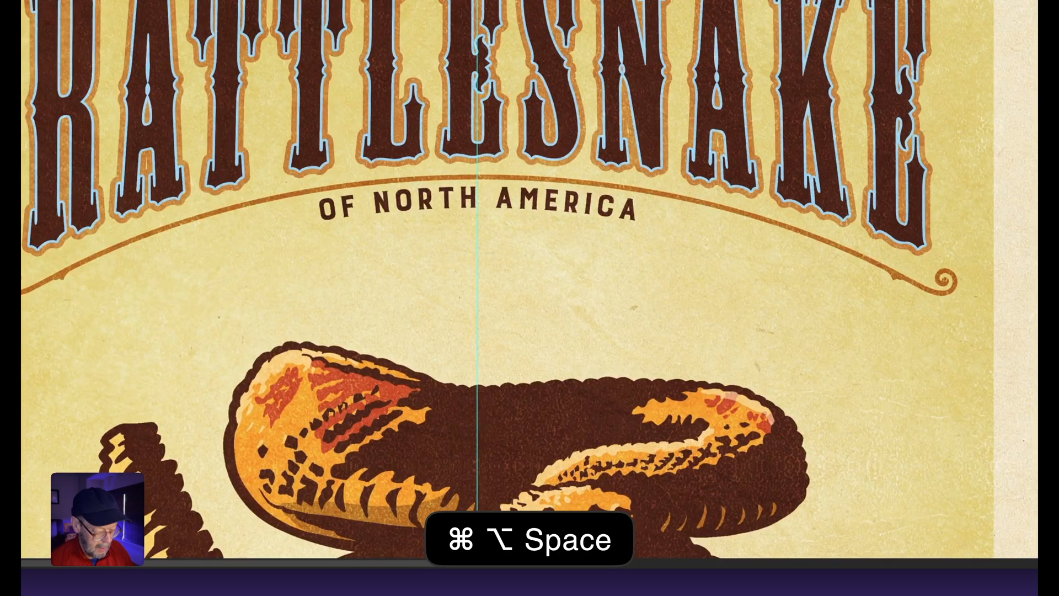
{"action": "key", "text": "super+0"}
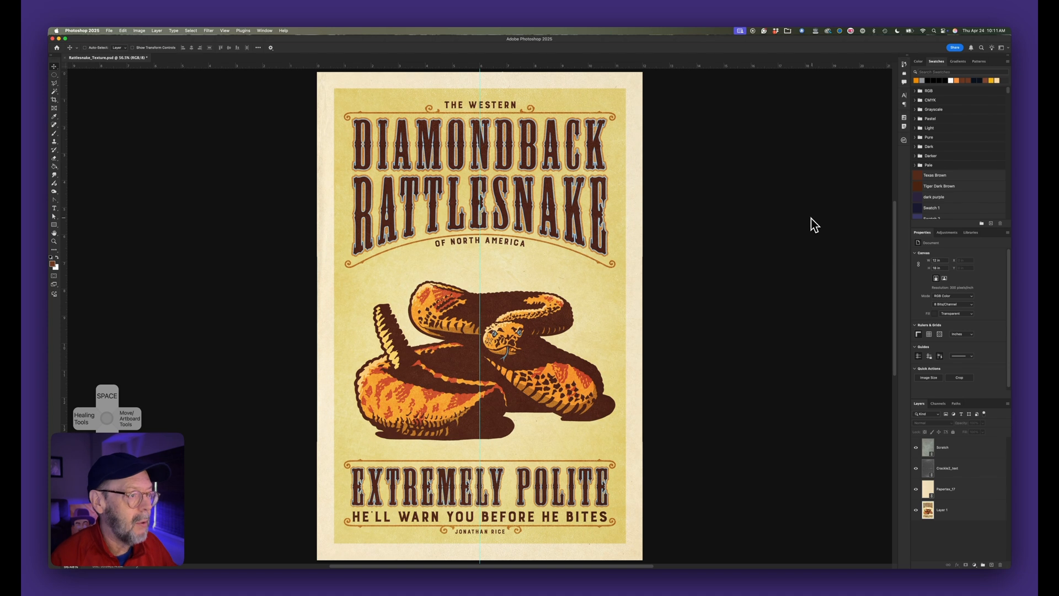
- Place Crackle1_text.psd from the Texture Tut Assets folder as a linked file directly above Layer 1
{"action": "left_click", "coordinate": [947, 496]}
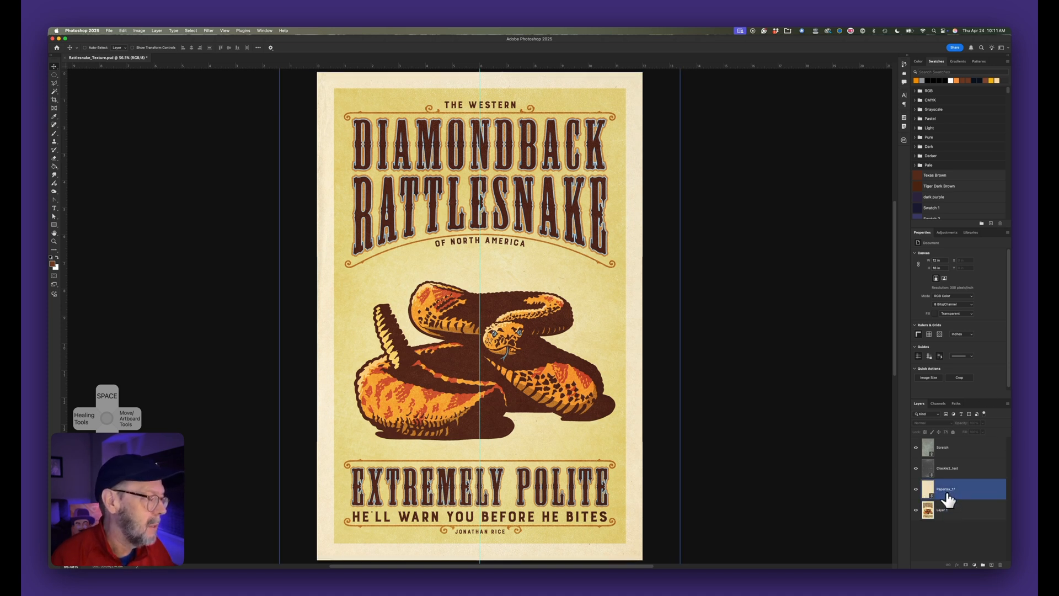
{"action": "left_click", "coordinate": [944, 508]}
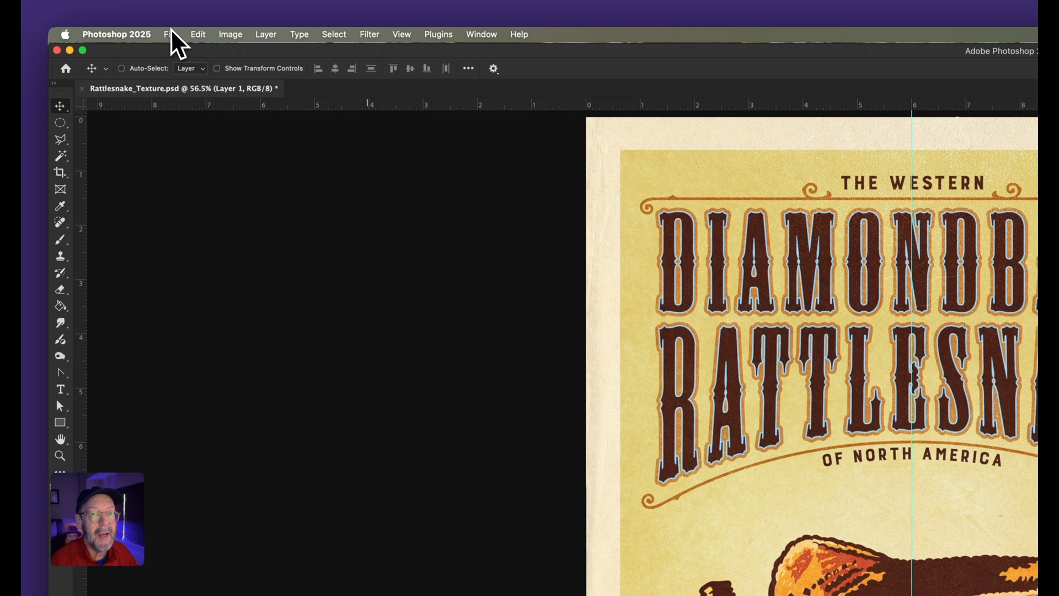
{"action": "left_click", "coordinate": [171, 34]}
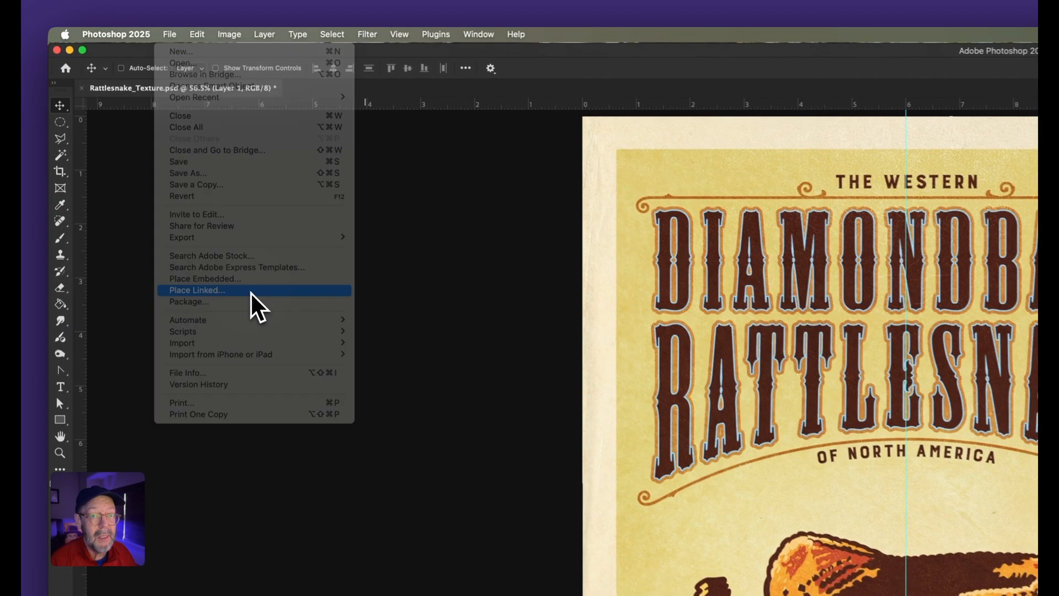
{"action": "left_click", "coordinate": [161, 160]}
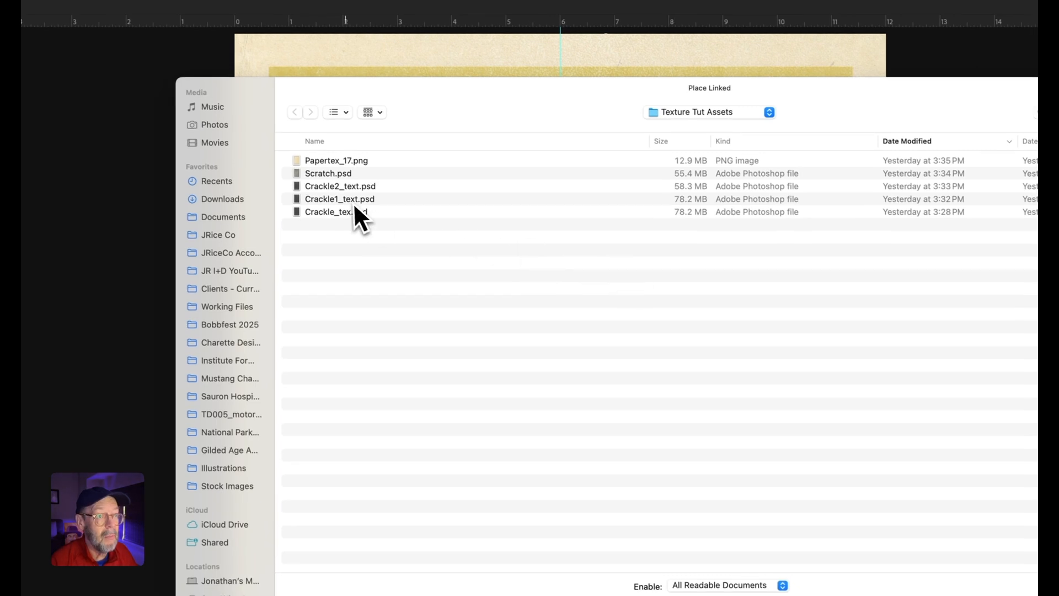
{"action": "left_click", "coordinate": [321, 200]}
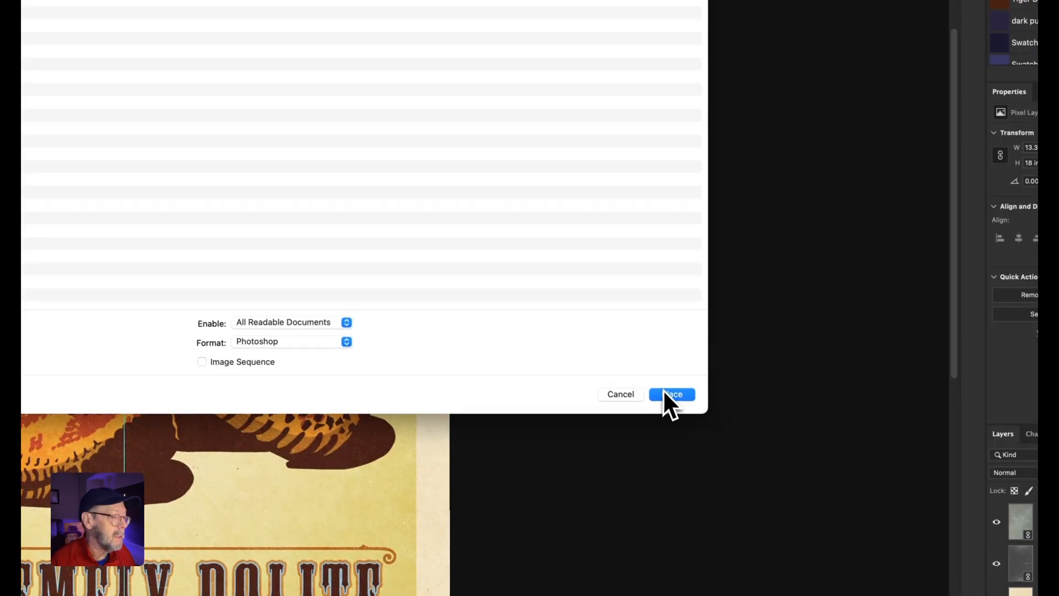
{"action": "left_click", "coordinate": [671, 394]}
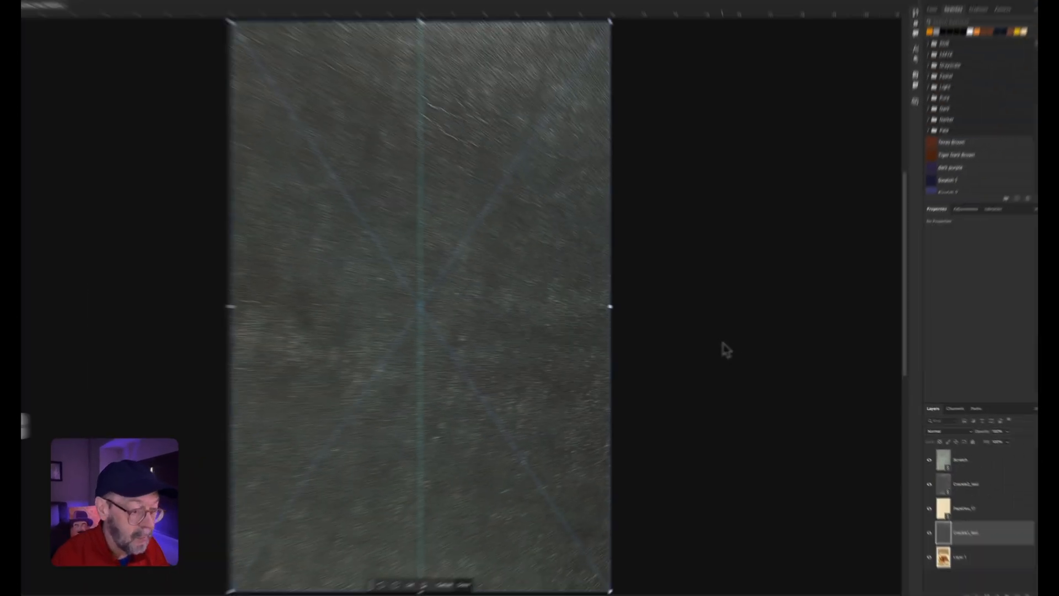
- Commit the placement of the Crackle1_text texture at its original size over the poster
{"action": "key", "text": "space"}
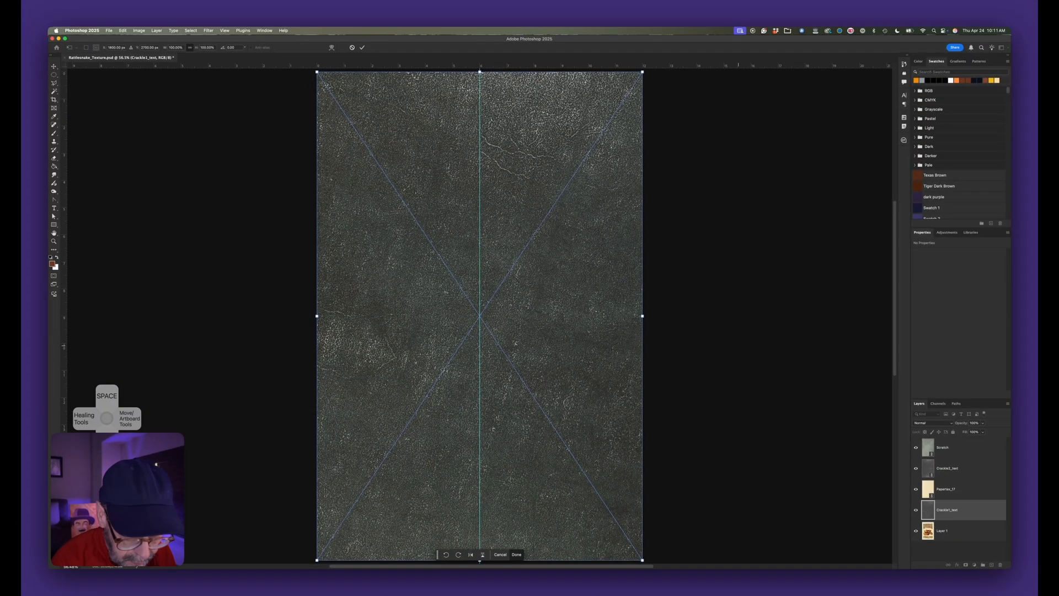
{"action": "scroll", "coordinate": [739, 346], "scroll_direction": "left", "scroll_amount": 3}
{"action": "scroll", "coordinate": [688, 351], "scroll_direction": "right", "scroll_amount": 3}
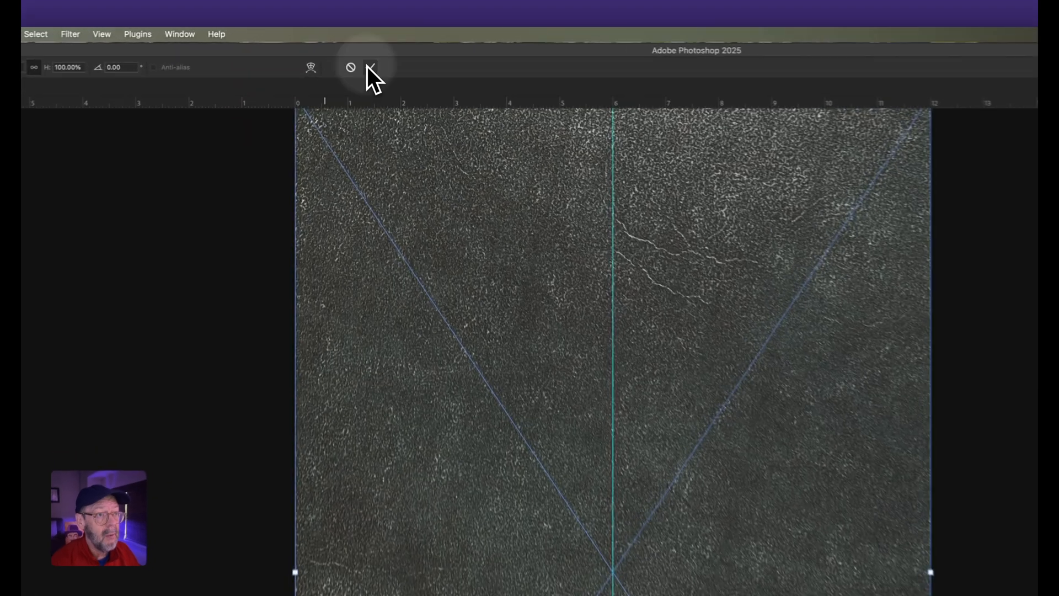
{"action": "left_click", "coordinate": [362, 48]}
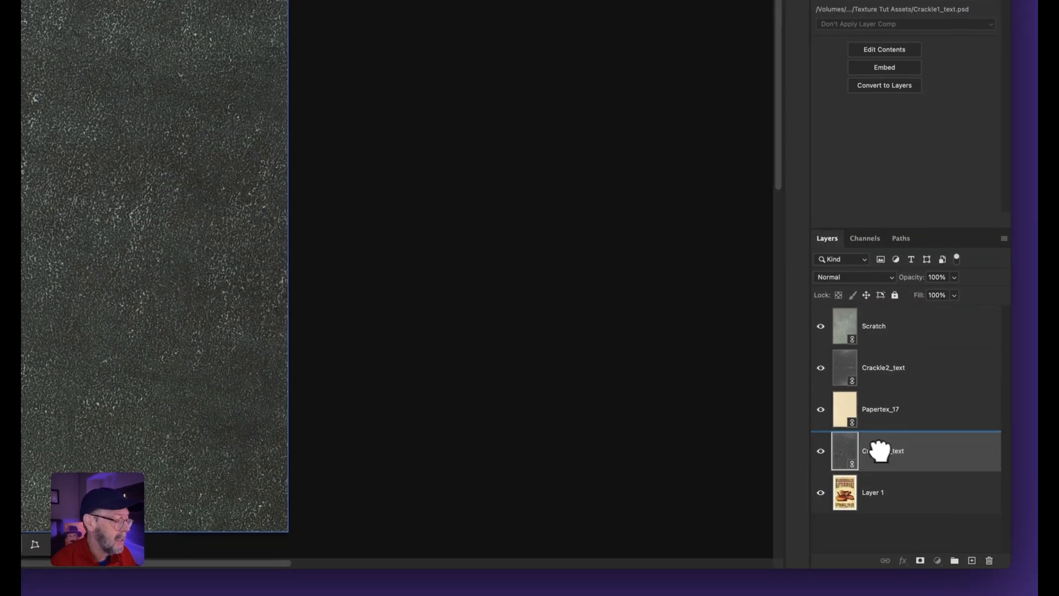
- Duplicate the Crackle1_text layer, hide the original, and make the copy the active layer
{"action": "left_click_drag", "start_coordinate": [946, 509], "coordinate": [966, 518]}
{"action": "left_click_drag", "start_coordinate": [920, 466], "coordinate": [971, 560]}
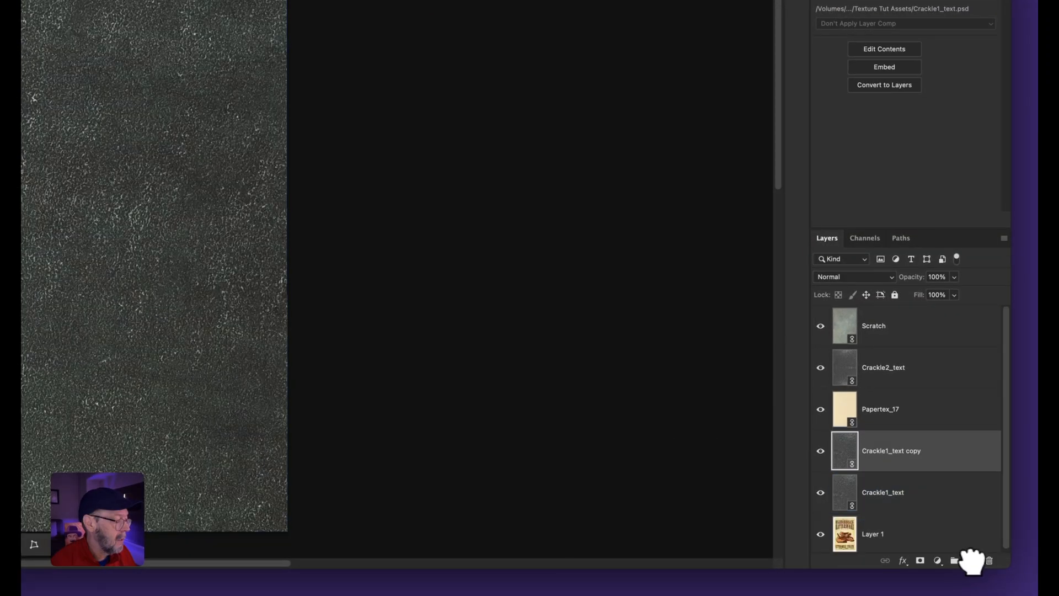
{"action": "left_click", "coordinate": [820, 494]}
{"action": "left_click", "coordinate": [845, 454]}
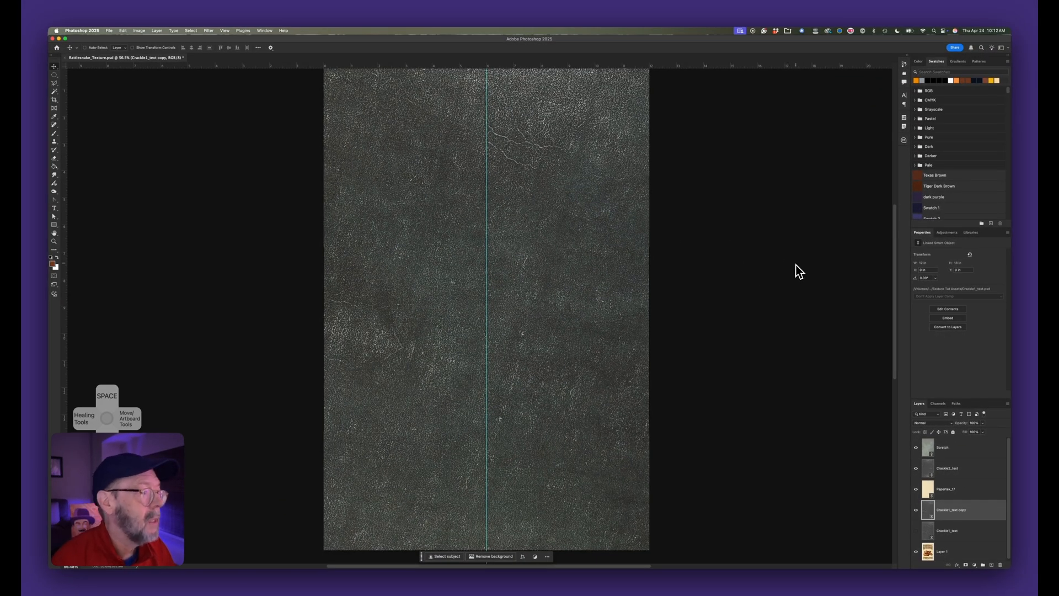
- Apply a Levels adjustment to Crackle1_text copy with the black input level at 119
{"action": "left_click", "coordinate": [139, 31]}
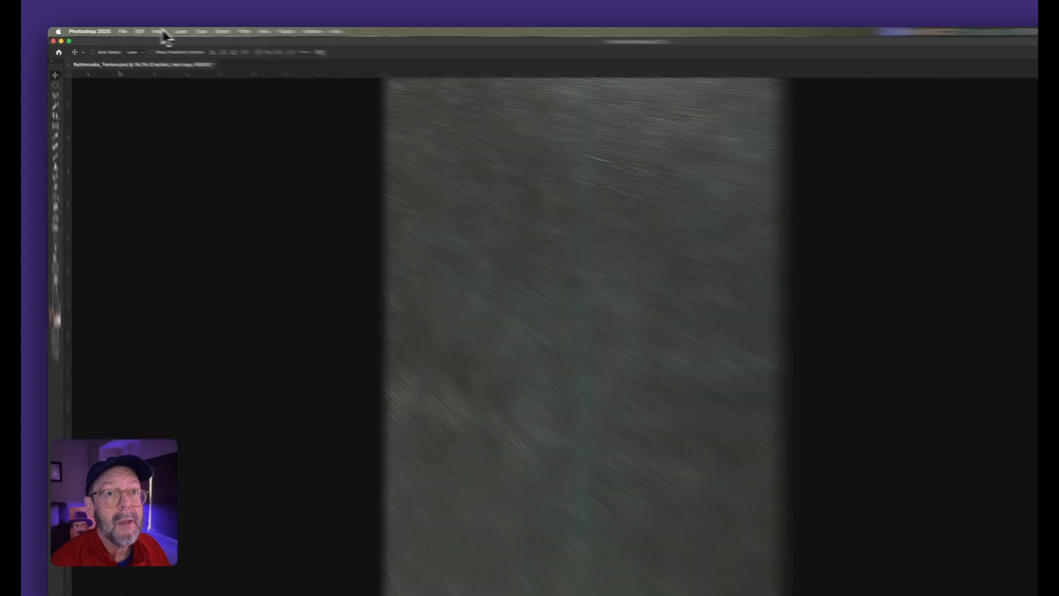
{"action": "mouse_move", "coordinate": [240, 67]}
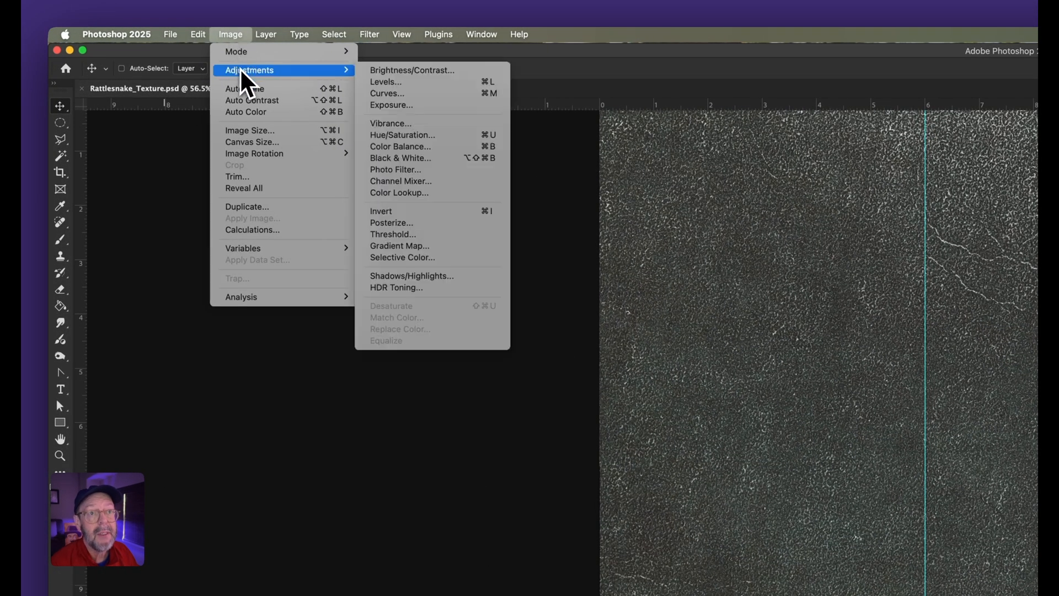
{"action": "left_click", "coordinate": [428, 84]}
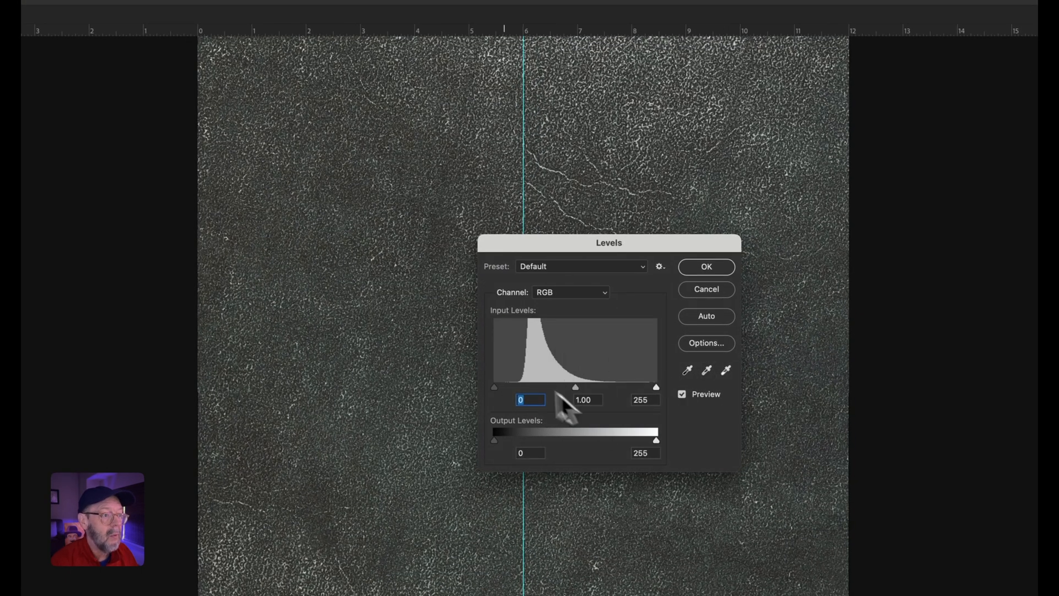
{"action": "left_click_drag", "start_coordinate": [495, 389], "coordinate": [558, 391]}
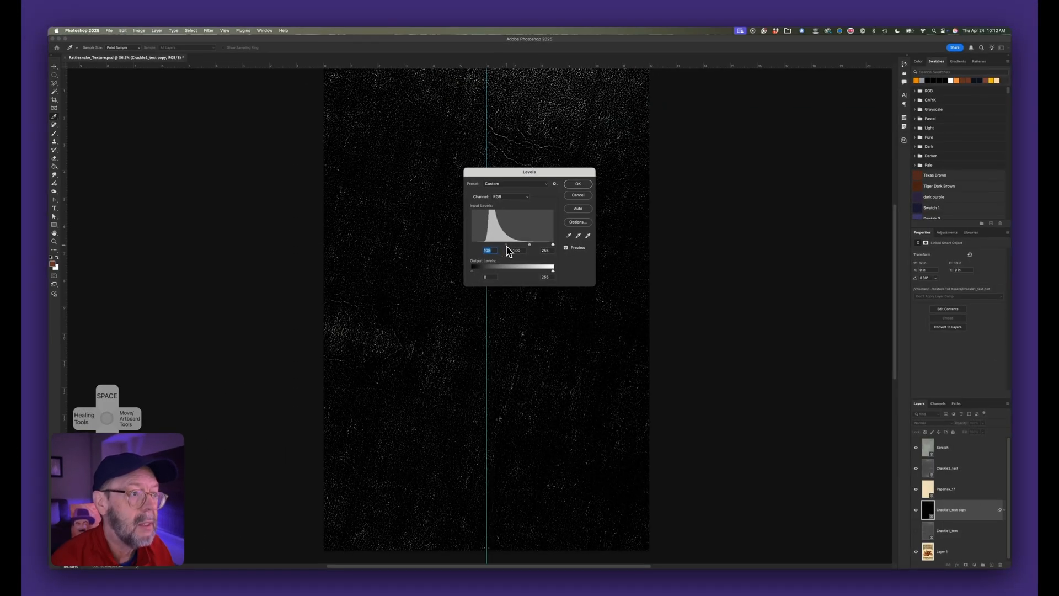
{"action": "left_click_drag", "start_coordinate": [508, 250], "coordinate": [511, 251]}
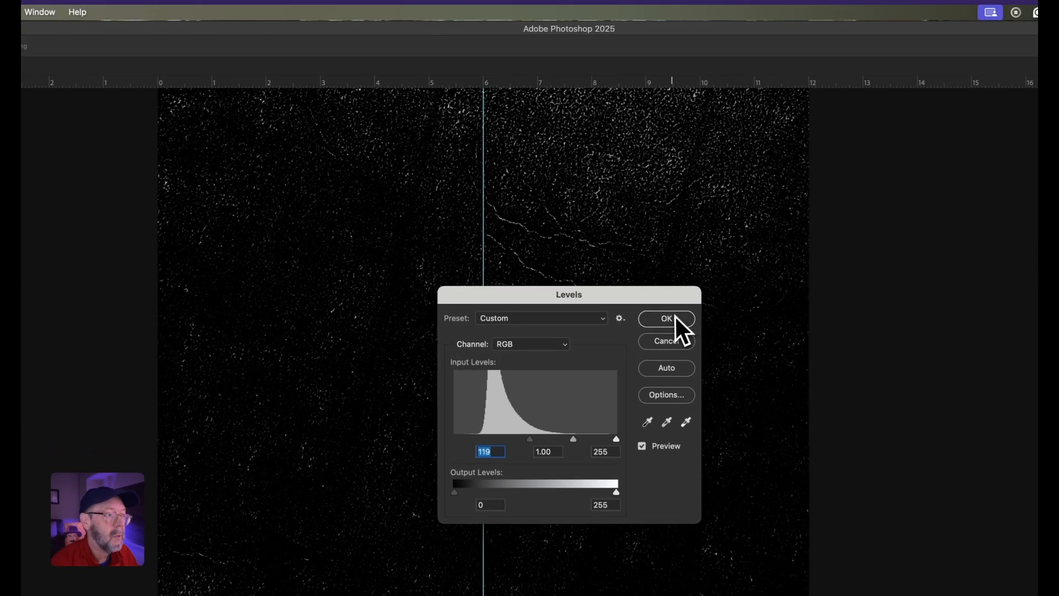
{"action": "left_click", "coordinate": [673, 322]}
- Apply a second Levels adjustment to Crackle1_text copy with the white input level at 236
{"action": "scroll", "coordinate": [563, 189], "scroll_direction": "up", "scroll_amount": 3}
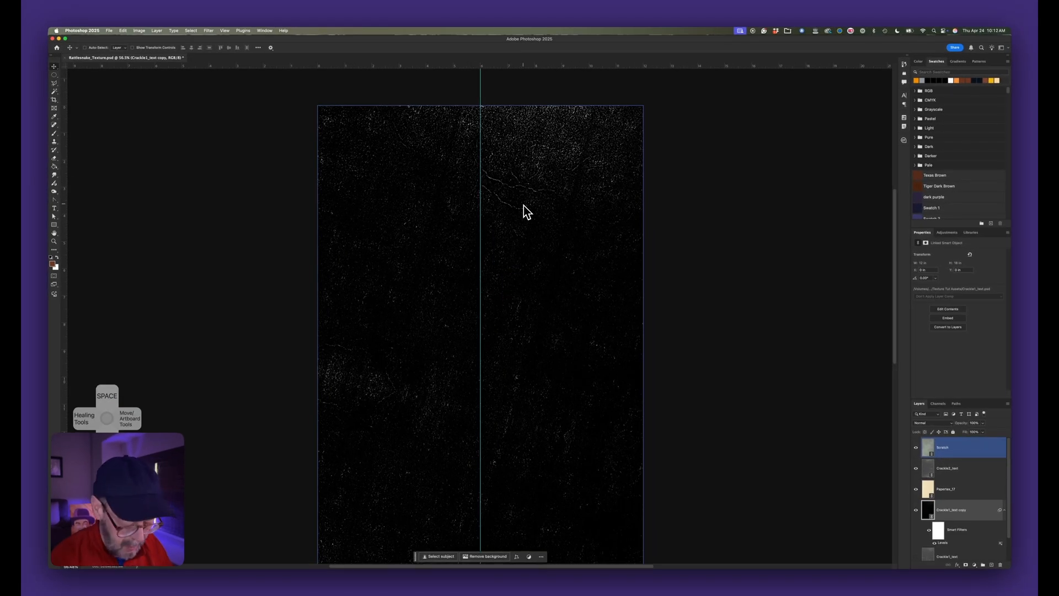
{"action": "key", "text": "super+l"}
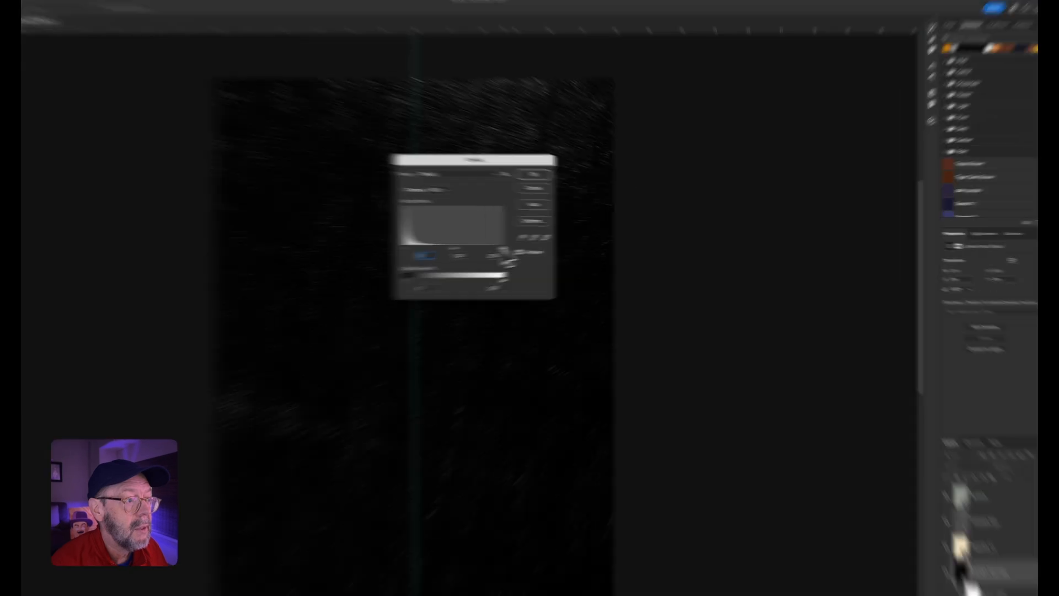
{"action": "left_click_drag", "start_coordinate": [553, 245], "coordinate": [549, 244]}
{"action": "left_click_drag", "start_coordinate": [321, 262], "coordinate": [317, 263]}
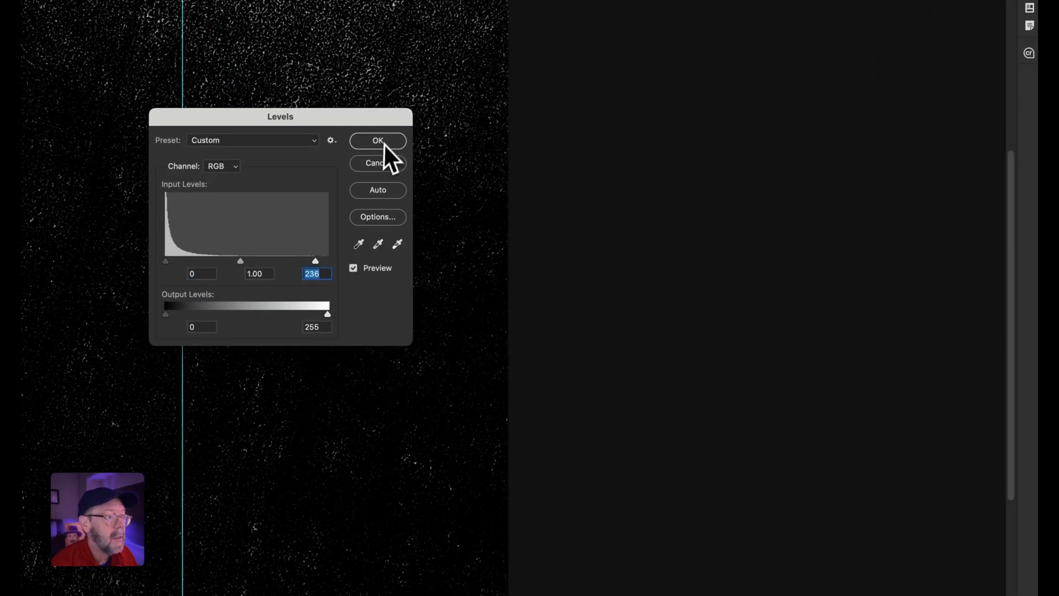
{"action": "left_click", "coordinate": [381, 145]}
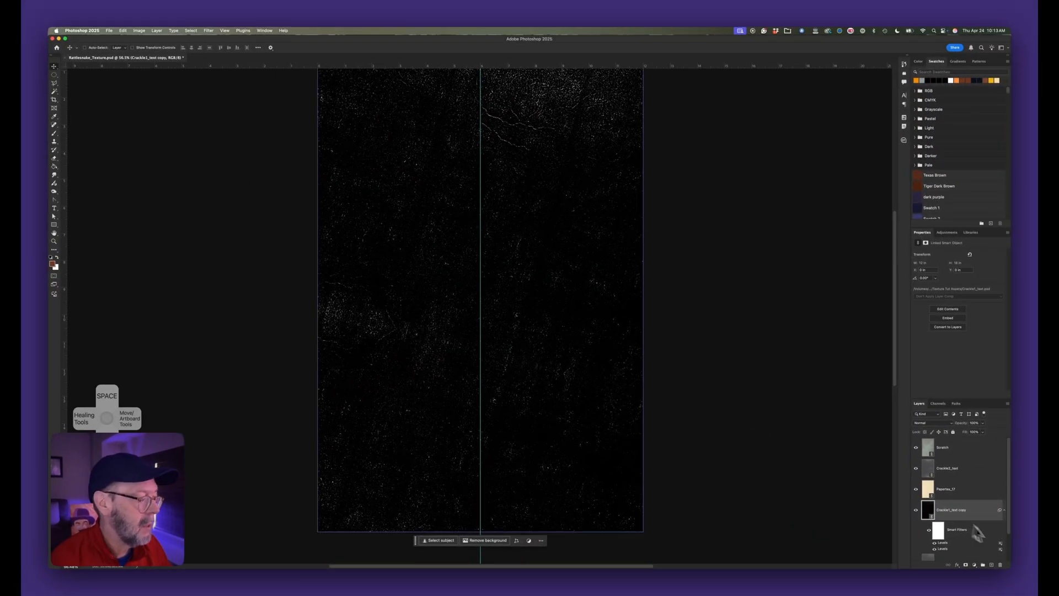
- Rasterize the Crackle1_text copy smart object
{"action": "scroll", "coordinate": [963, 524], "scroll_direction": "down", "scroll_amount": 2}
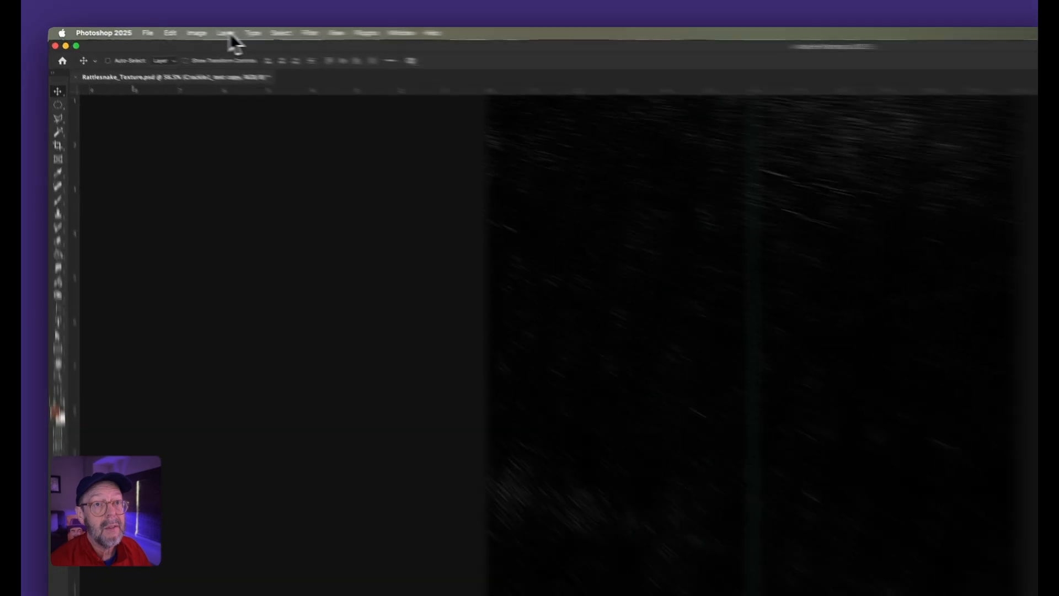
{"action": "left_click", "coordinate": [157, 30]}
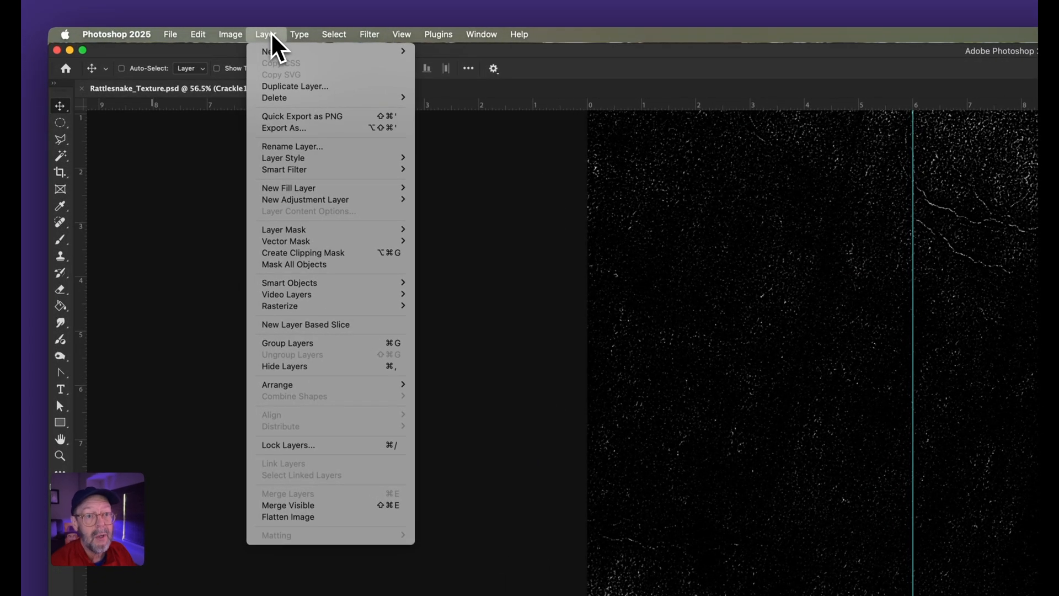
{"action": "mouse_move", "coordinate": [330, 293]}
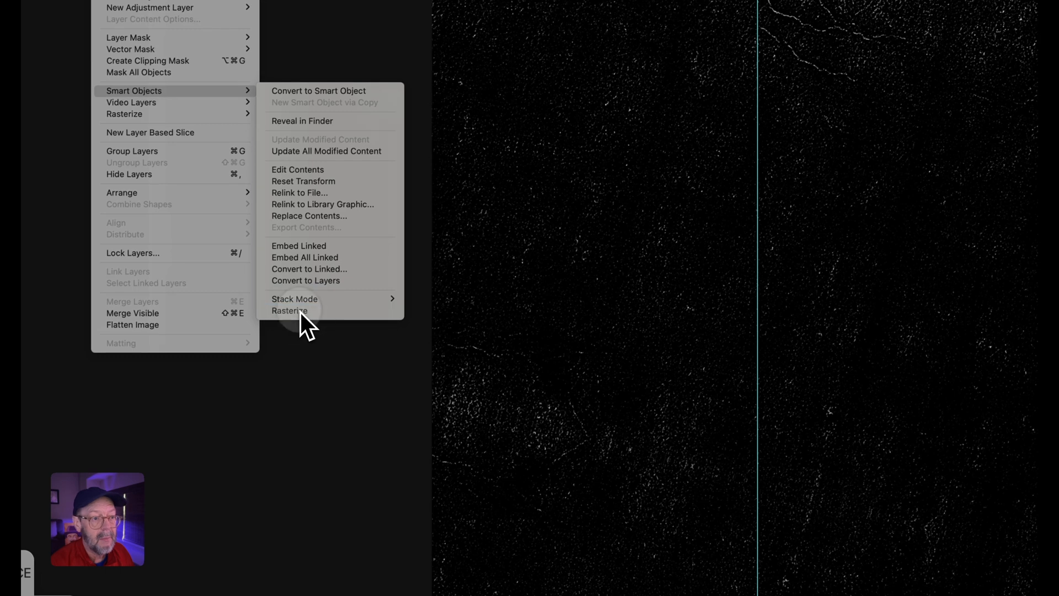
{"action": "left_click", "coordinate": [301, 313]}
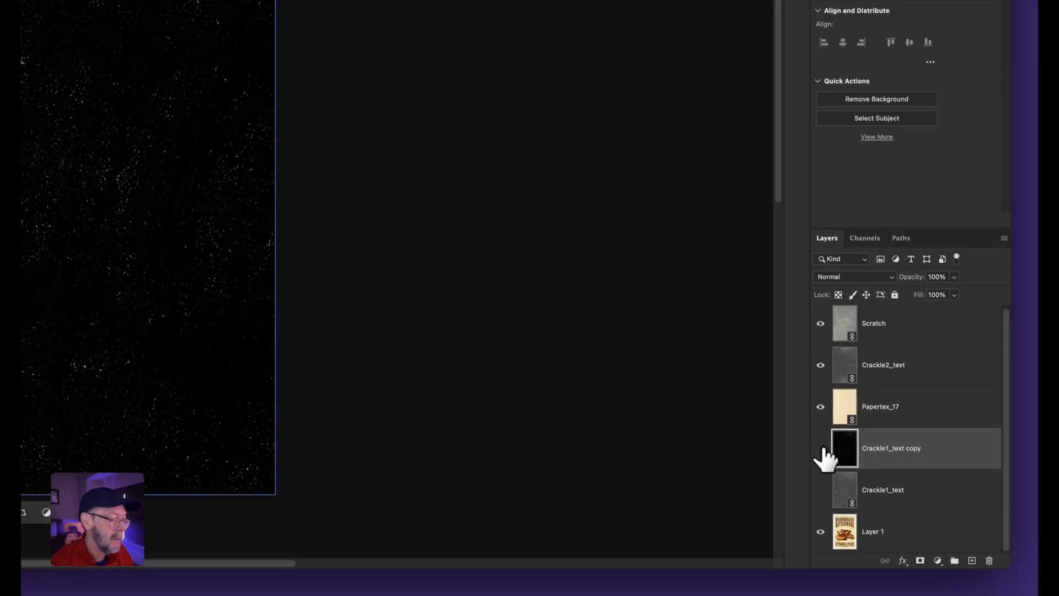
- Copy the entire contents of Crackle1_text copy to the clipboard, hide that layer, and show the original Crackle1_text layer
{"action": "left_click", "coordinate": [821, 448]}
{"action": "left_click", "coordinate": [821, 448]}
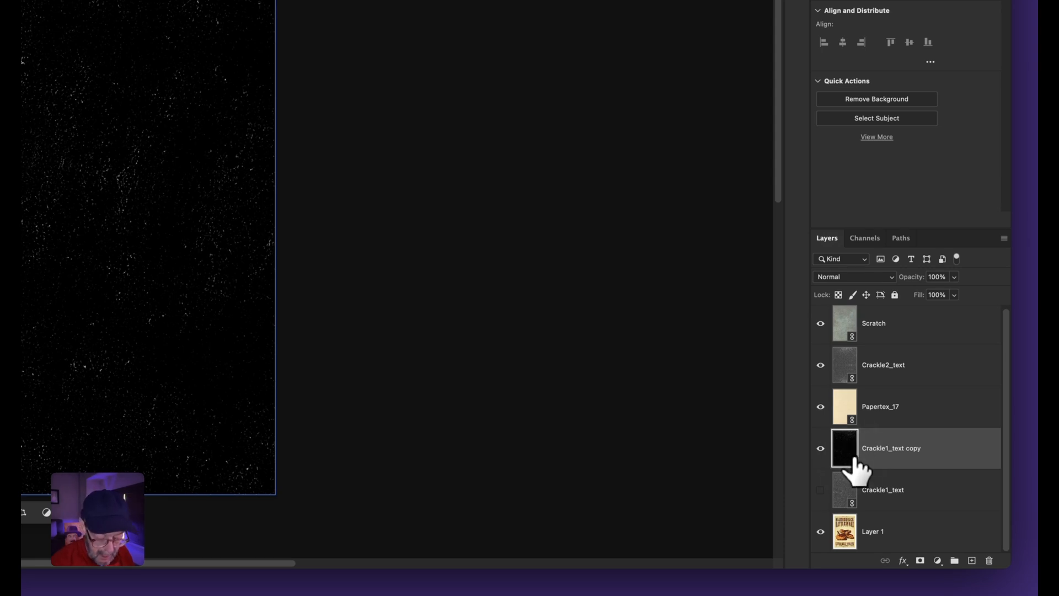
{"action": "key", "text": "super+a"}
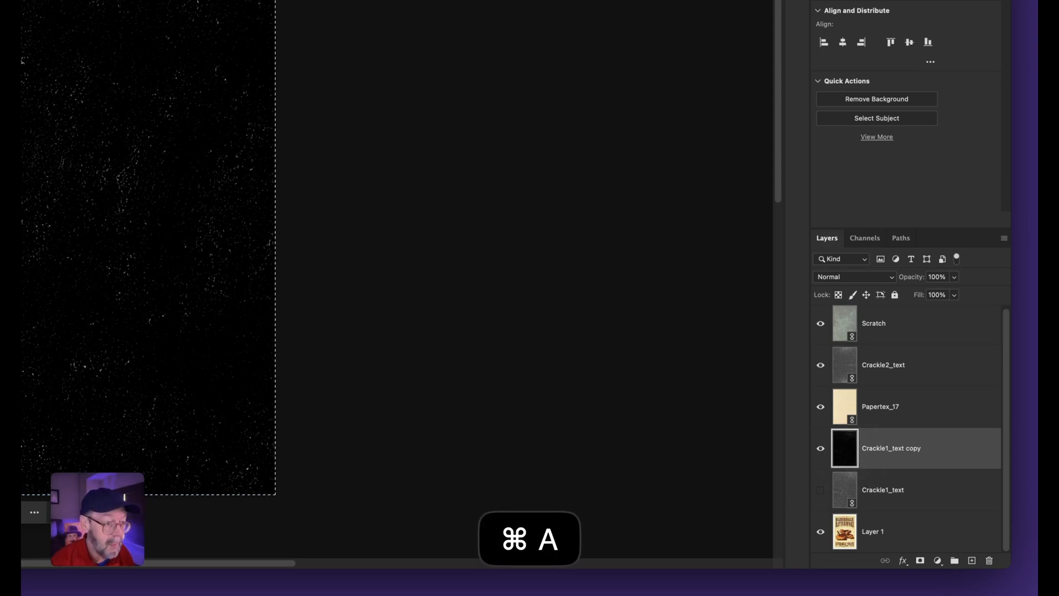
{"action": "key", "text": "super+c"}
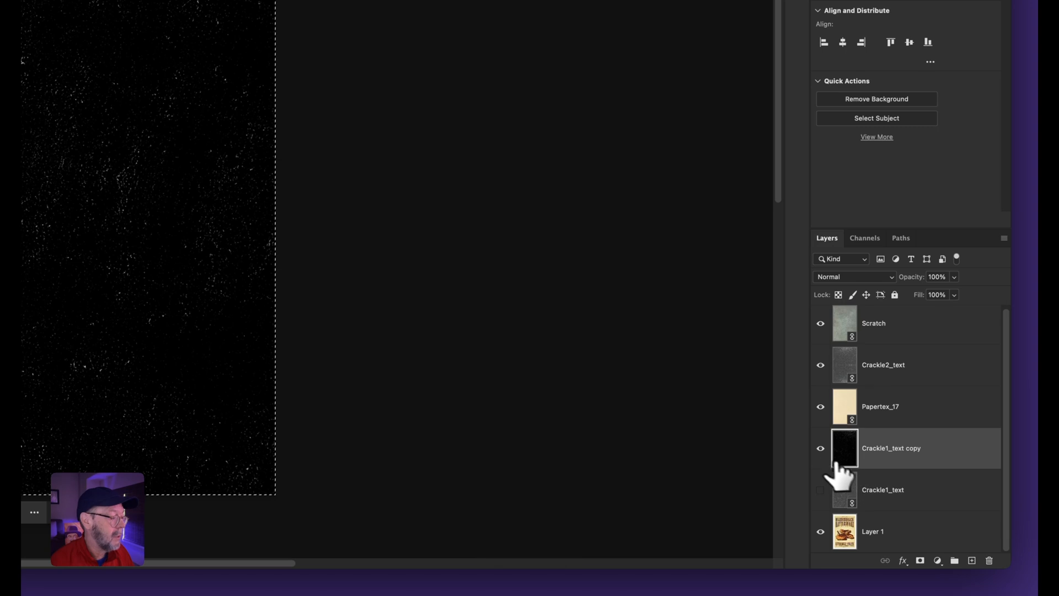
{"action": "left_click", "coordinate": [822, 450]}
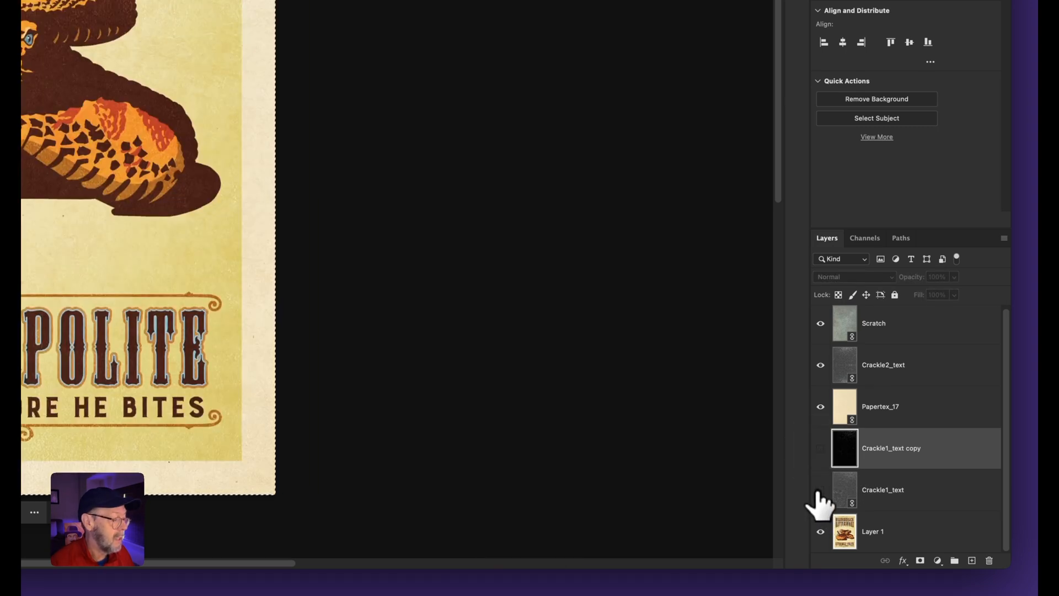
{"action": "left_click", "coordinate": [821, 490]}
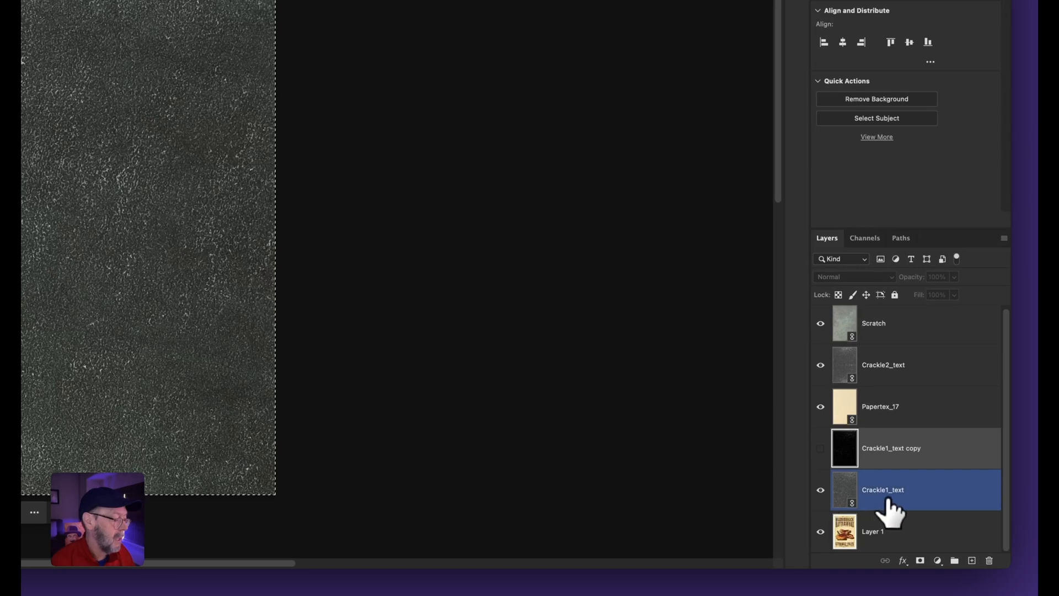
- Undo the mask mistakenly added to Crackle1_text copy and add a layer mask to Crackle1_text instead
{"action": "left_click", "coordinate": [920, 561]}
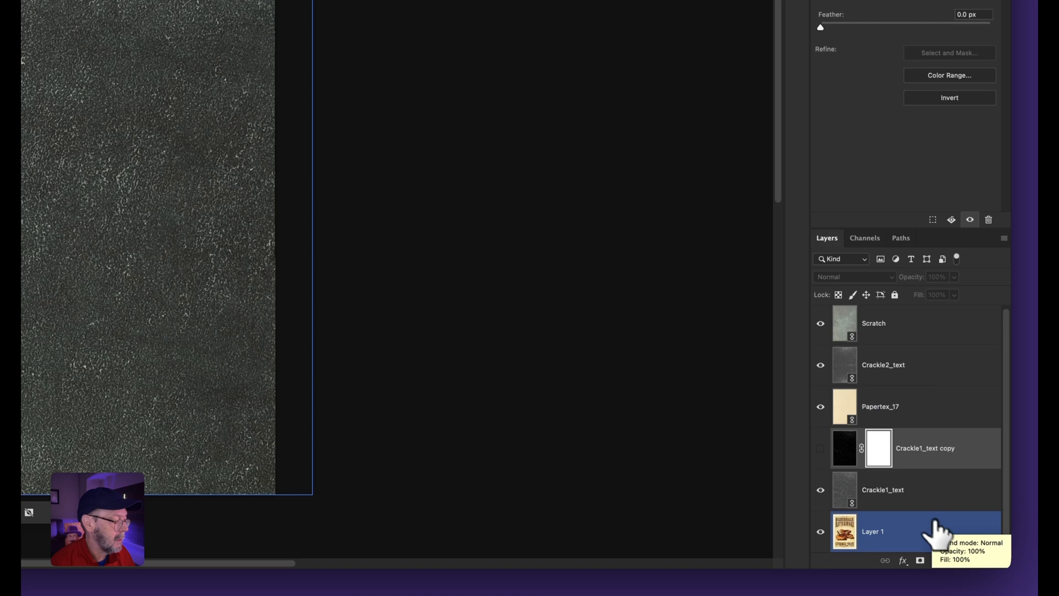
{"action": "key", "text": "super+z"}
{"action": "left_click", "coordinate": [844, 497]}
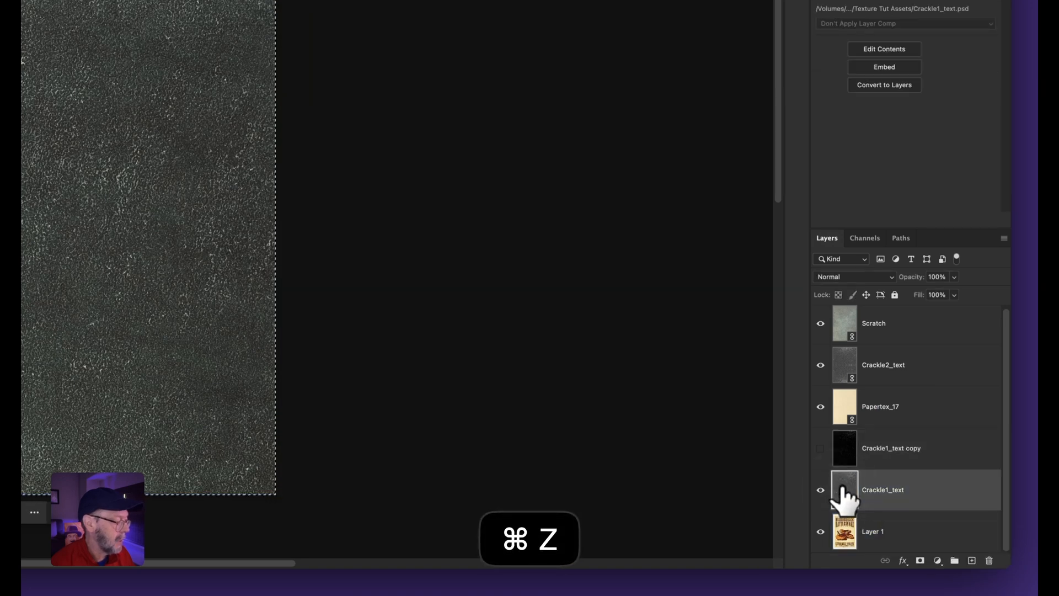
{"action": "left_click", "coordinate": [920, 561]}
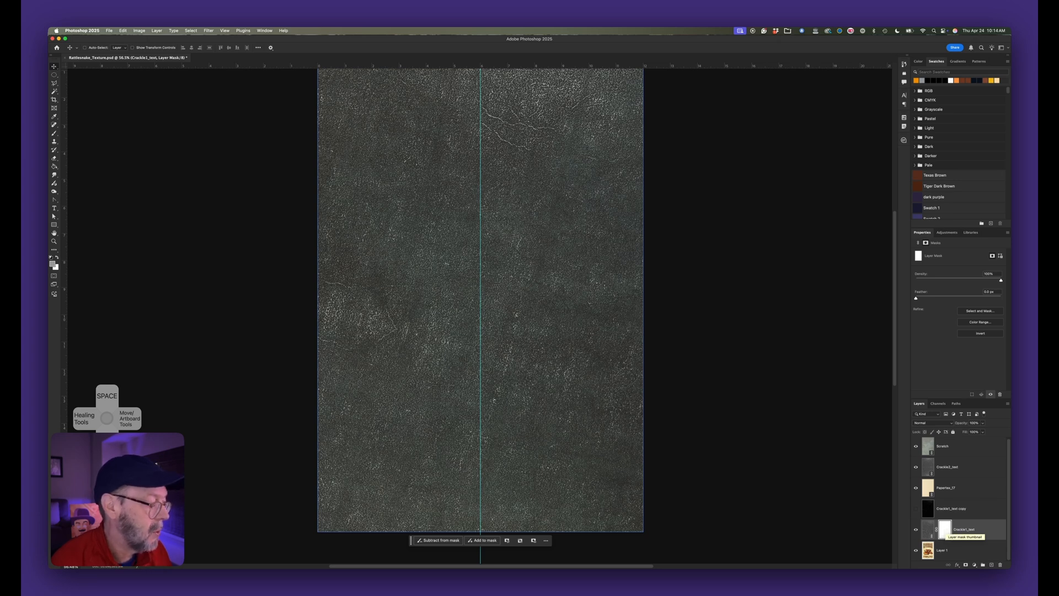
- Paste the copied high-contrast crackle image into the Crackle1_text layer mask, and return to the layer's own content
{"action": "left_click", "coordinate": [944, 528], "text": "alt"}
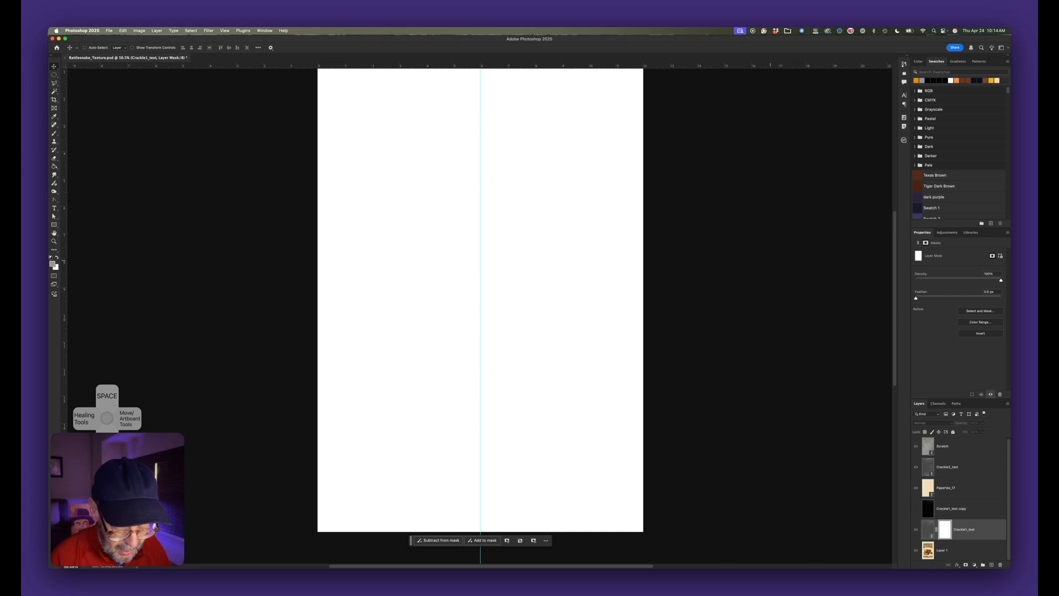
{"action": "key", "text": "super+v"}
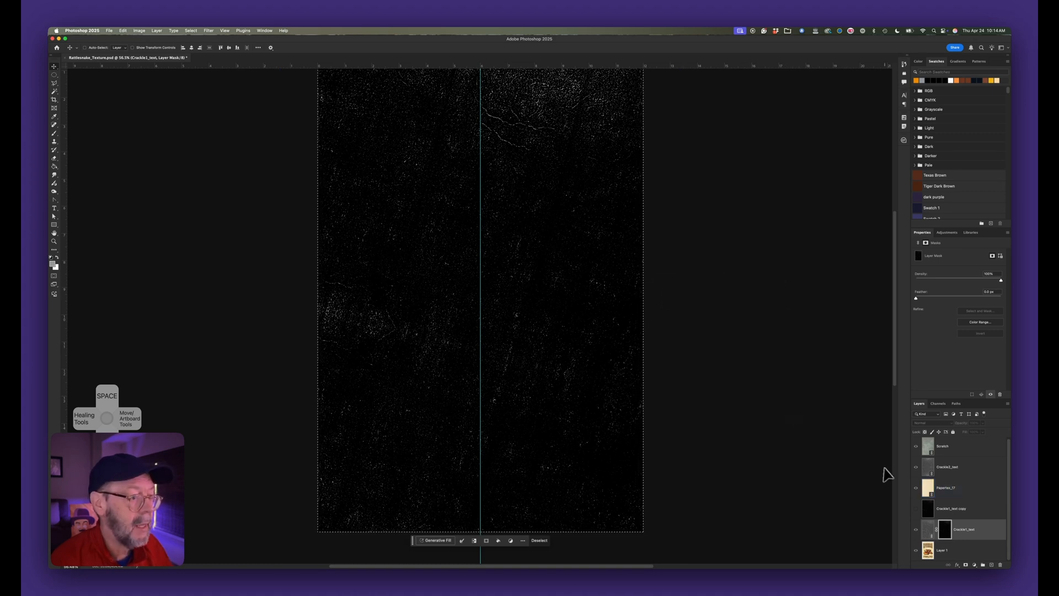
{"action": "left_click", "coordinate": [927, 531]}
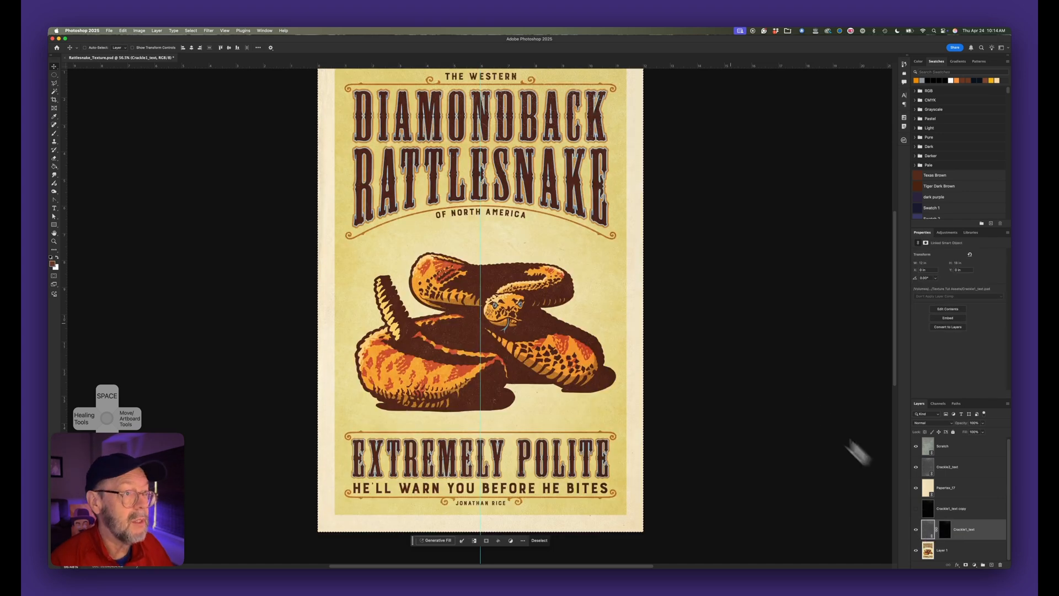
- Set the masked Crackle1_text layer's blending mode to Screen and its opacity to 70%
{"action": "left_click_drag", "start_coordinate": [511, 101], "coordinate": [541, 122]}
{"action": "scroll", "coordinate": [542, 122], "scroll_direction": "up", "scroll_amount": 2}
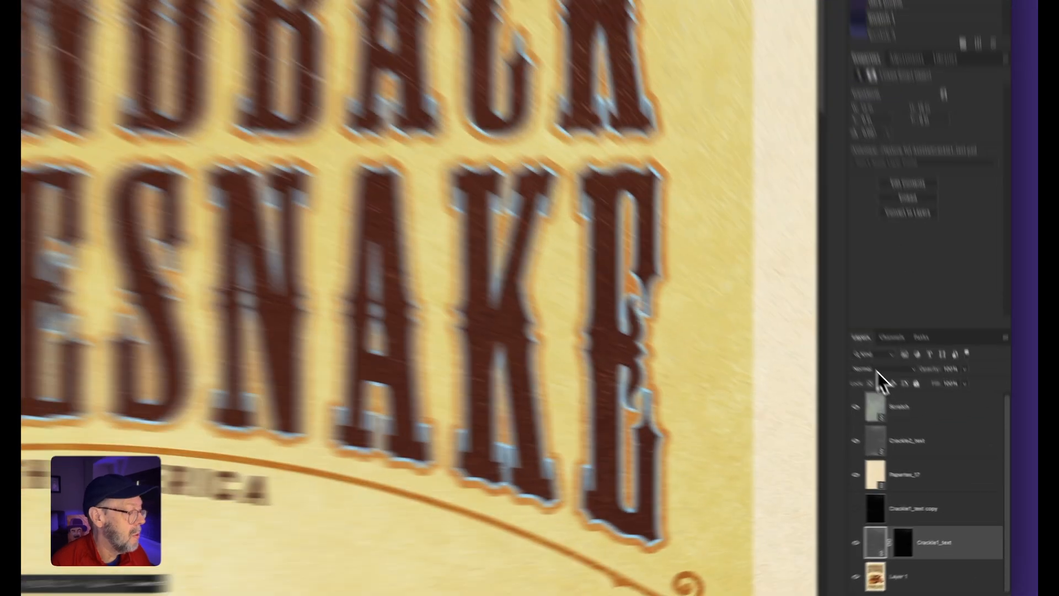
{"action": "left_click", "coordinate": [929, 424]}
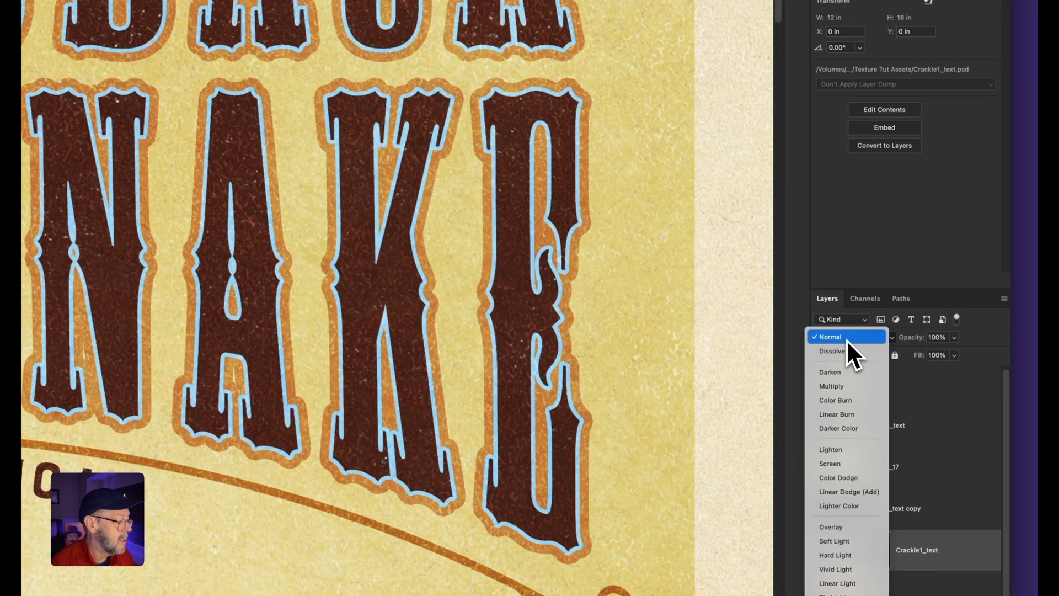
{"action": "left_click", "coordinate": [846, 465]}
{"action": "left_click", "coordinate": [954, 338]}
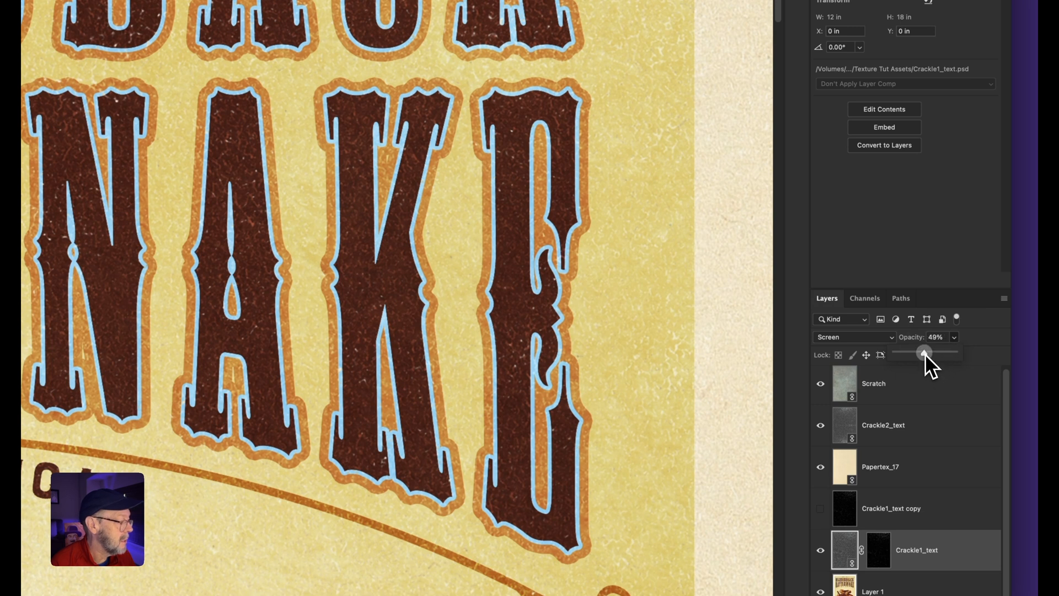
{"action": "left_click_drag", "start_coordinate": [926, 353], "coordinate": [938, 355]}
{"action": "left_click", "coordinate": [939, 381]}
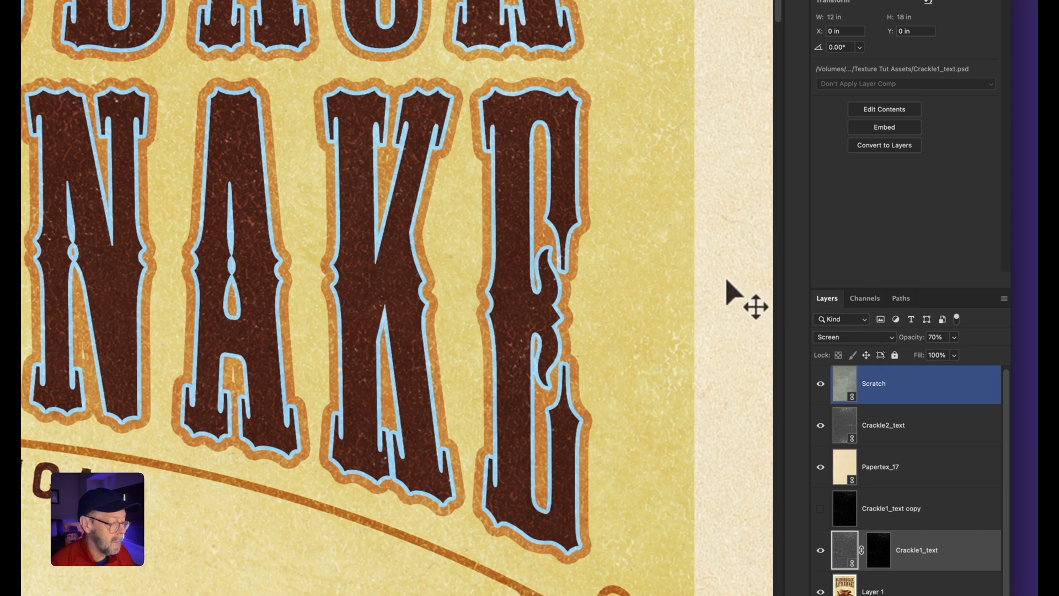
- Review the whole poster and examine the crackle texture over the DIAMONDBACK RATTLESNAKE title up close
{"action": "key", "text": "super+0"}
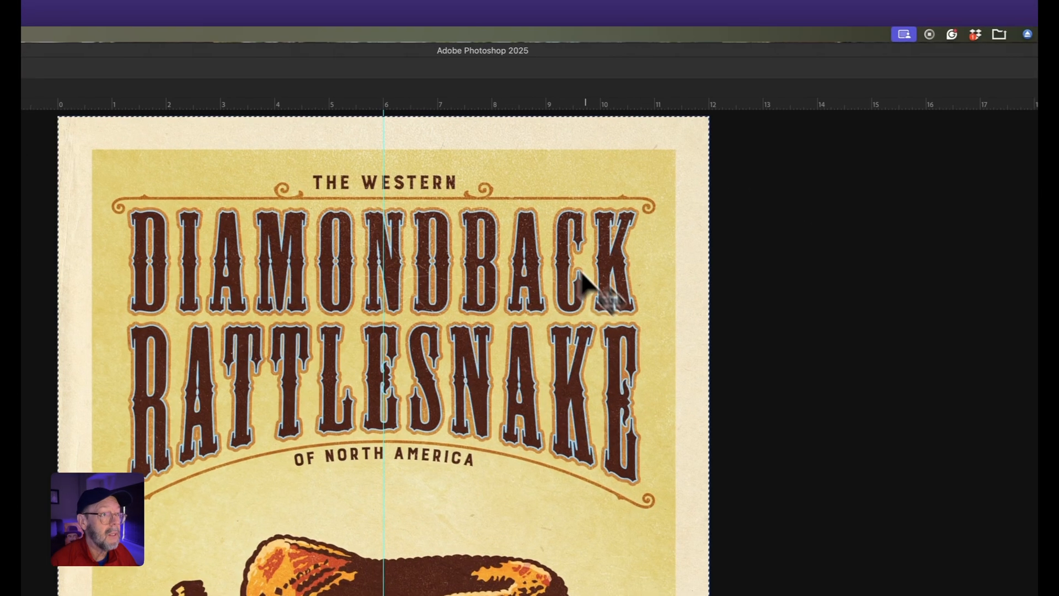
{"action": "key", "text": "super+space"}
{"action": "left_click_drag", "start_coordinate": [437, 194], "coordinate": [485, 215]}
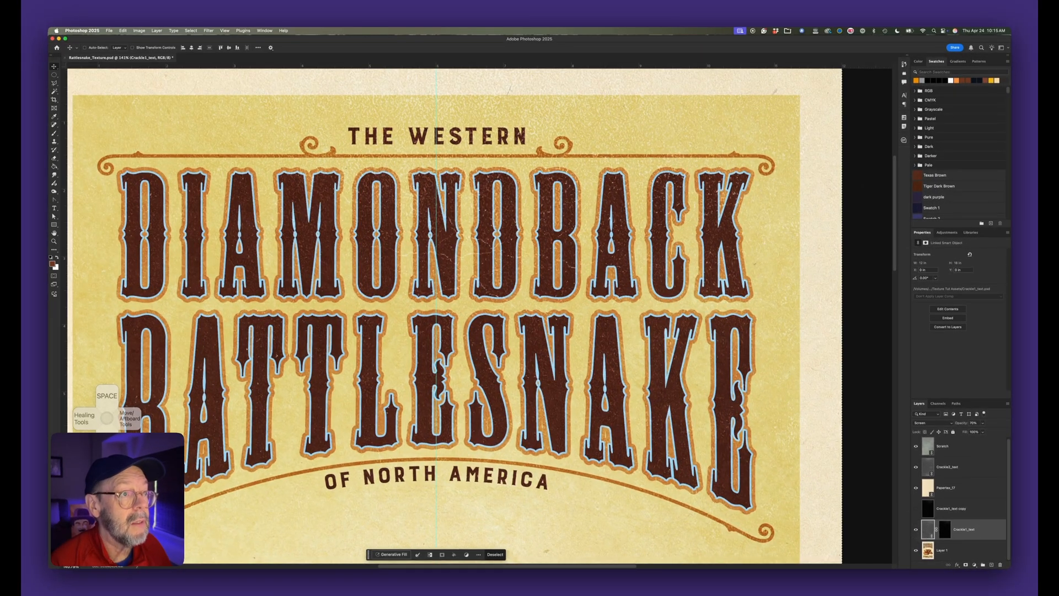
- Examine the texture over the title and snake up close, compare it with Crackle1_text hidden and shown, and review the whole poster
{"action": "left_click_drag", "start_coordinate": [541, 145], "coordinate": [560, 149]}
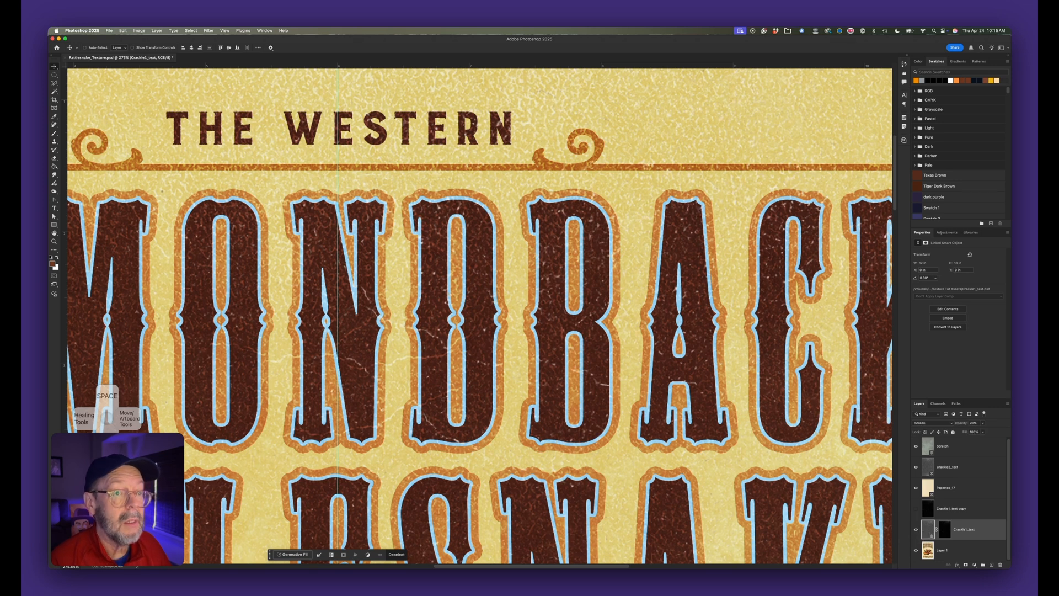
{"action": "scroll", "coordinate": [685, 491], "scroll_direction": "down", "scroll_amount": 15}
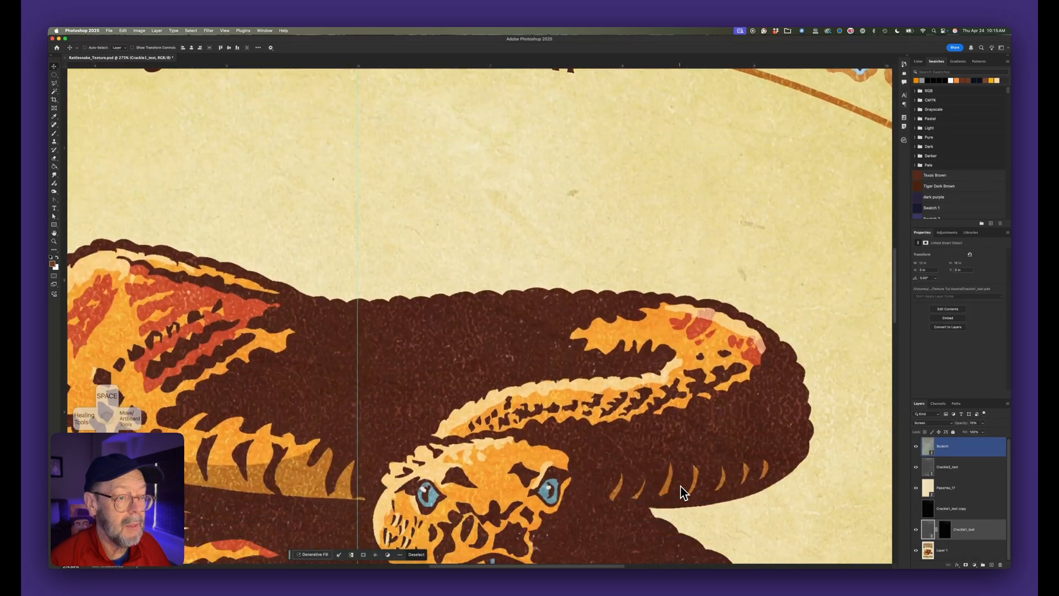
{"action": "scroll", "coordinate": [685, 492], "scroll_direction": "down", "scroll_amount": 5}
{"action": "scroll", "coordinate": [685, 492], "scroll_direction": "left", "scroll_amount": 3}
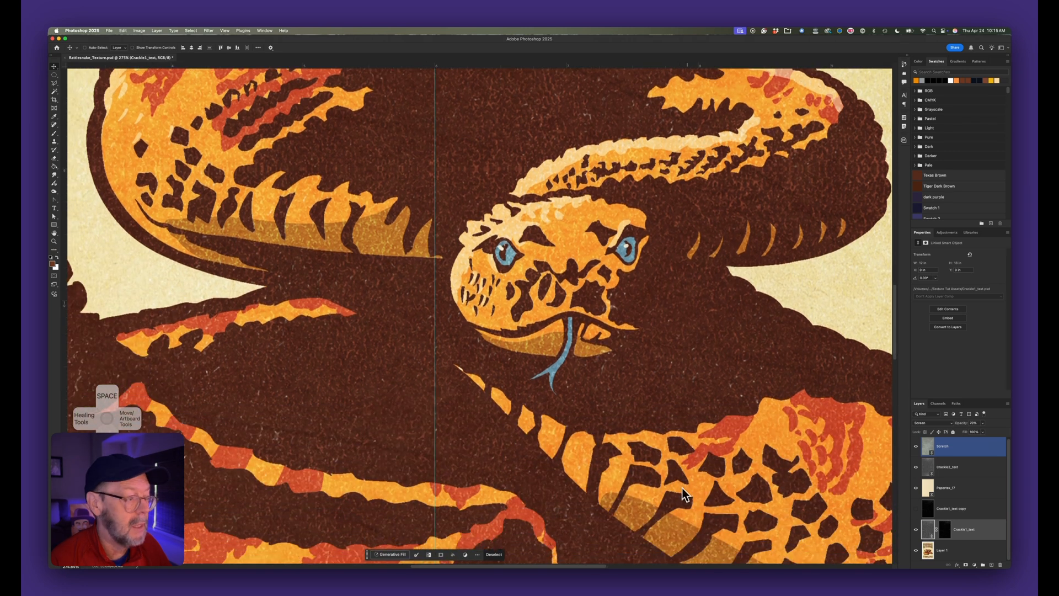
{"action": "mouse_move", "coordinate": [852, 574]}
{"action": "left_click", "coordinate": [915, 530]}
{"action": "left_click", "coordinate": [916, 529]}
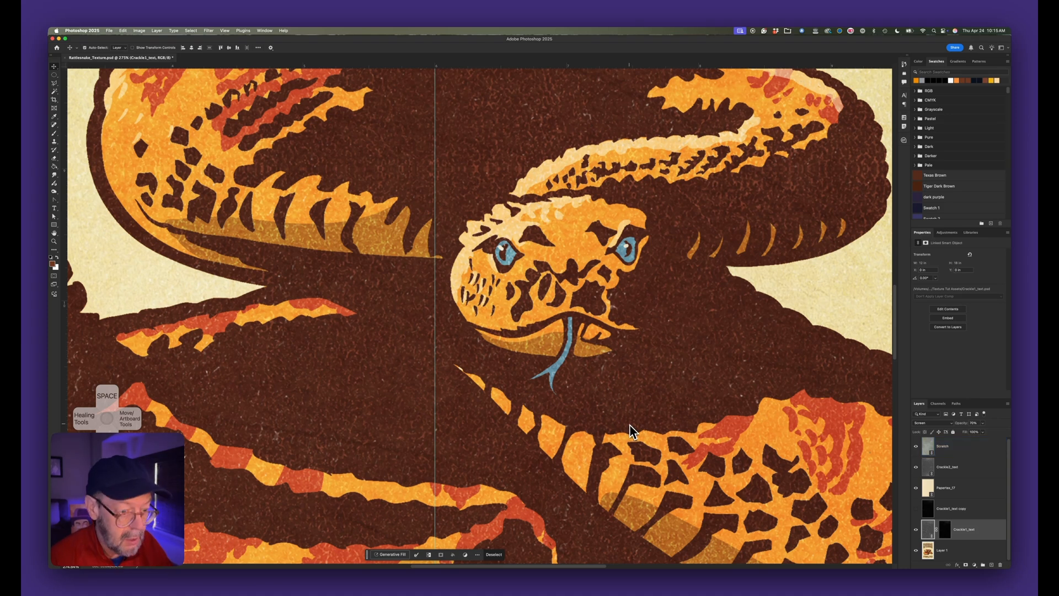
{"action": "key", "text": "super+0"}
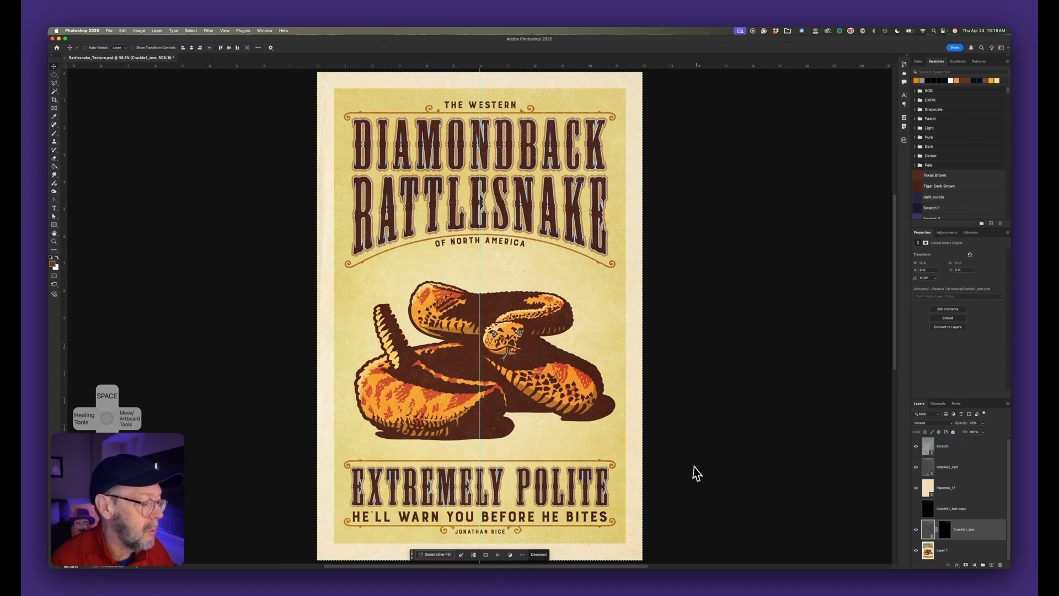
- Clear the current selection and select the poster's cream outer border on Layer 1 with the Magic Wand
{"action": "left_click", "coordinate": [931, 557]}
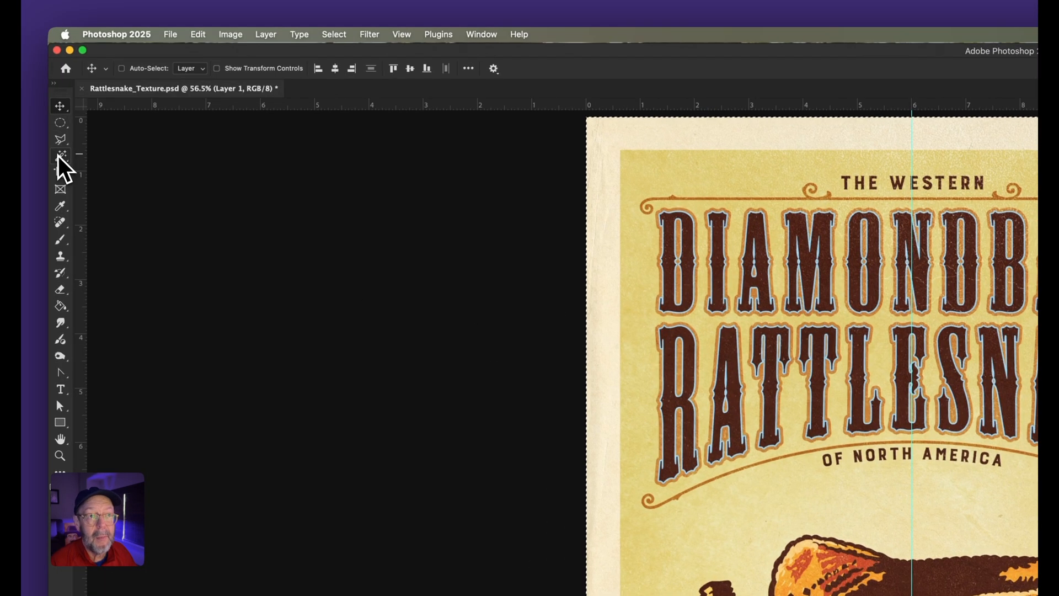
{"action": "left_click", "coordinate": [60, 157]}
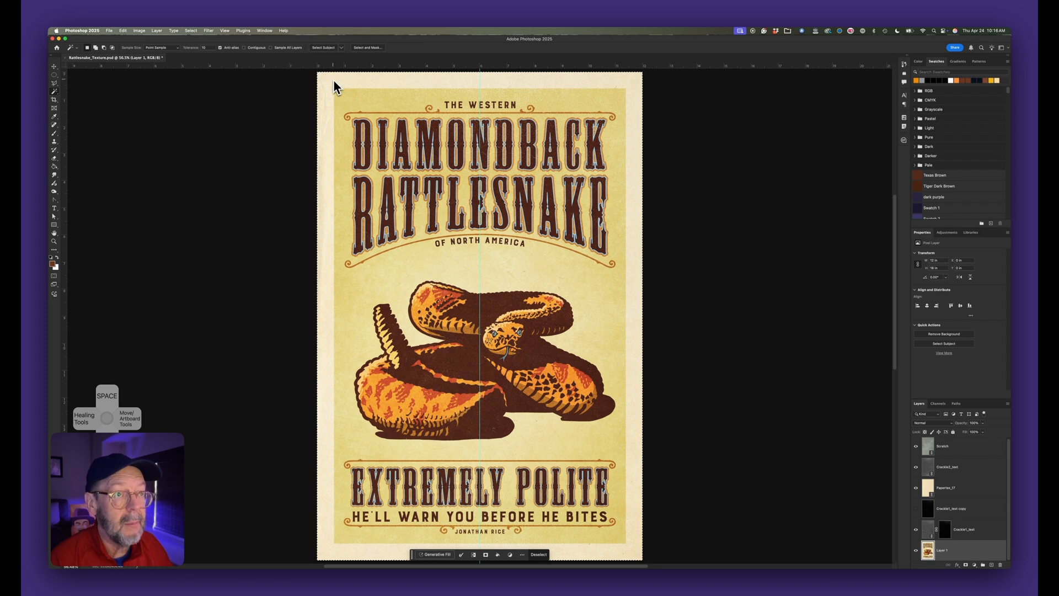
{"action": "key", "text": "super+d"}
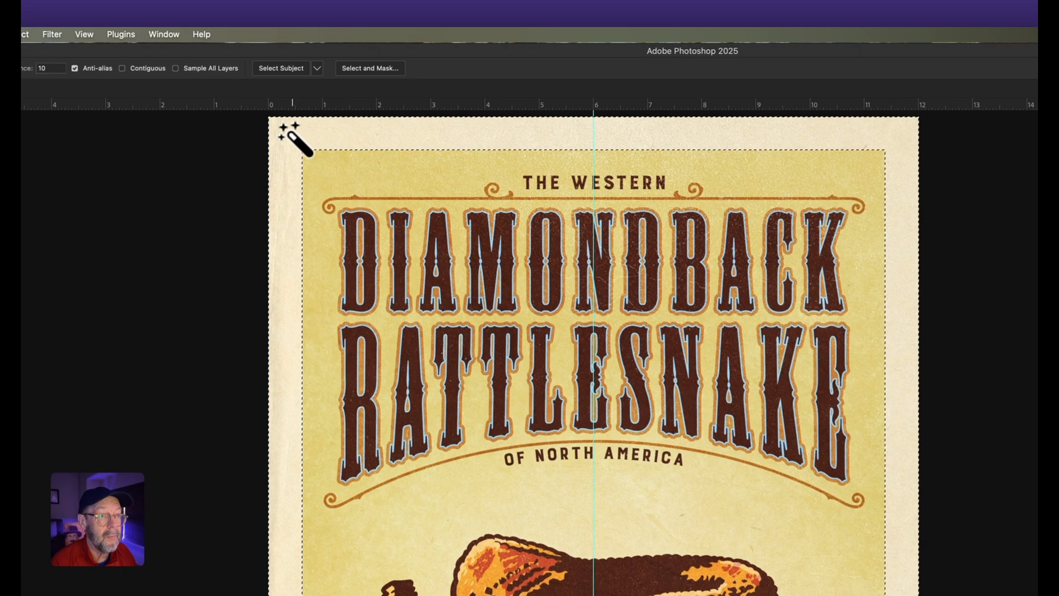
{"action": "left_click", "coordinate": [327, 78]}
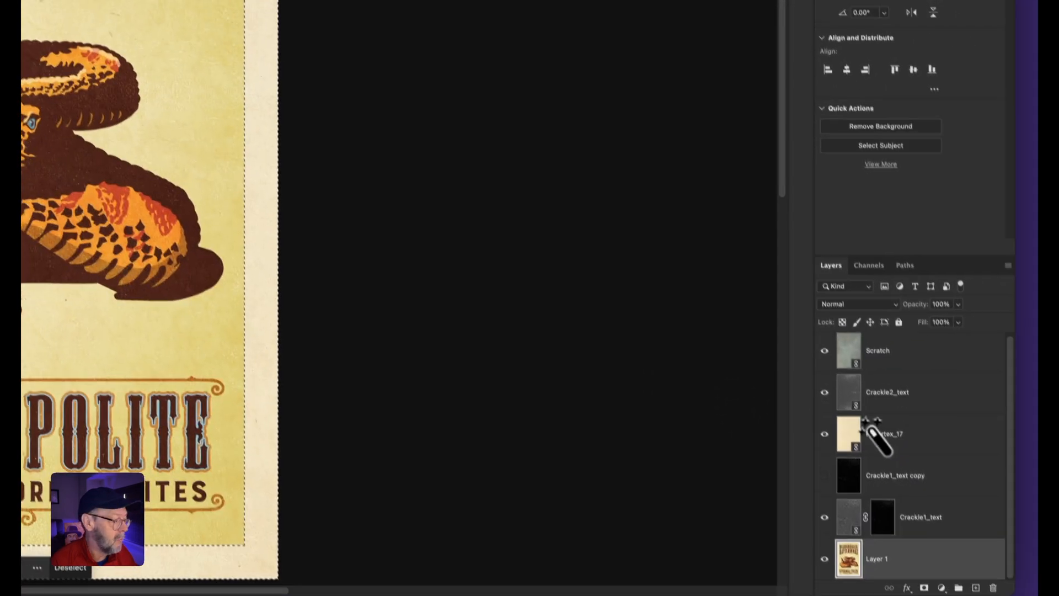
- Delete the hidden Crackle1_text copy layer, keeping the border selection active
{"action": "left_click", "coordinate": [942, 519]}
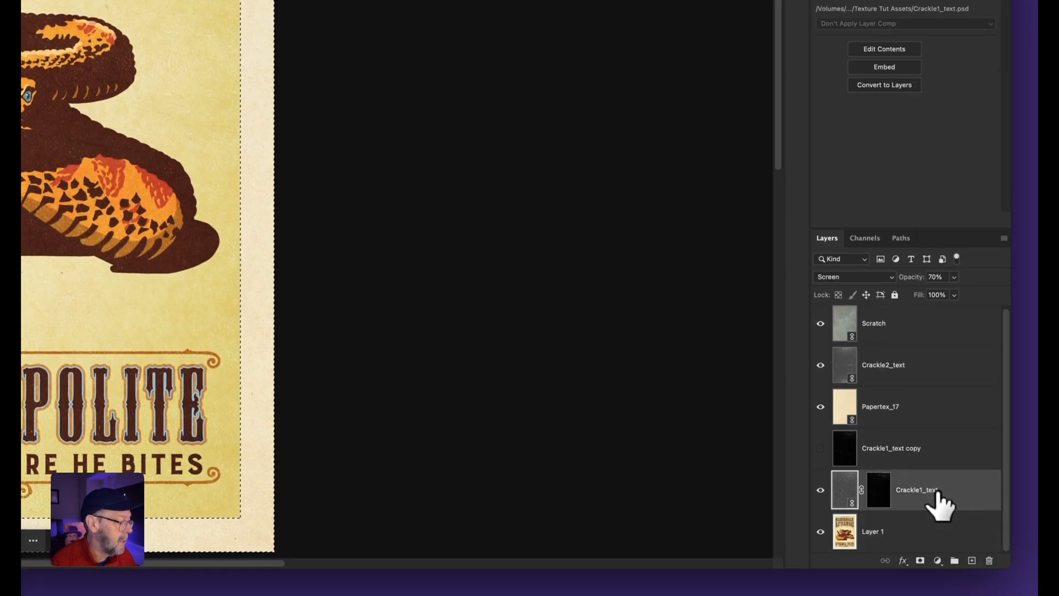
{"action": "left_click", "coordinate": [923, 456]}
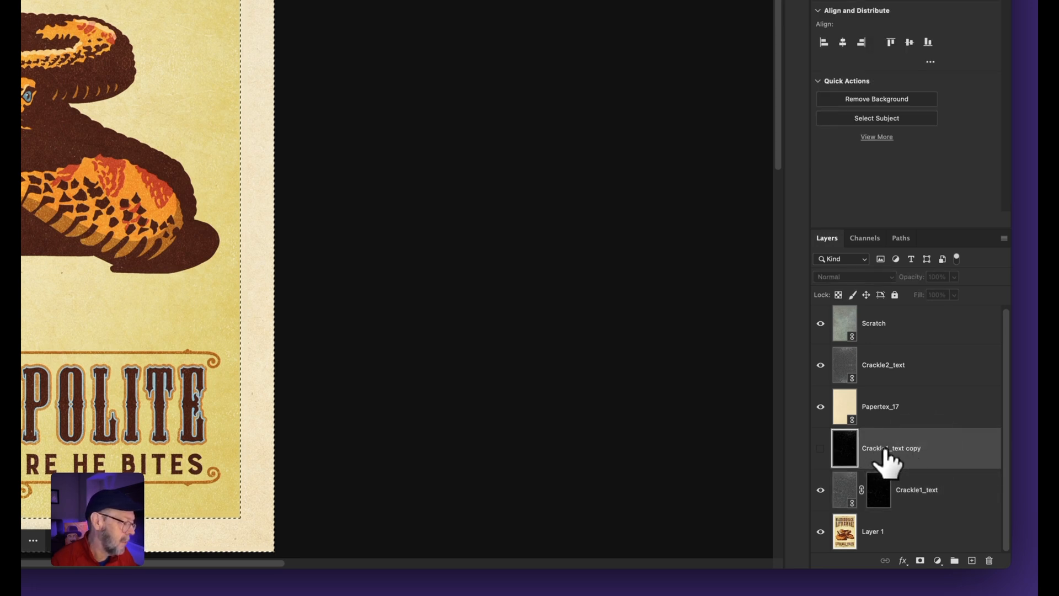
{"action": "left_click_drag", "start_coordinate": [886, 462], "coordinate": [989, 560]}
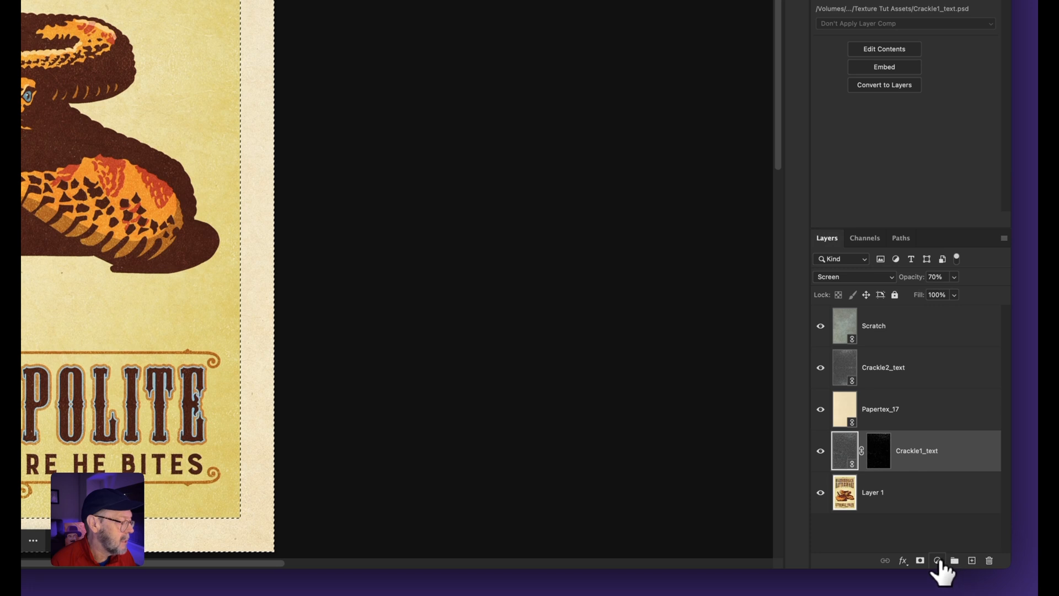
- Add a Solid Color fill layer above Crackle1_text, masked by the border selection, with the near-black colour #020202
{"action": "left_click", "coordinate": [938, 560]}
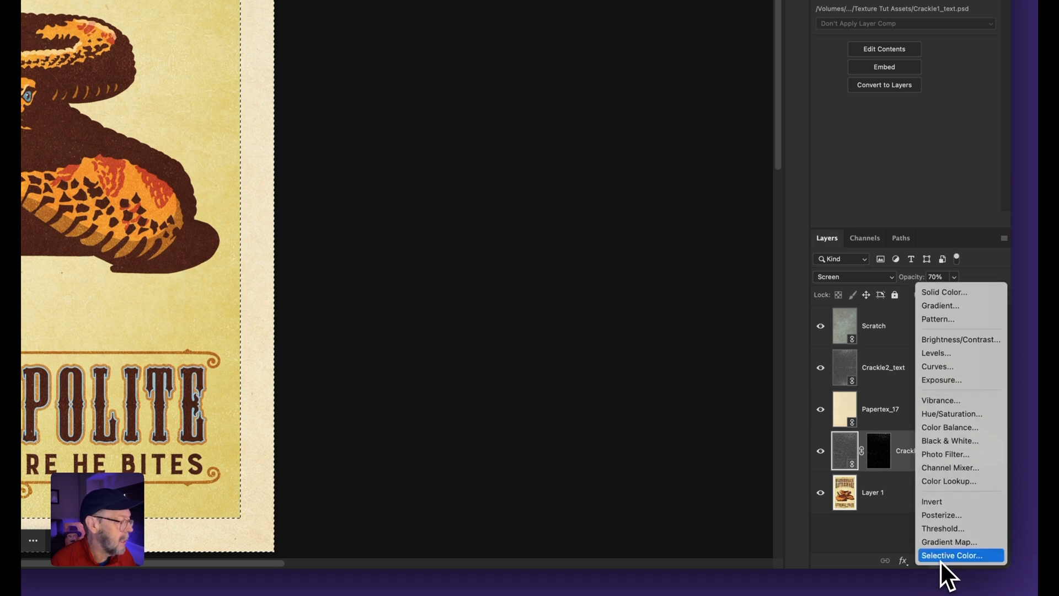
{"action": "left_click", "coordinate": [963, 298]}
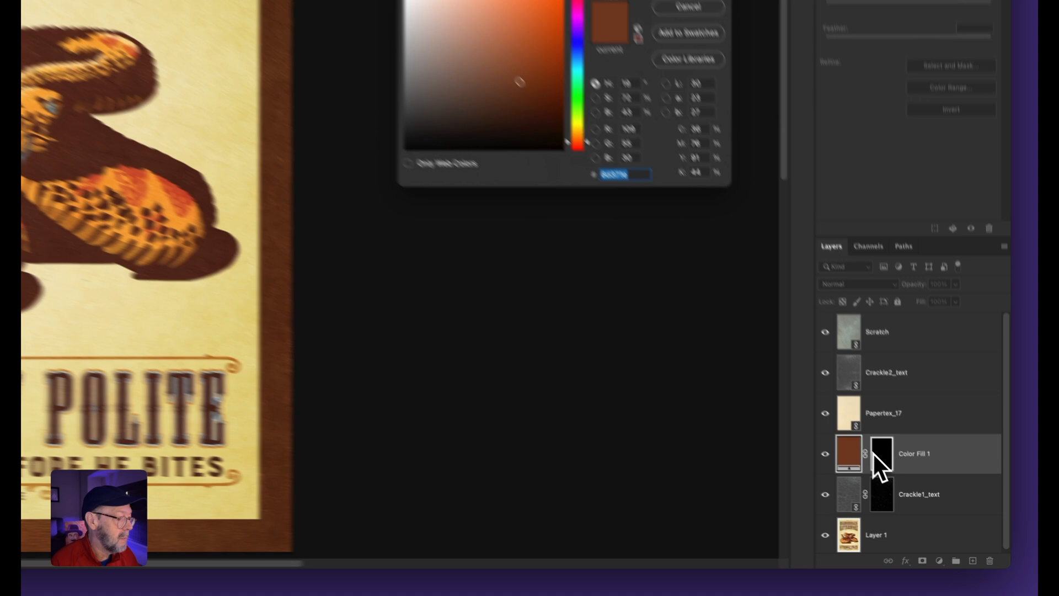
{"action": "key", "text": "space"}
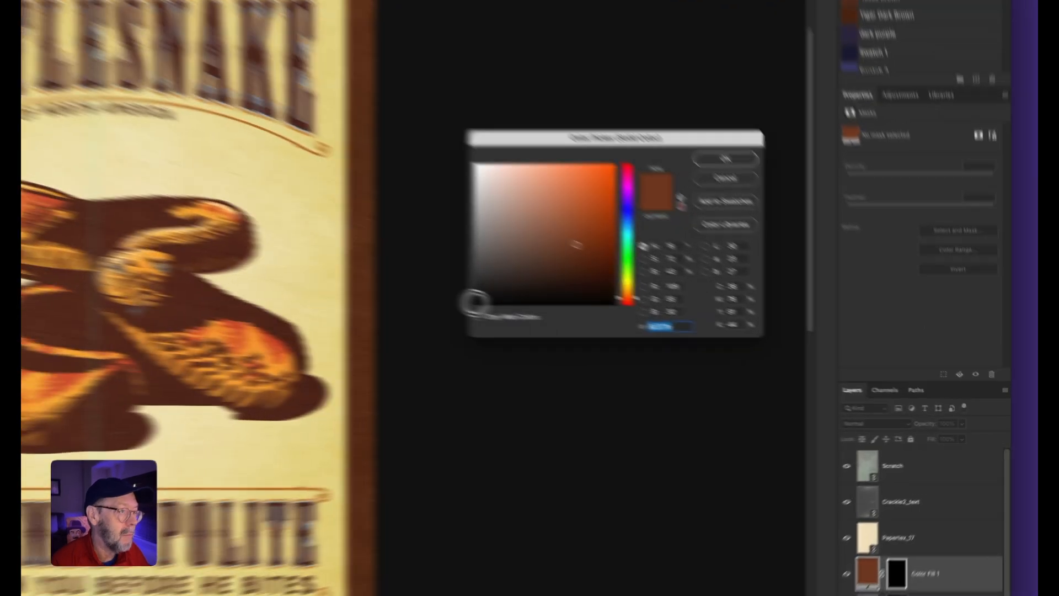
{"action": "left_click", "coordinate": [475, 302]}
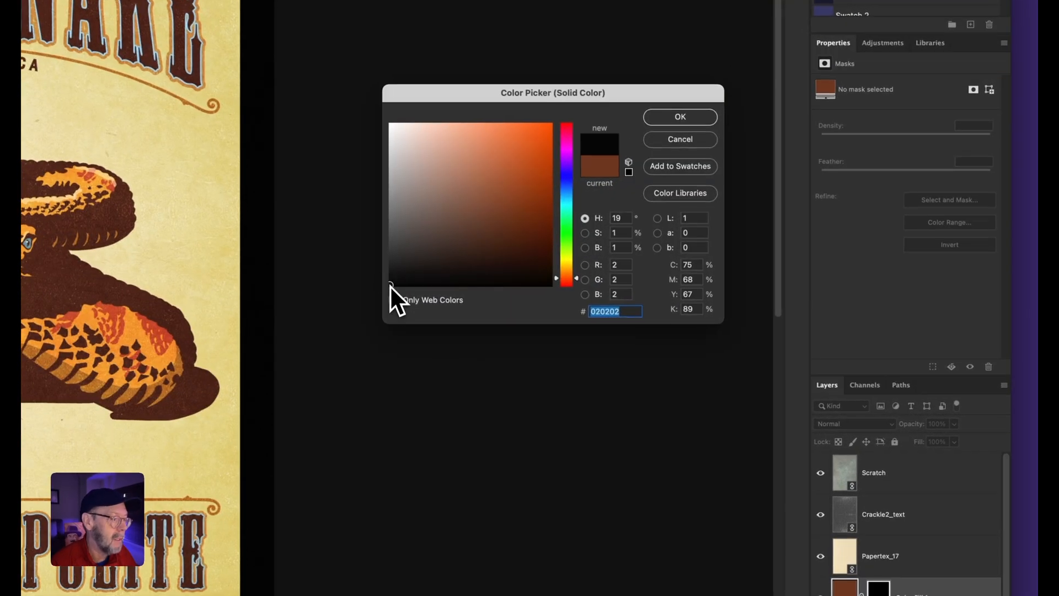
{"action": "left_click", "coordinate": [678, 117]}
- Invert the Color Fill 1 layer mask so the fill covers the poster interior, and display the mask alone on the canvas
{"action": "left_click", "coordinate": [881, 594]}
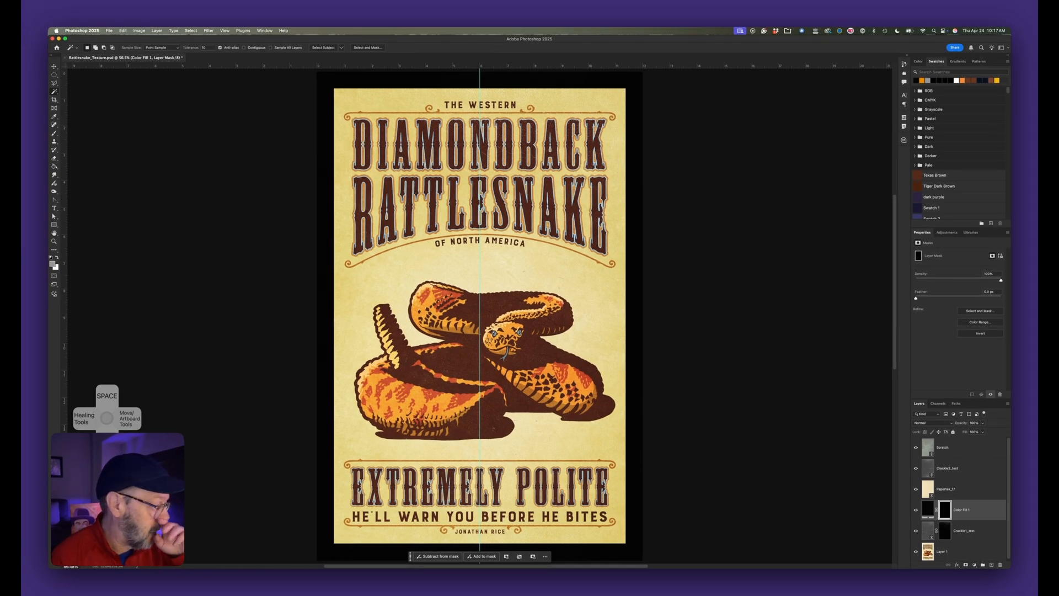
{"action": "key", "text": "super+i"}
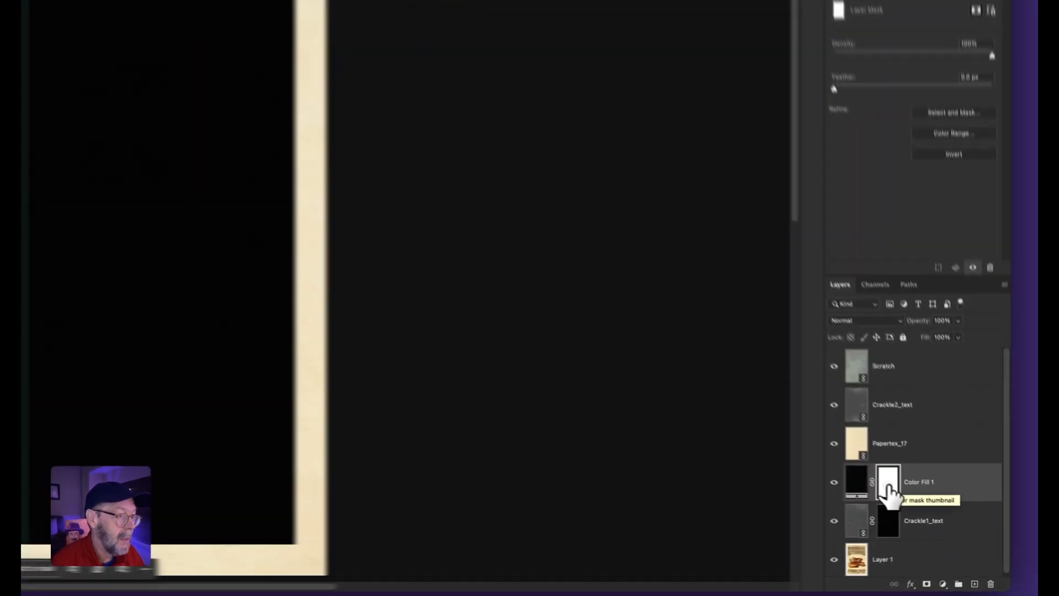
{"action": "left_click", "coordinate": [945, 516], "text": "alt"}
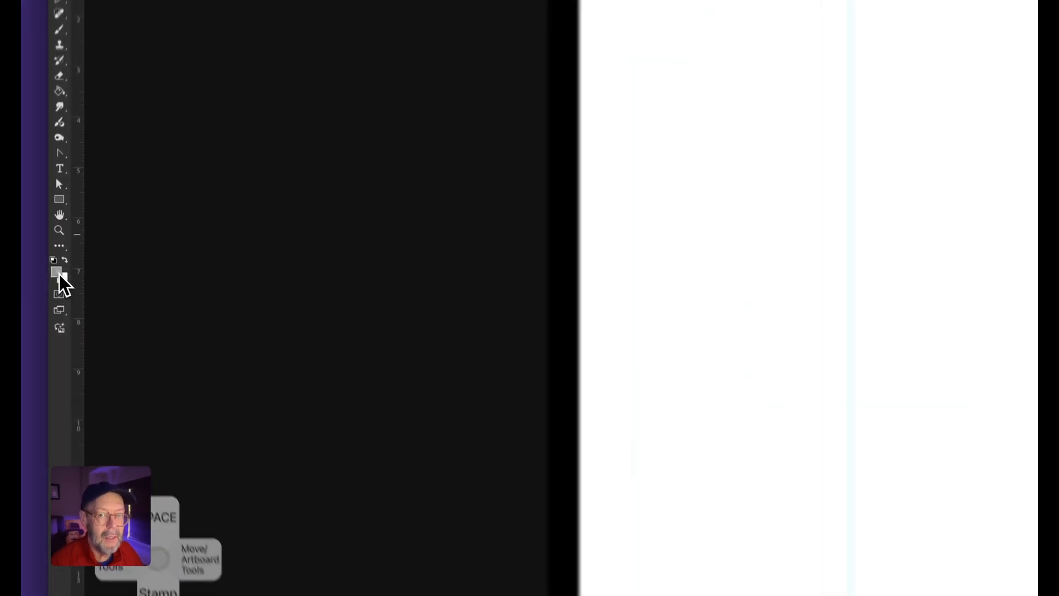
- Set the foreground colour to a 50% black grey and fill the mask's white interior with the Paint Bucket
{"action": "left_click", "coordinate": [58, 273]}
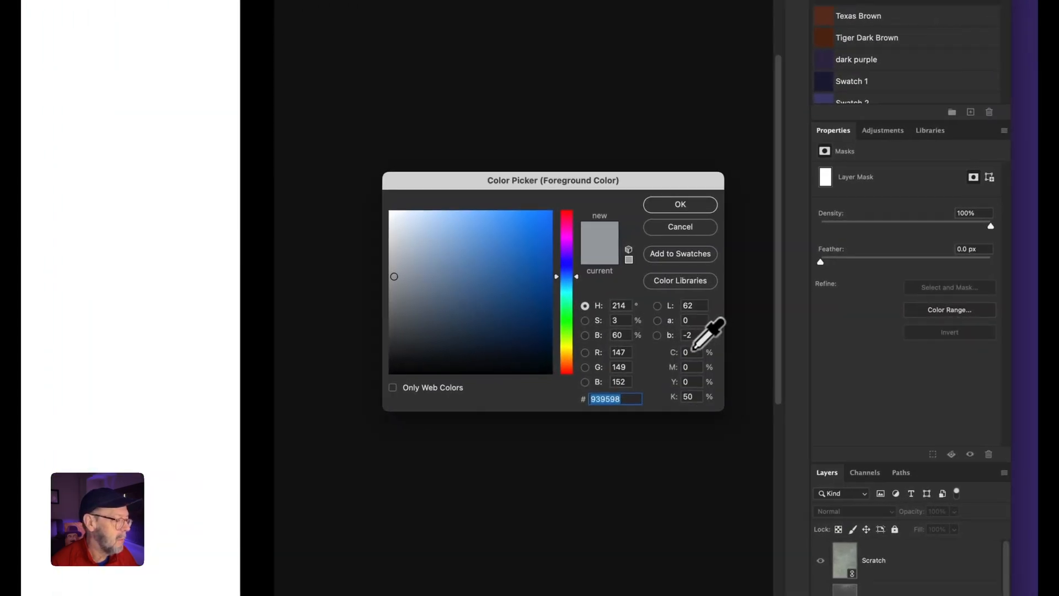
{"action": "left_click", "coordinate": [690, 396]}
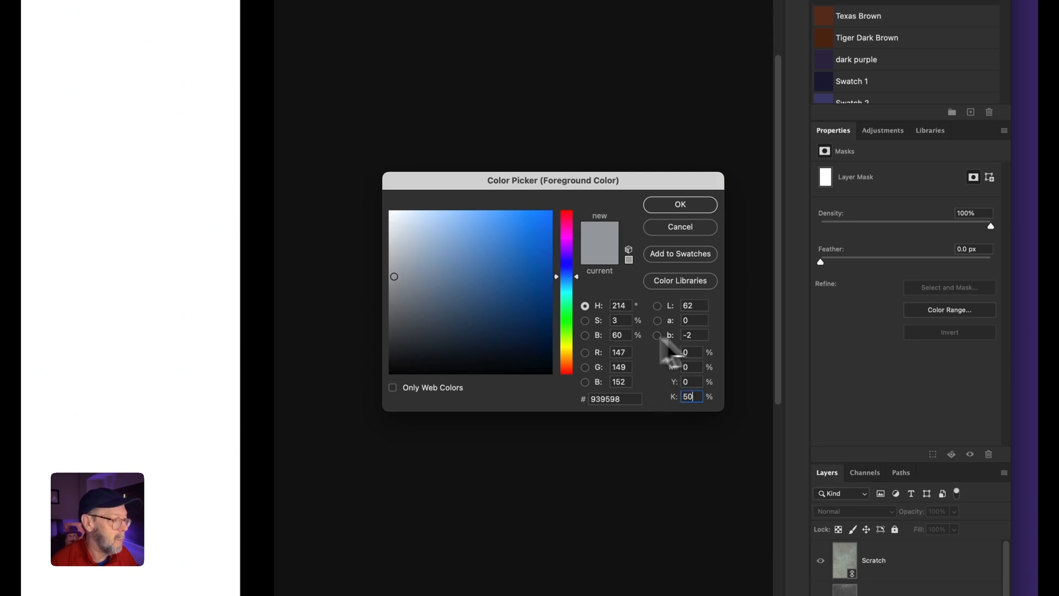
{"action": "left_click", "coordinate": [695, 206]}
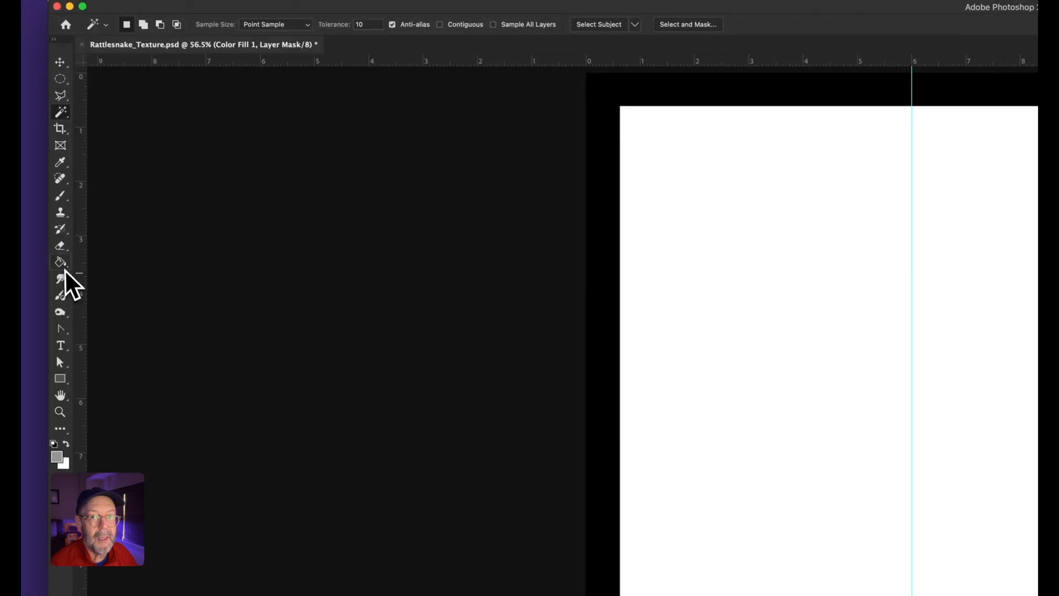
{"action": "left_click", "coordinate": [67, 273]}
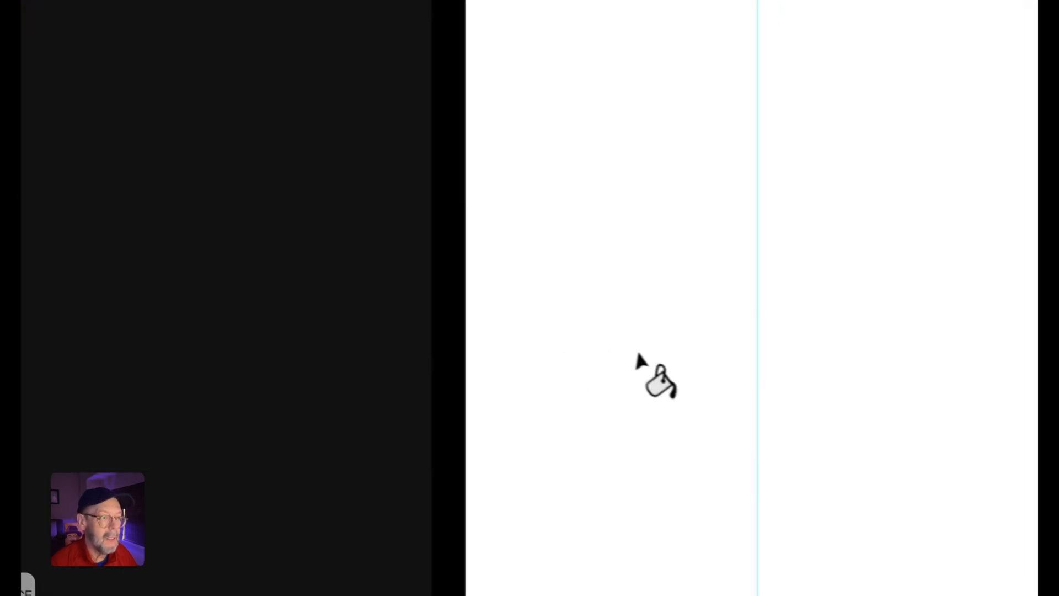
{"action": "left_click", "coordinate": [669, 339]}
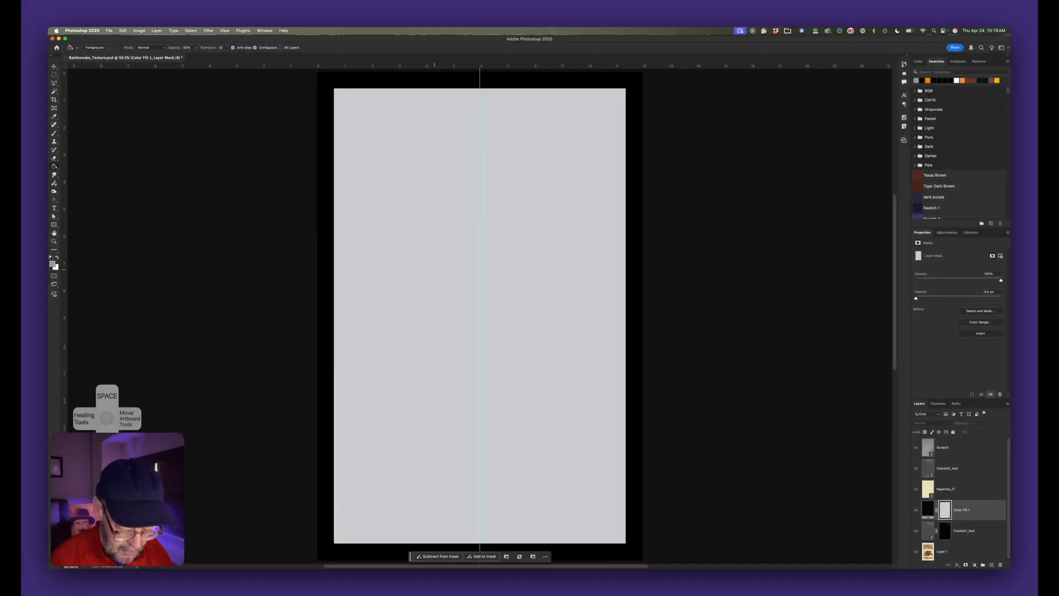
- Draw a tall elliptical selection centred on the vertical guide, nearly filling the mask's grey area, and adjust its position
{"action": "key", "text": "v"}
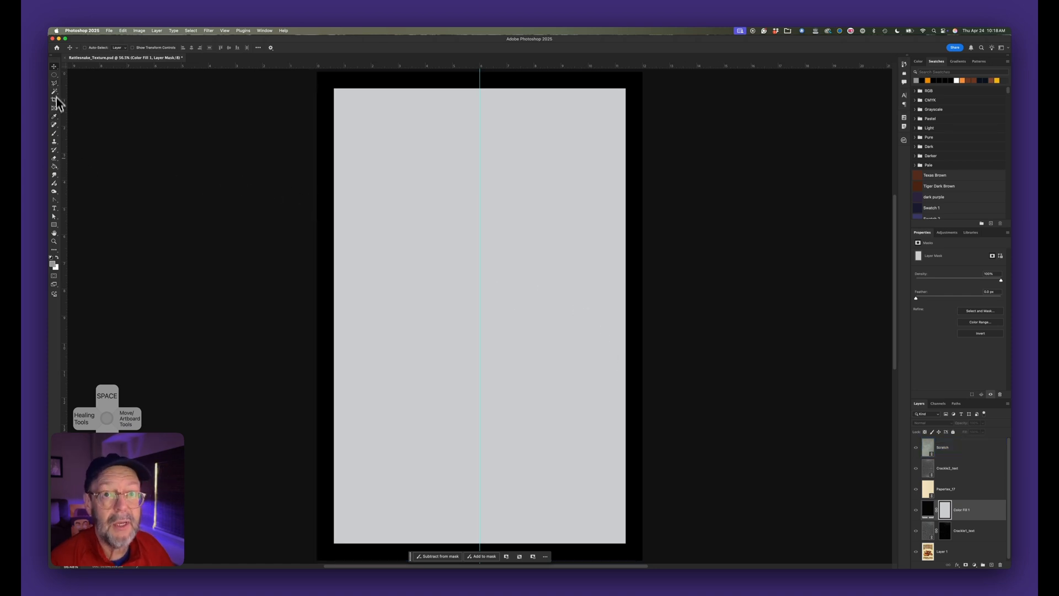
{"action": "left_click", "coordinate": [54, 75]}
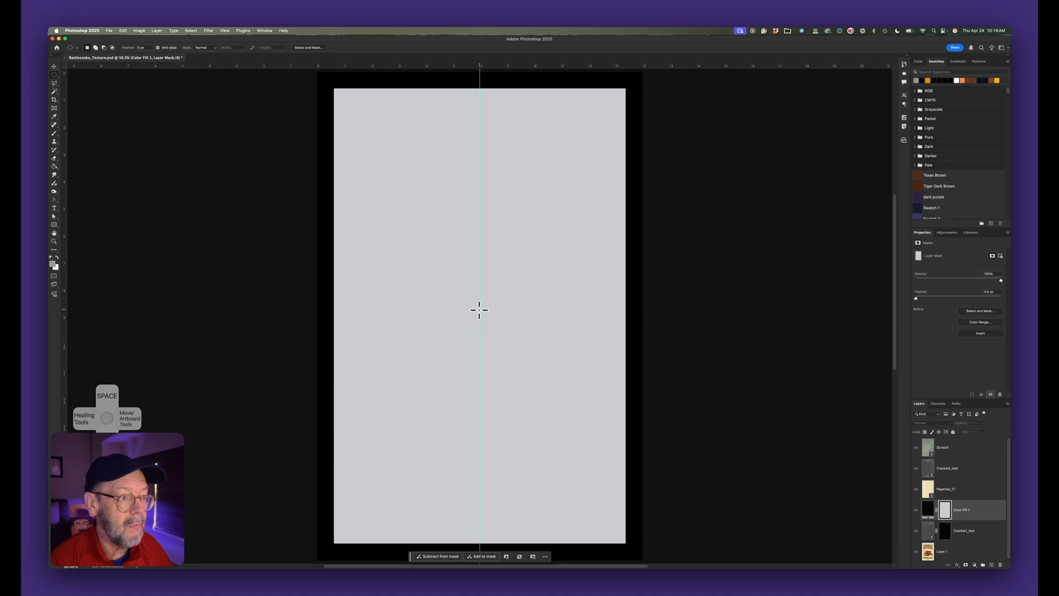
{"action": "left_click_drag", "start_coordinate": [541, 275], "coordinate": [598, 414]}
{"action": "key", "text": "super+z"}
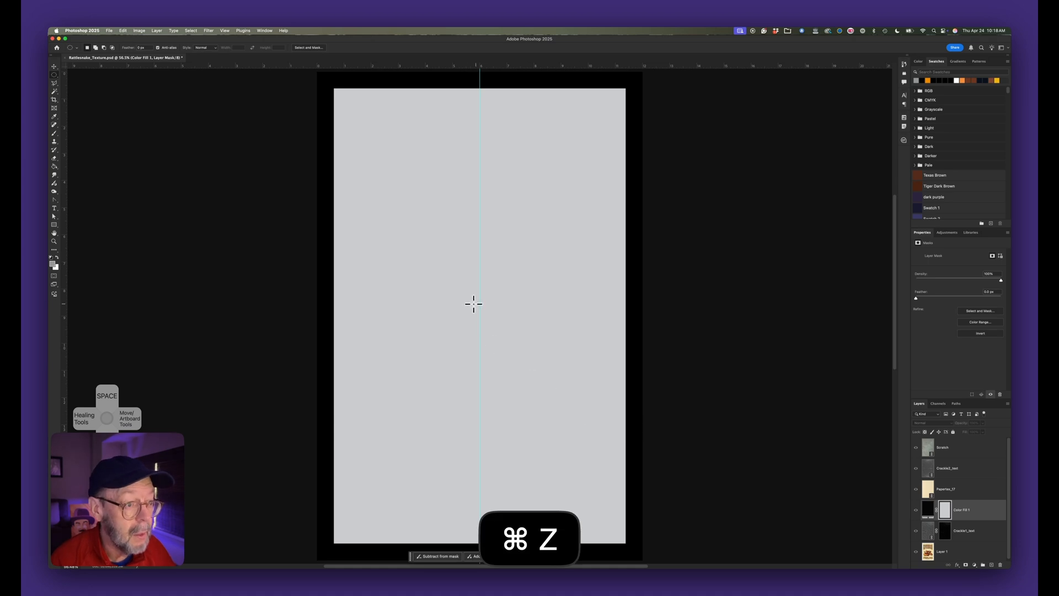
{"action": "left_click_drag", "start_coordinate": [480, 304], "coordinate": [611, 518]}
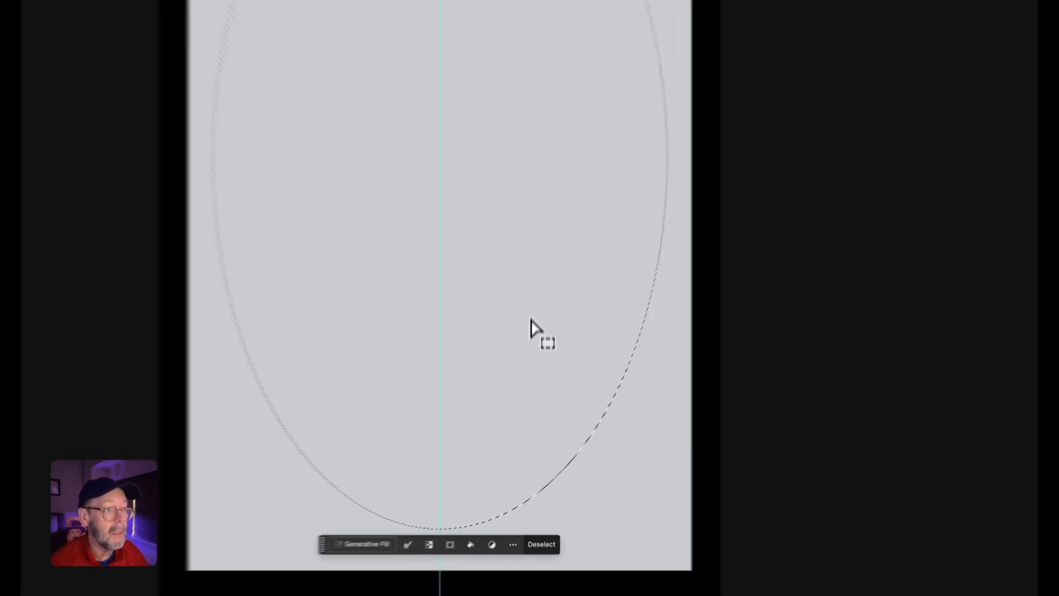
{"action": "left_click_drag", "start_coordinate": [533, 400], "coordinate": [532, 408]}
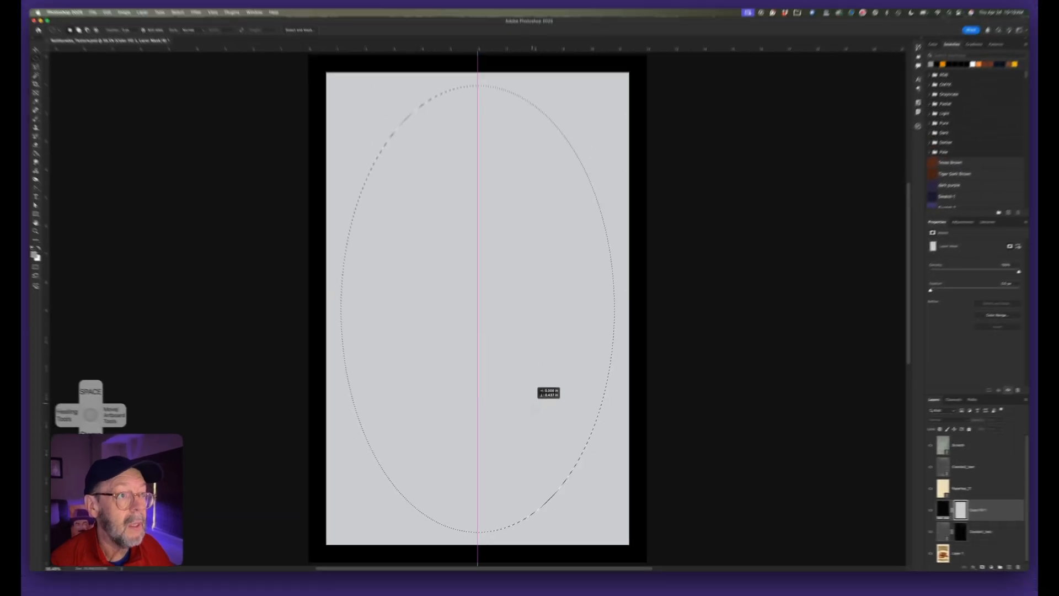
{"action": "left_click_drag", "start_coordinate": [532, 407], "coordinate": [533, 413]}
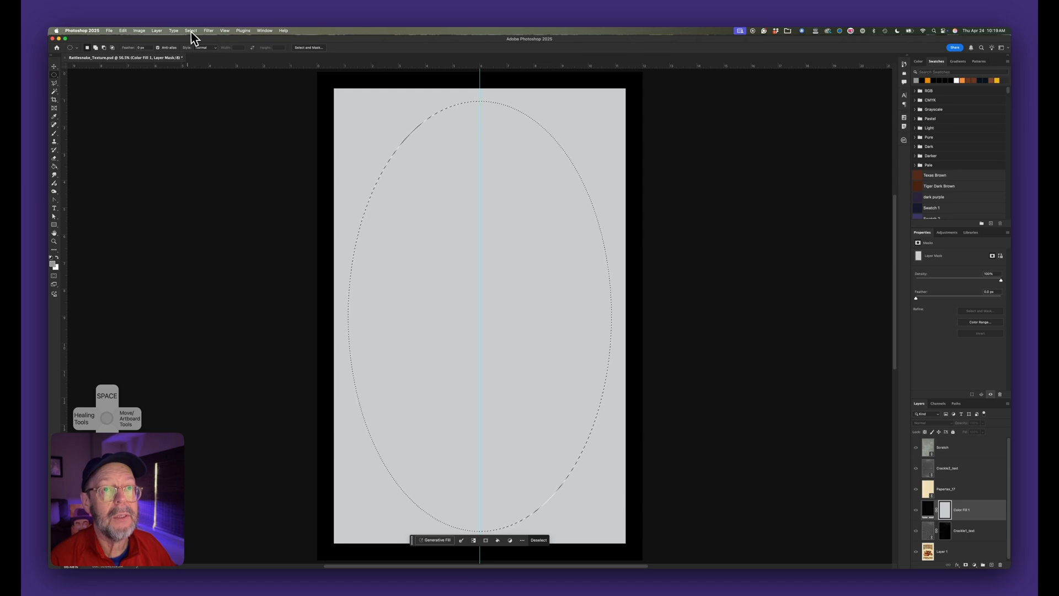
- Feather the elliptical selection on the mask by 200 pixels
{"action": "left_click", "coordinate": [208, 31]}
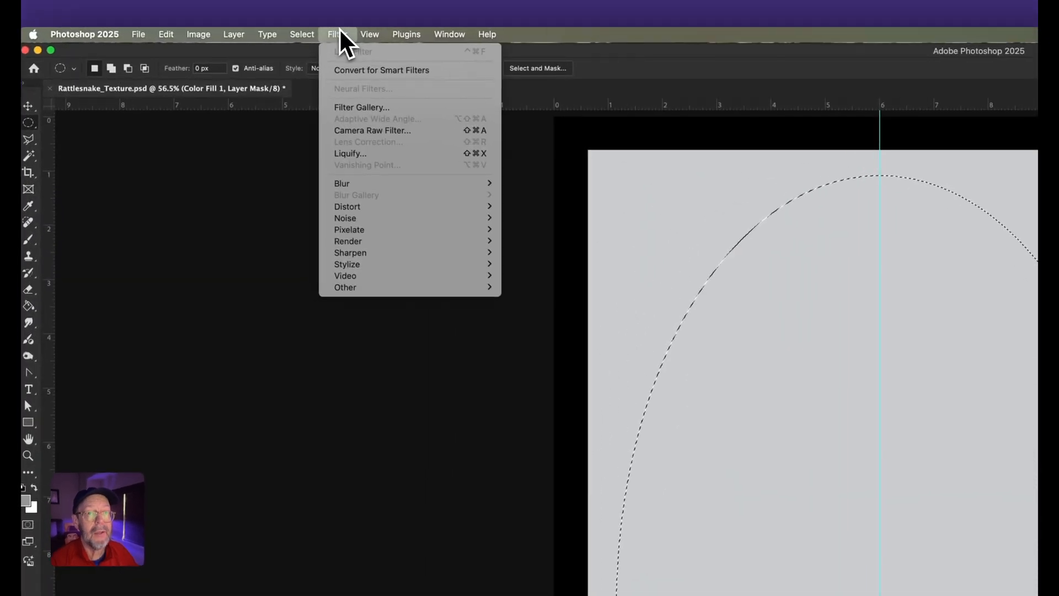
{"action": "mouse_move", "coordinate": [319, 38]}
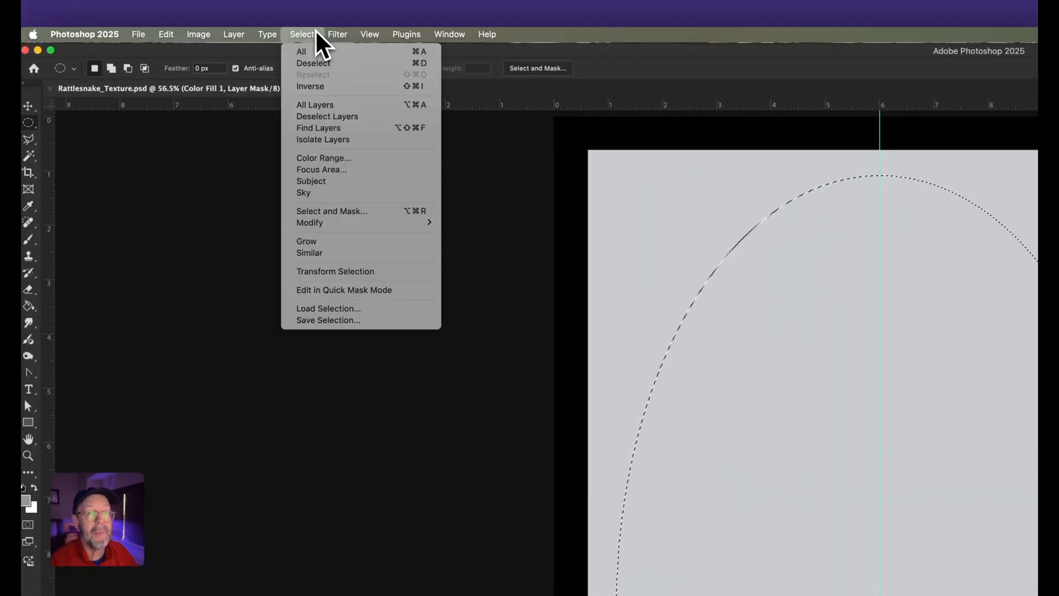
{"action": "mouse_move", "coordinate": [386, 239]}
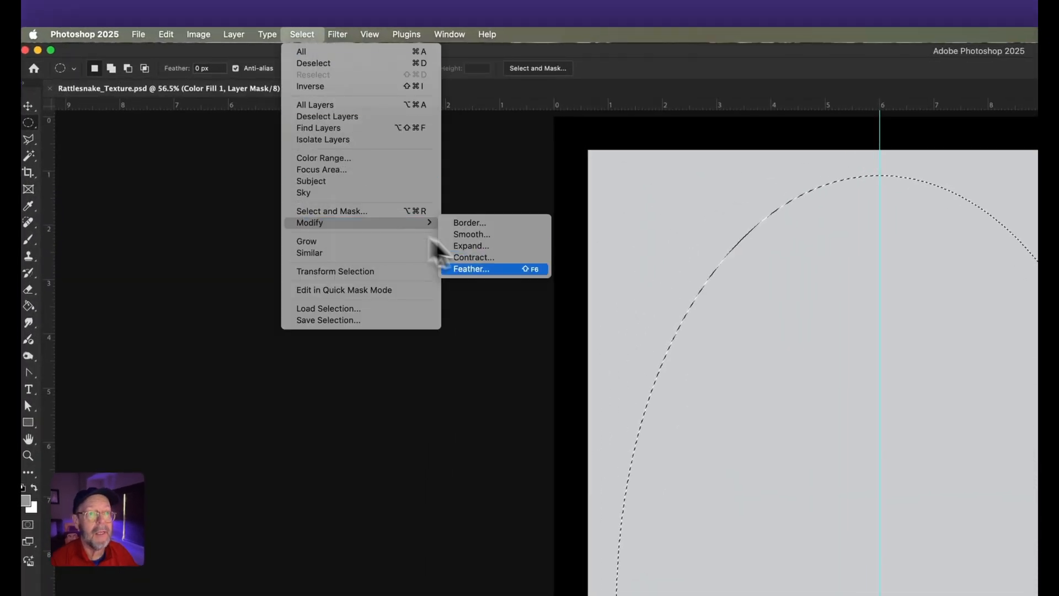
{"action": "left_click", "coordinate": [509, 269]}
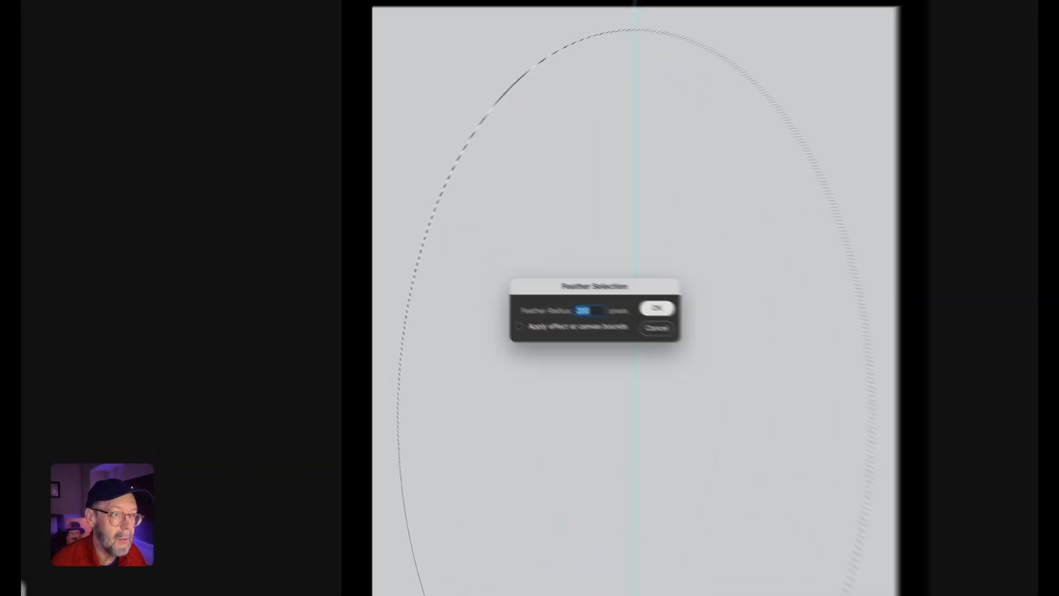
{"action": "left_click", "coordinate": [493, 256]}
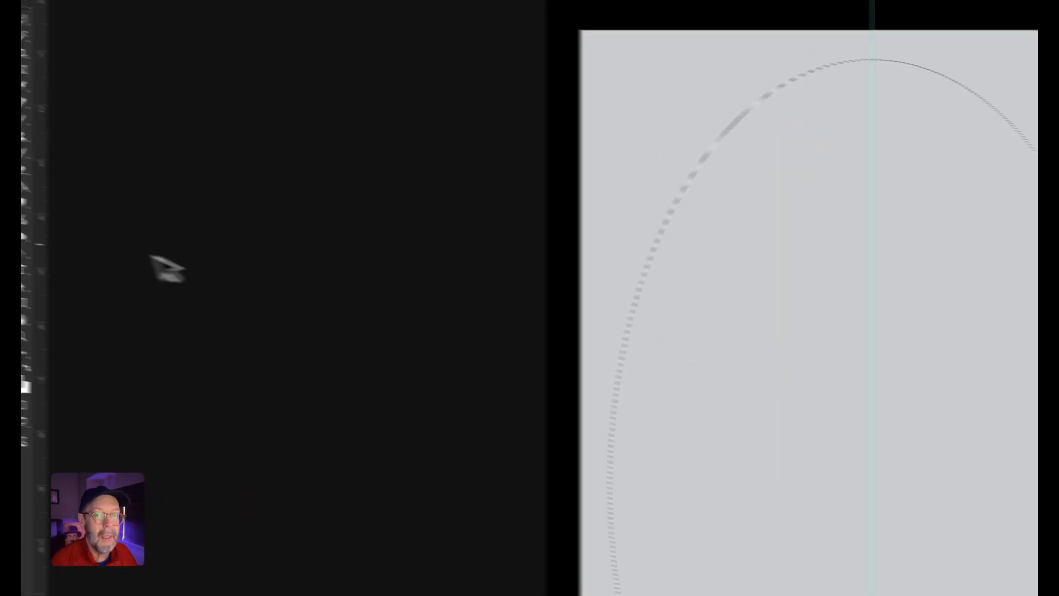
- Make black the foreground colour, and try and undo a 50% opacity Paint Bucket fill of the feathered ellipse on the mask
{"action": "left_click", "coordinate": [64, 202]}
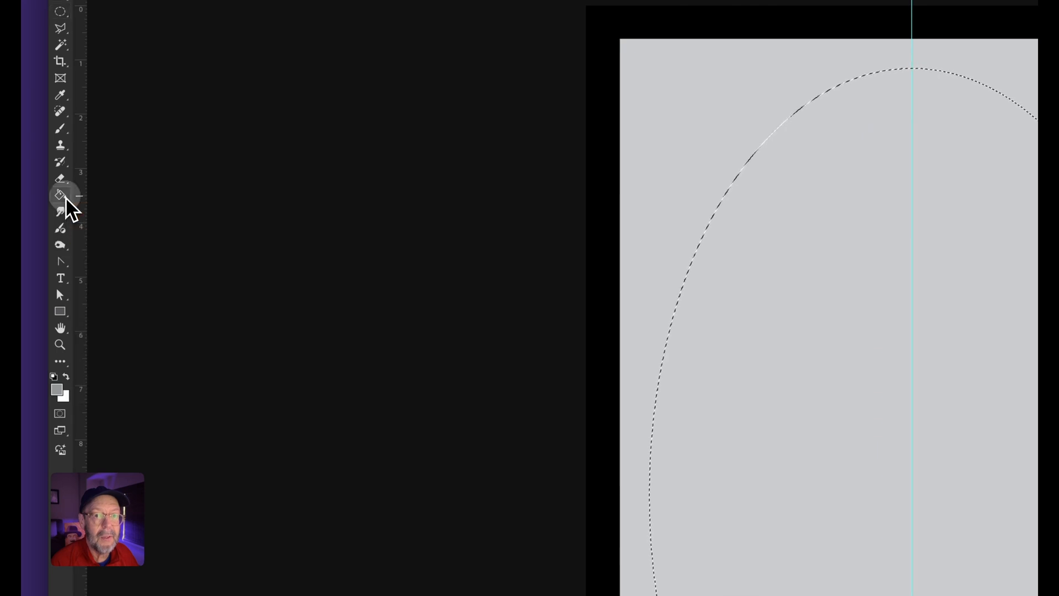
{"action": "left_click", "coordinate": [55, 377]}
{"action": "left_click", "coordinate": [66, 376]}
{"action": "left_click", "coordinate": [67, 377]}
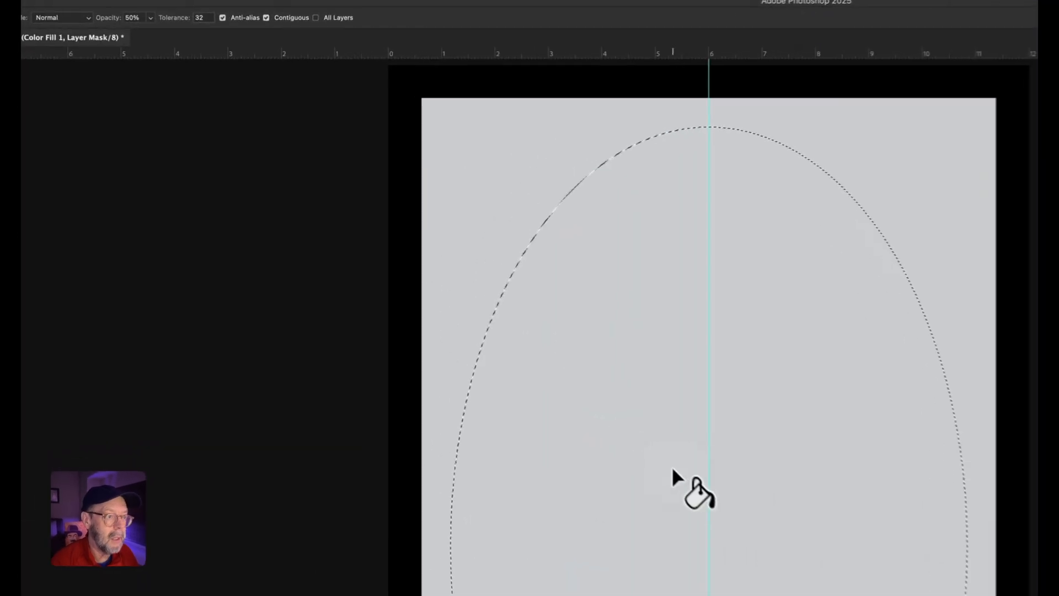
{"action": "left_click", "coordinate": [462, 276]}
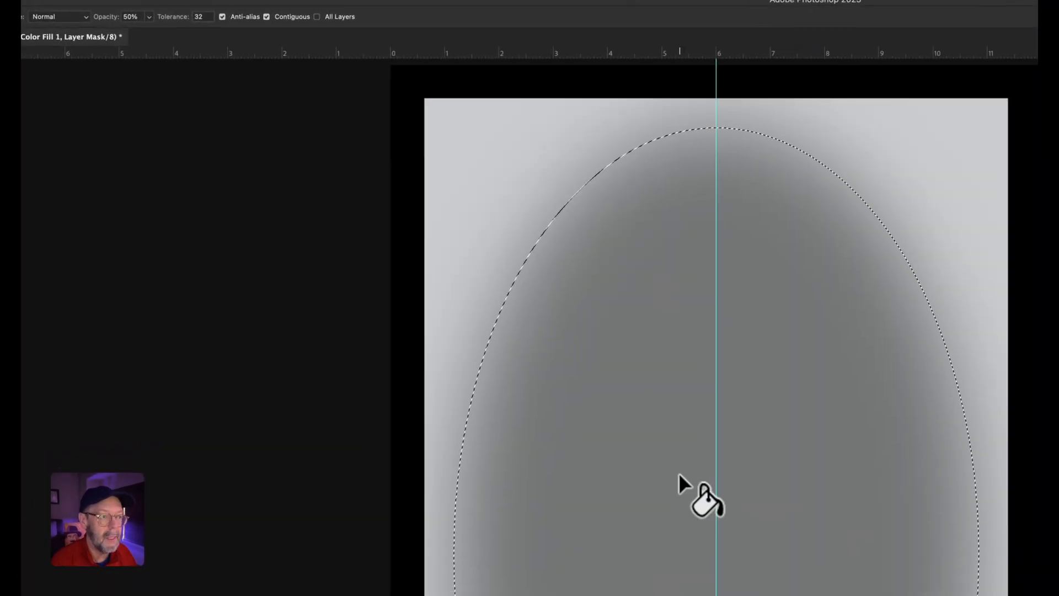
{"action": "key", "text": "super+z"}
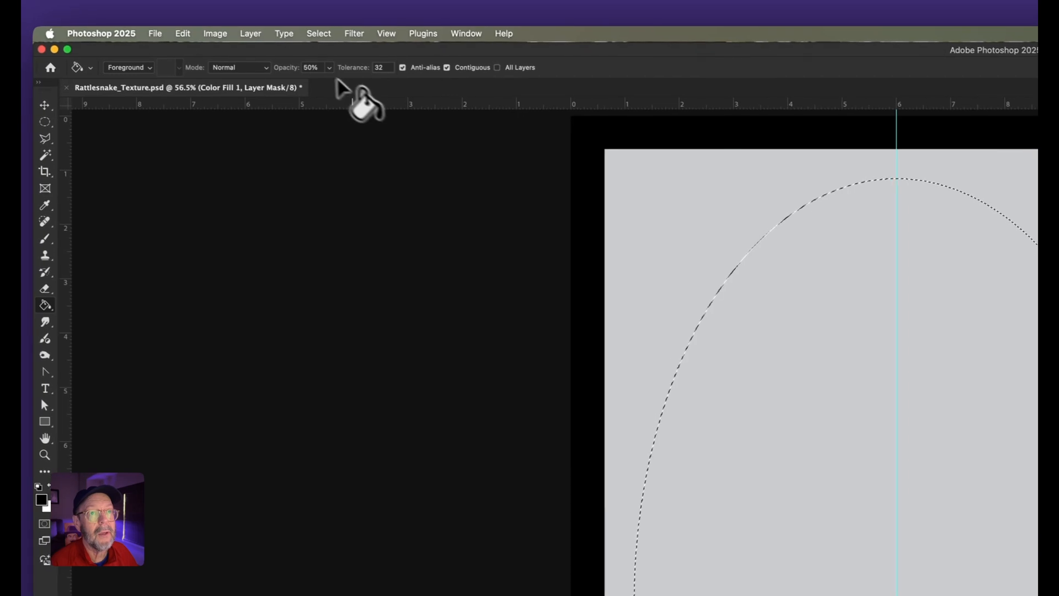
- Set the Paint Bucket opacity to 100%, fill the feathered ellipse on the mask with black, and deselect
{"action": "left_click", "coordinate": [158, 19]}
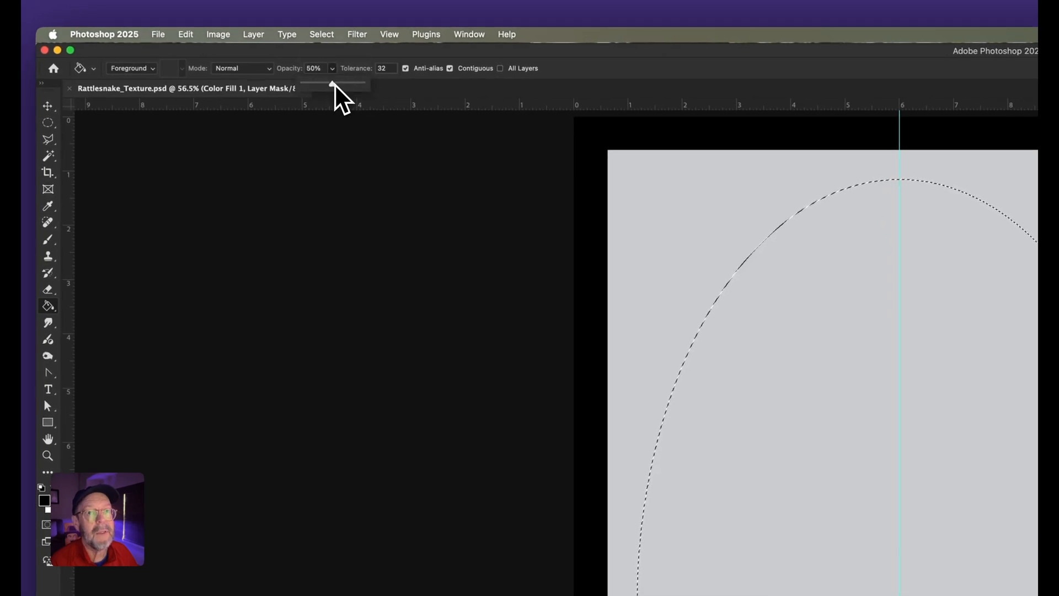
{"action": "left_click_drag", "start_coordinate": [333, 85], "coordinate": [402, 94]}
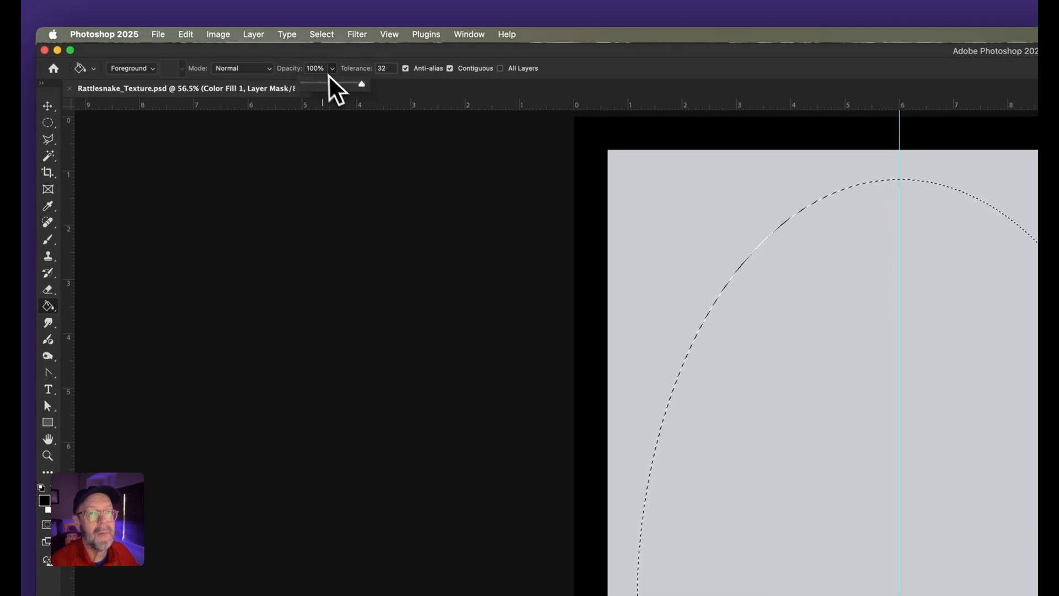
{"action": "left_click", "coordinate": [585, 72]}
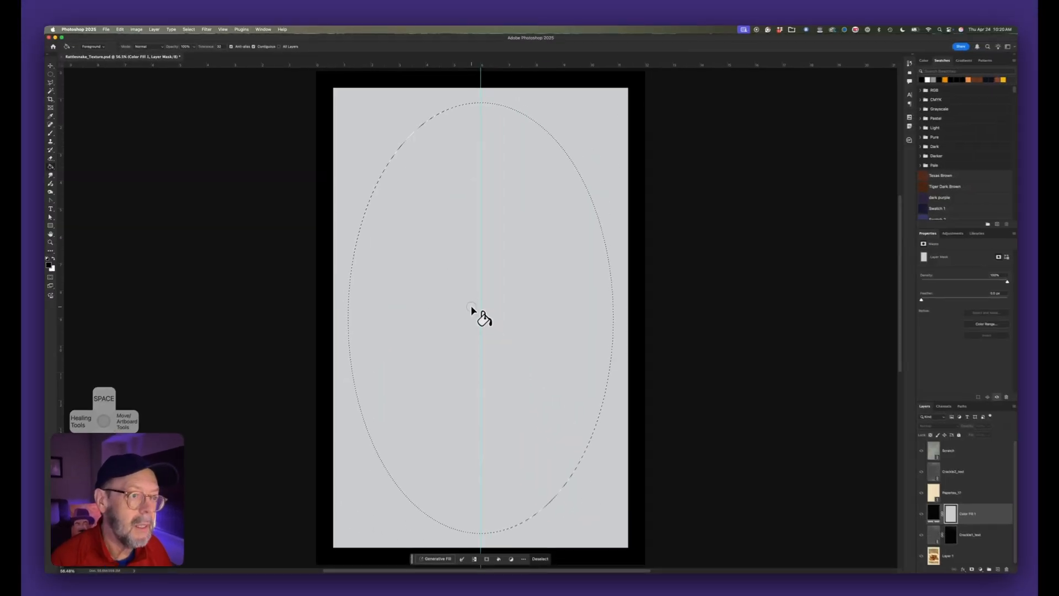
{"action": "left_click", "coordinate": [881, 584]}
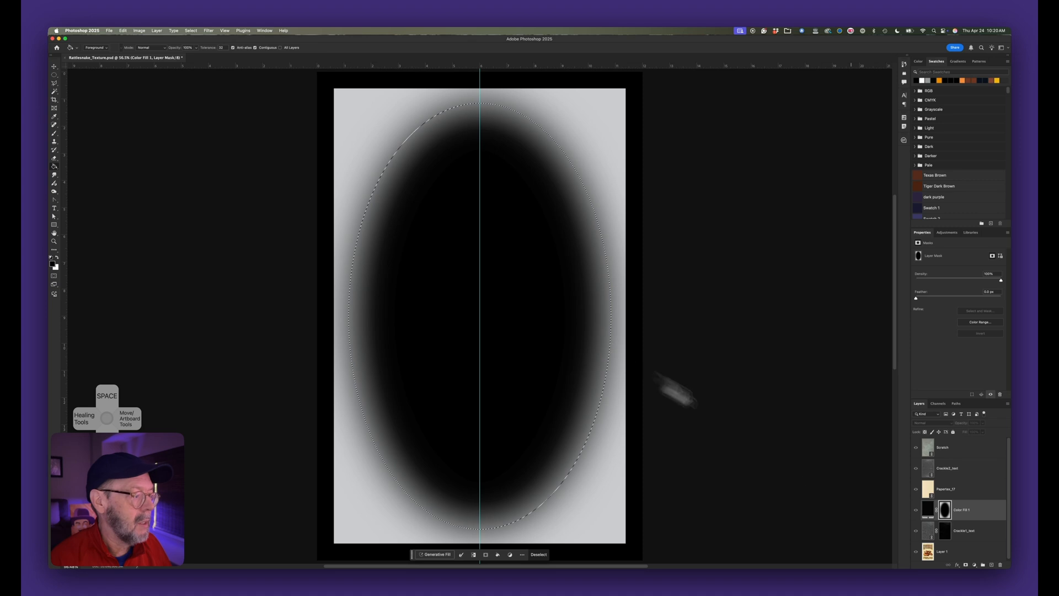
{"action": "key", "text": "super+d"}
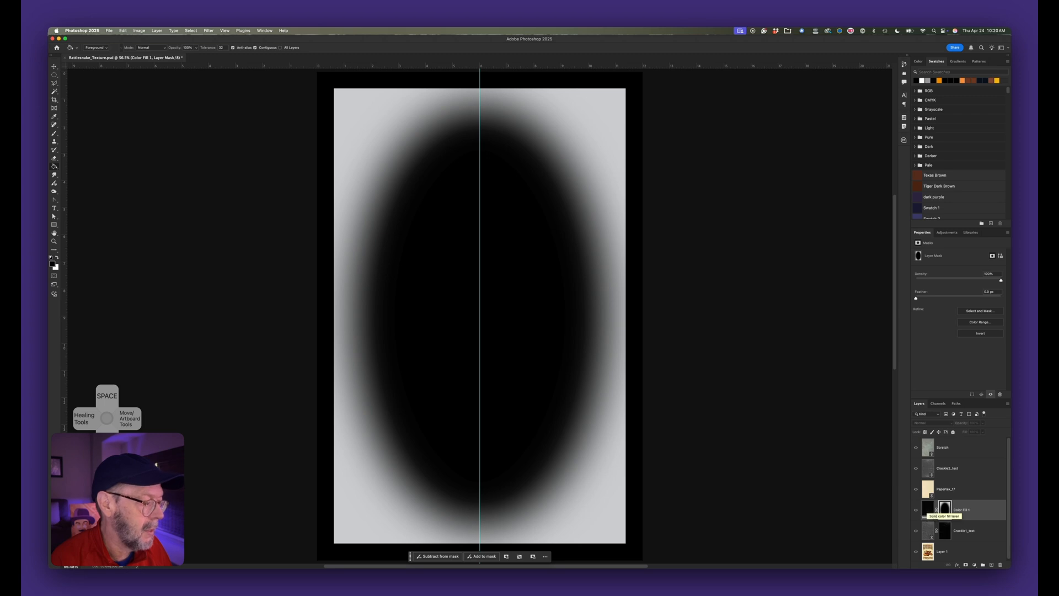
- Return from the mask view to the poster, and set the Color Fill 1 layer to Darken mode at about 19% opacity
{"action": "left_click", "coordinate": [928, 508]}
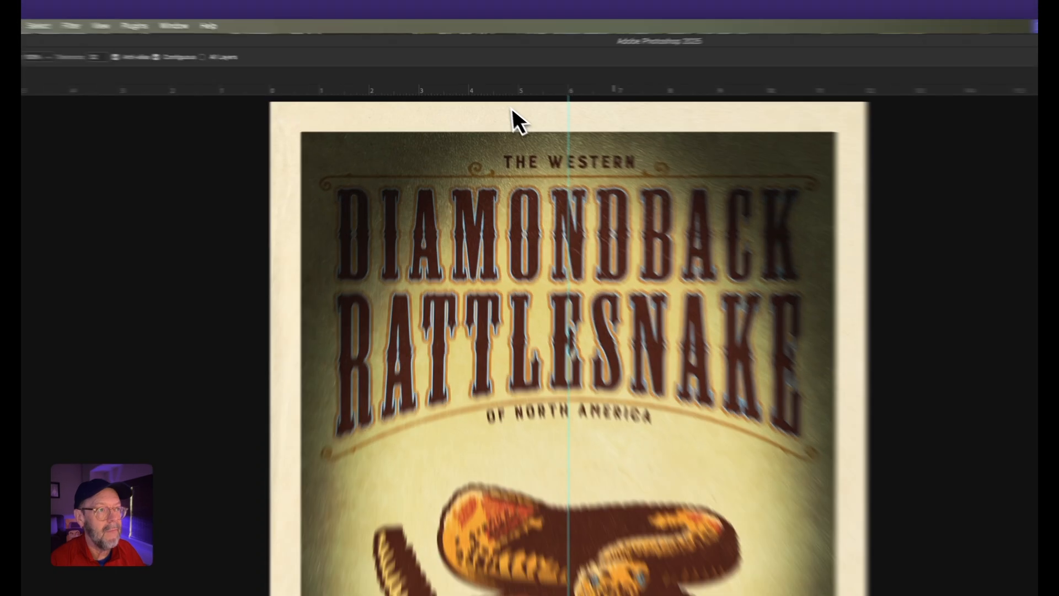
{"action": "key", "text": "space"}
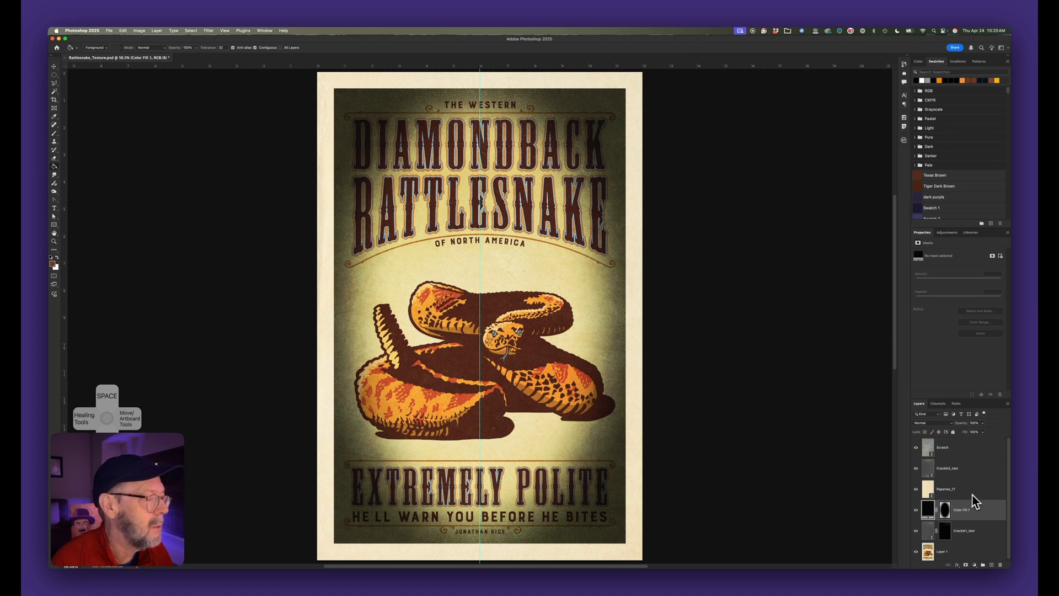
{"action": "scroll", "coordinate": [952, 504], "scroll_direction": "down", "scroll_amount": 1}
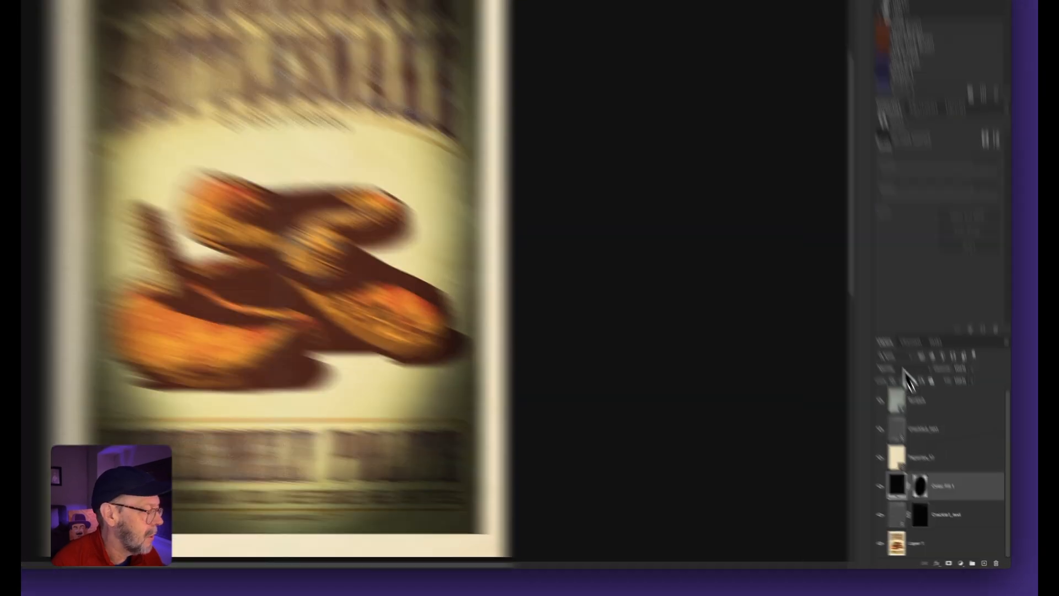
{"action": "left_click", "coordinate": [931, 422]}
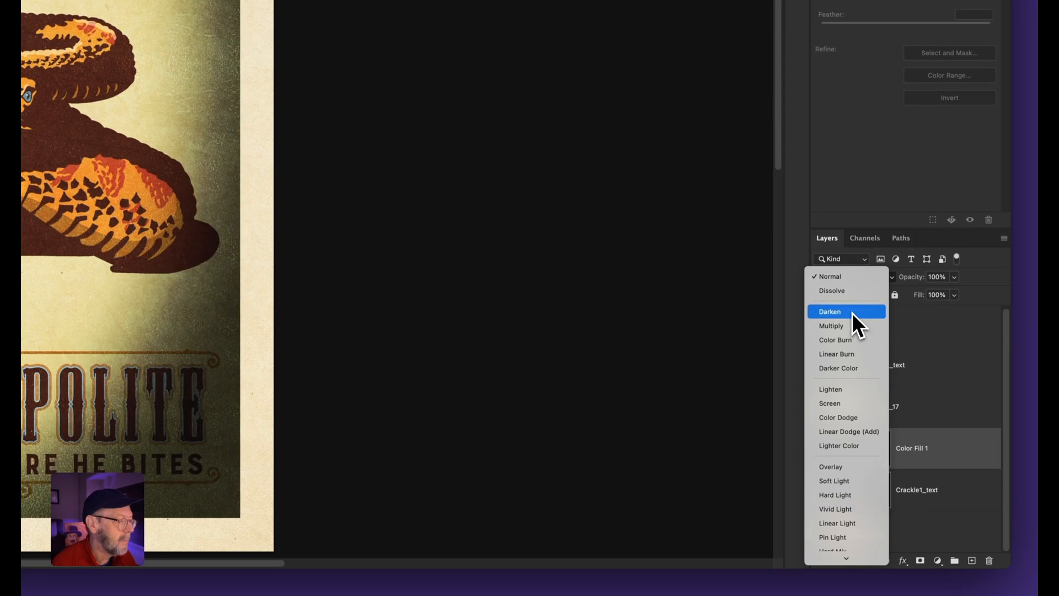
{"action": "left_click", "coordinate": [853, 313]}
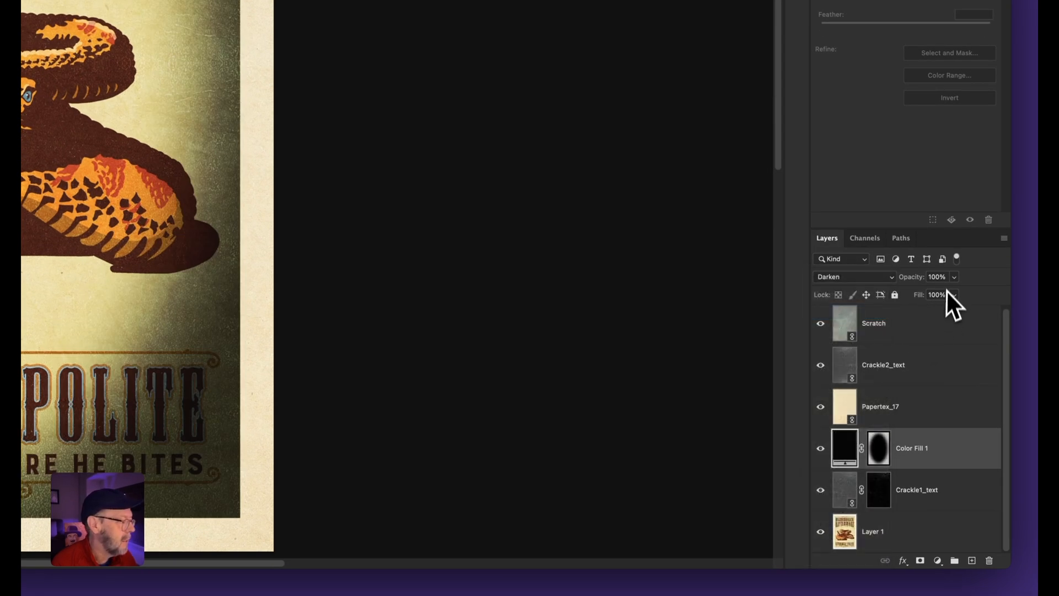
{"action": "left_click", "coordinate": [954, 277]}
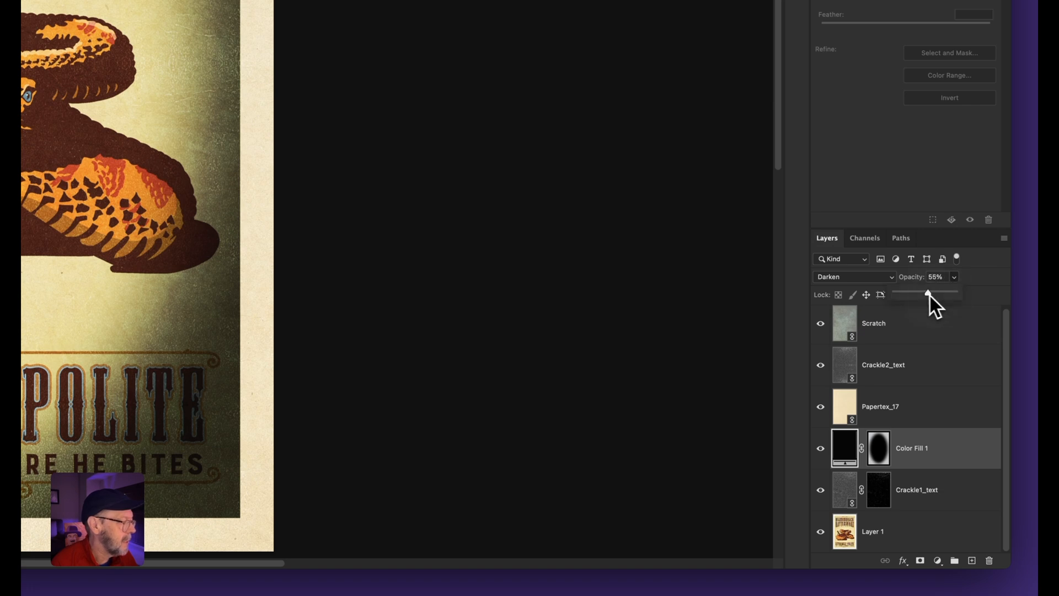
{"action": "left_click_drag", "start_coordinate": [904, 296], "coordinate": [908, 296]}
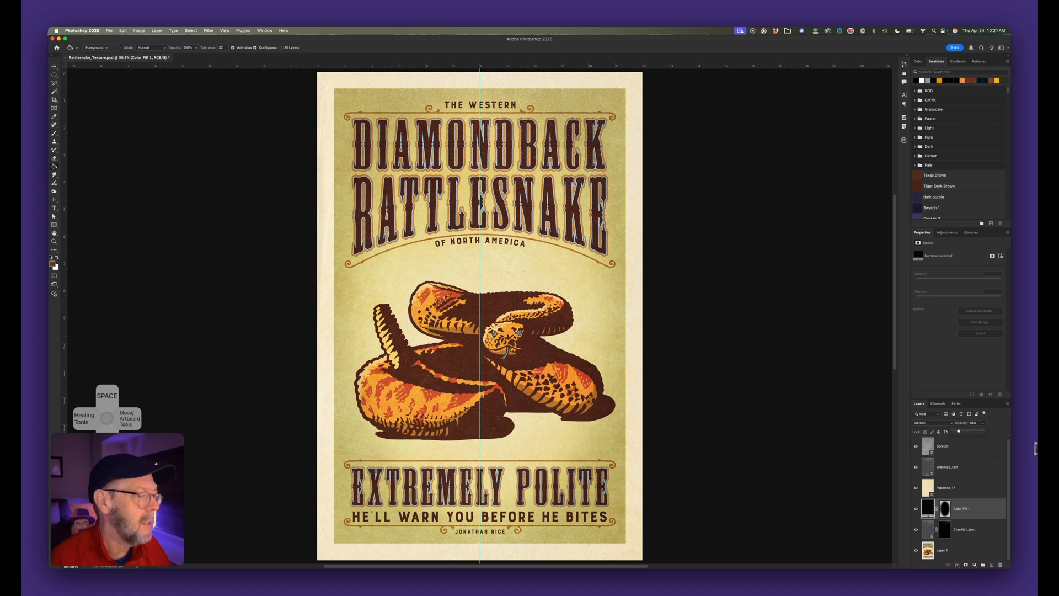
- Compare the poster with the Color Fill 1 vignette hidden and shown
{"action": "left_click", "coordinate": [917, 509]}
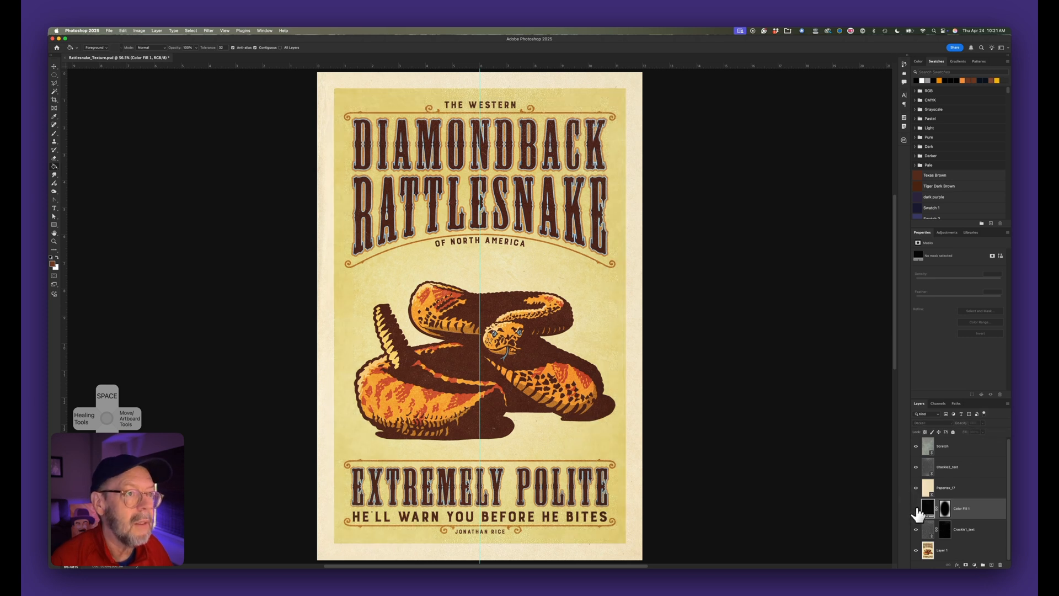
{"action": "left_click", "coordinate": [916, 509]}
{"action": "left_click", "coordinate": [916, 509]}
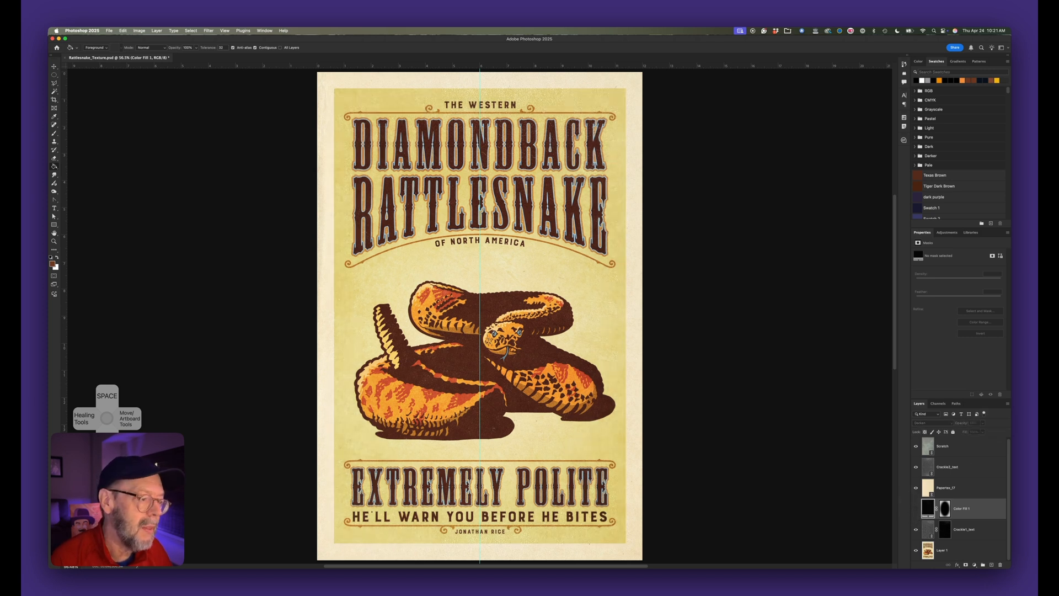
{"action": "left_click", "coordinate": [916, 509]}
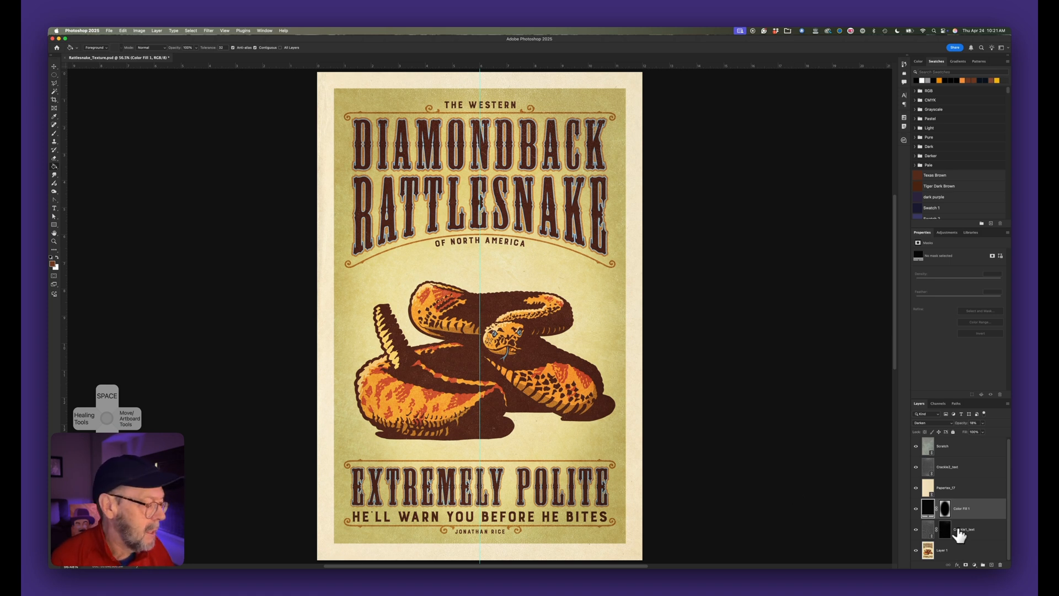
- Create a new layer above Crackle1_text in Overlay mode, filled with the Overlay-neutral 50% gray
{"action": "left_click", "coordinate": [970, 535]}
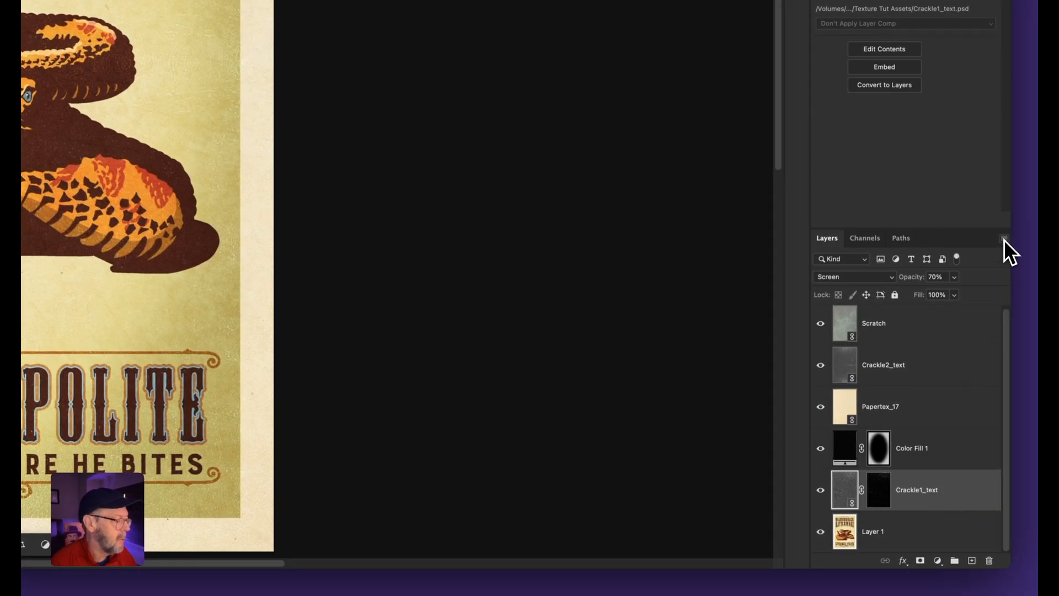
{"action": "left_click", "coordinate": [1004, 239]}
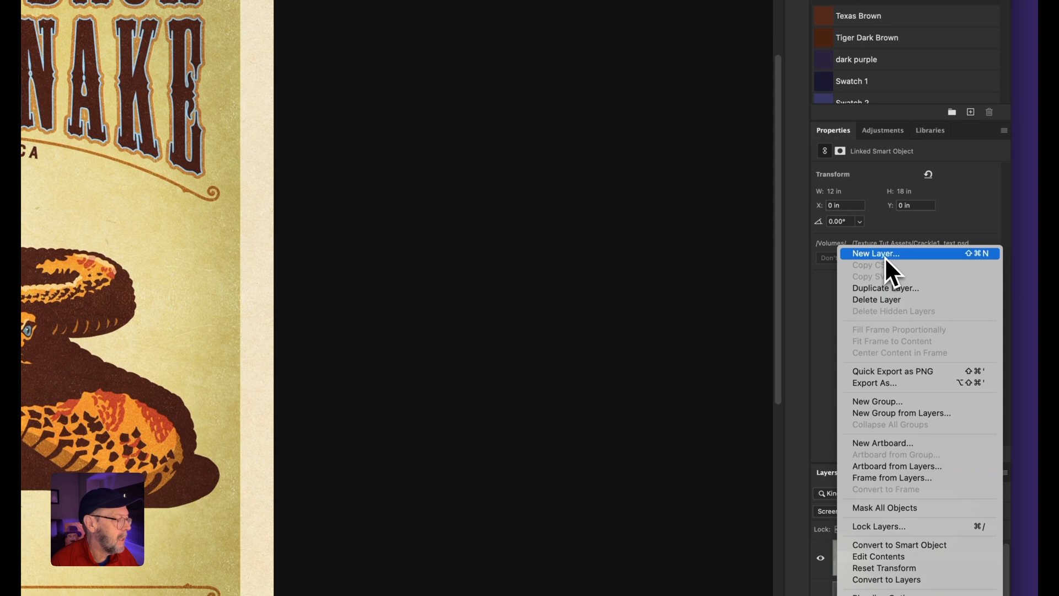
{"action": "left_click", "coordinate": [886, 258]}
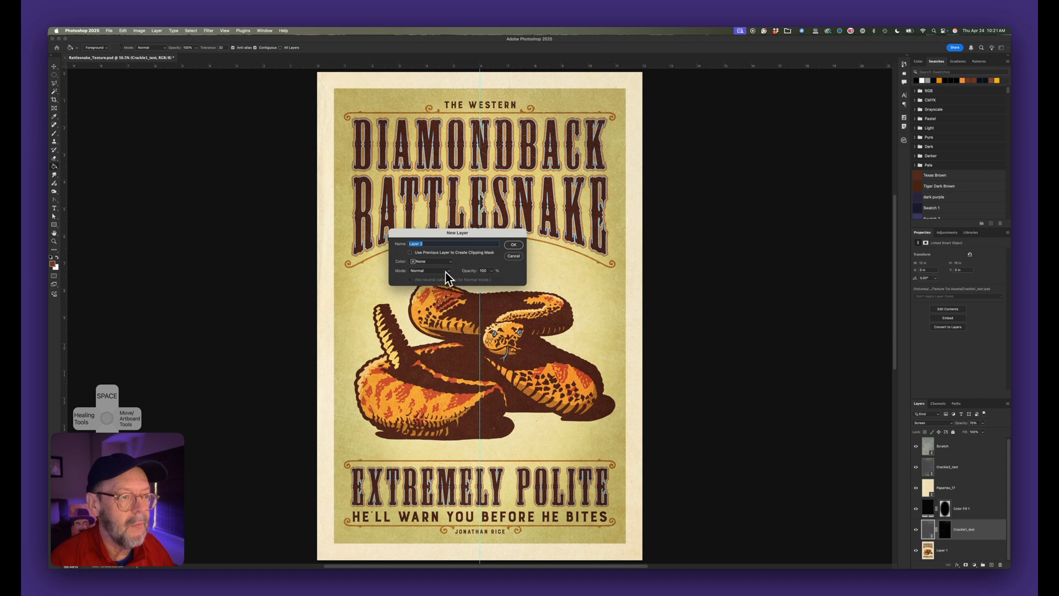
{"action": "left_click", "coordinate": [444, 271]}
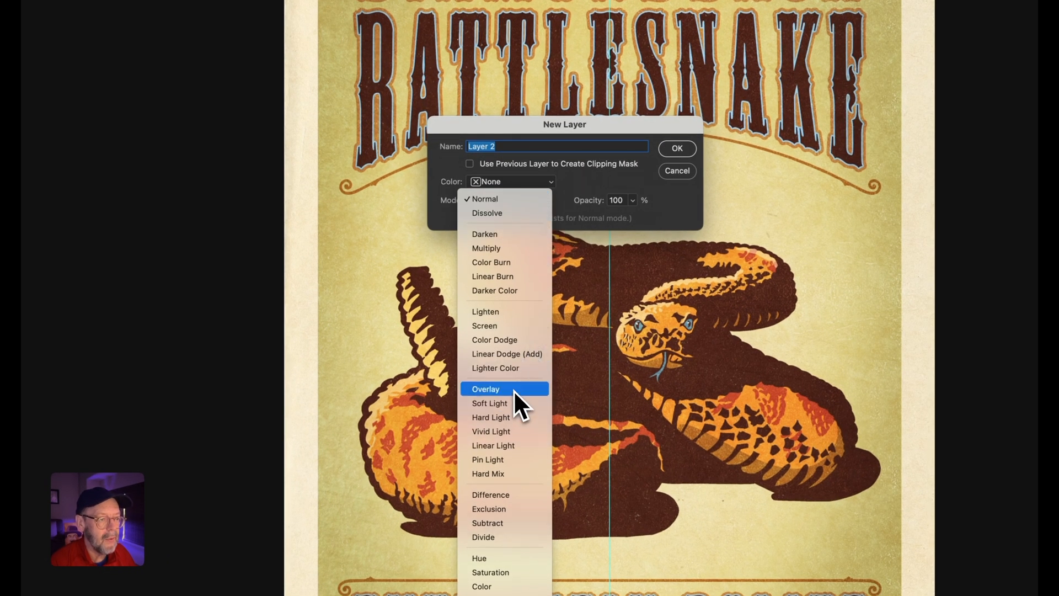
{"action": "left_click", "coordinate": [515, 390]}
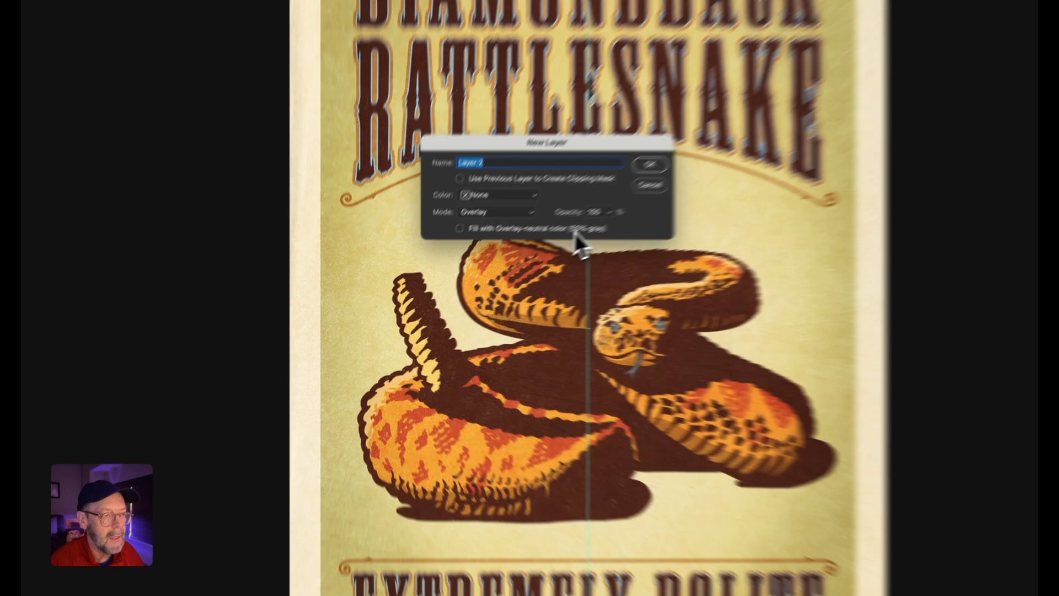
{"action": "key", "text": "space"}
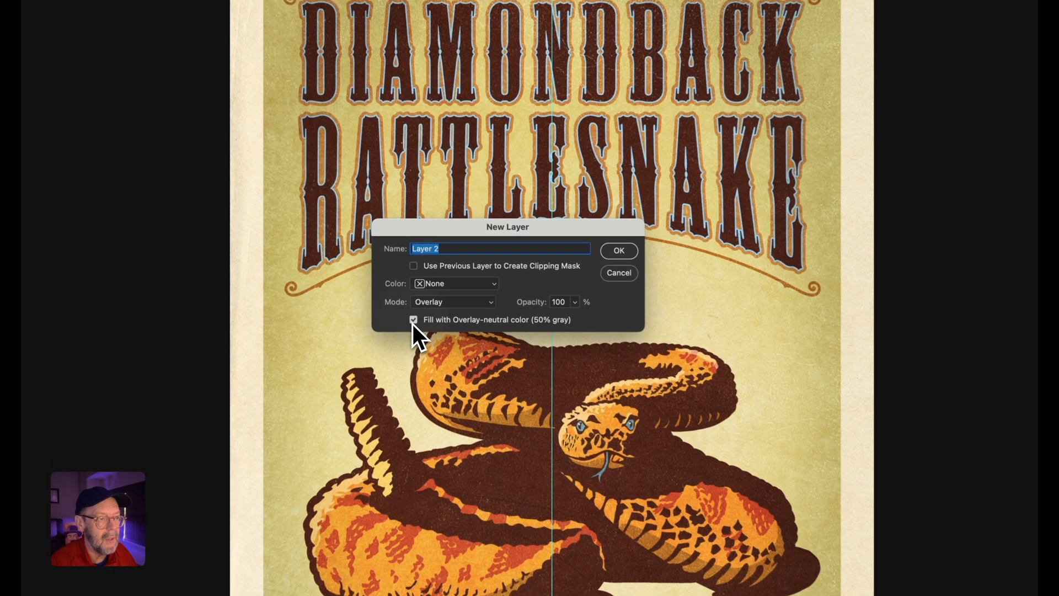
{"action": "left_click", "coordinate": [410, 280]}
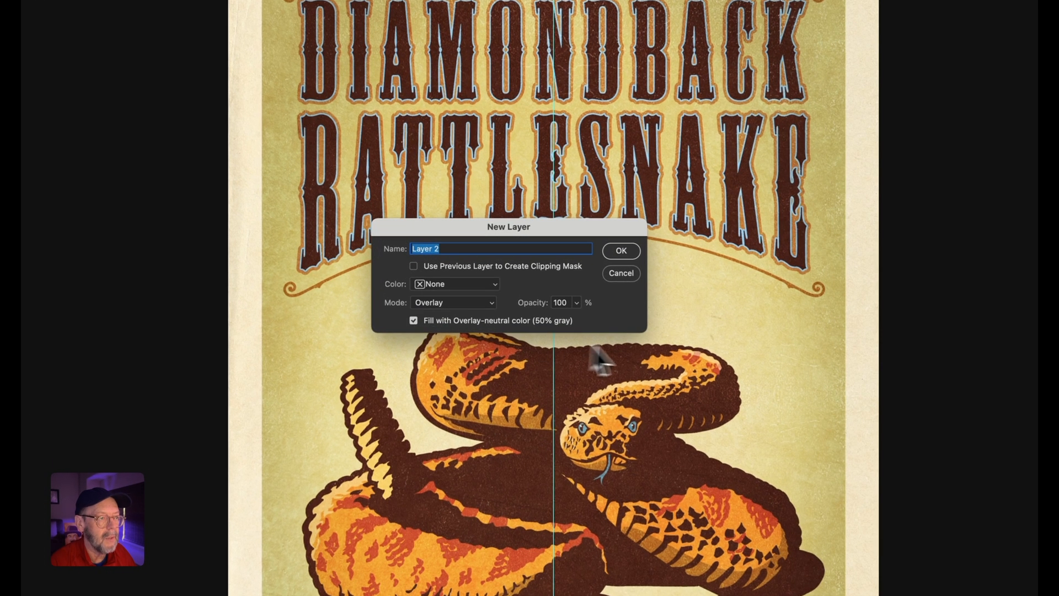
{"action": "left_click", "coordinate": [622, 251]}
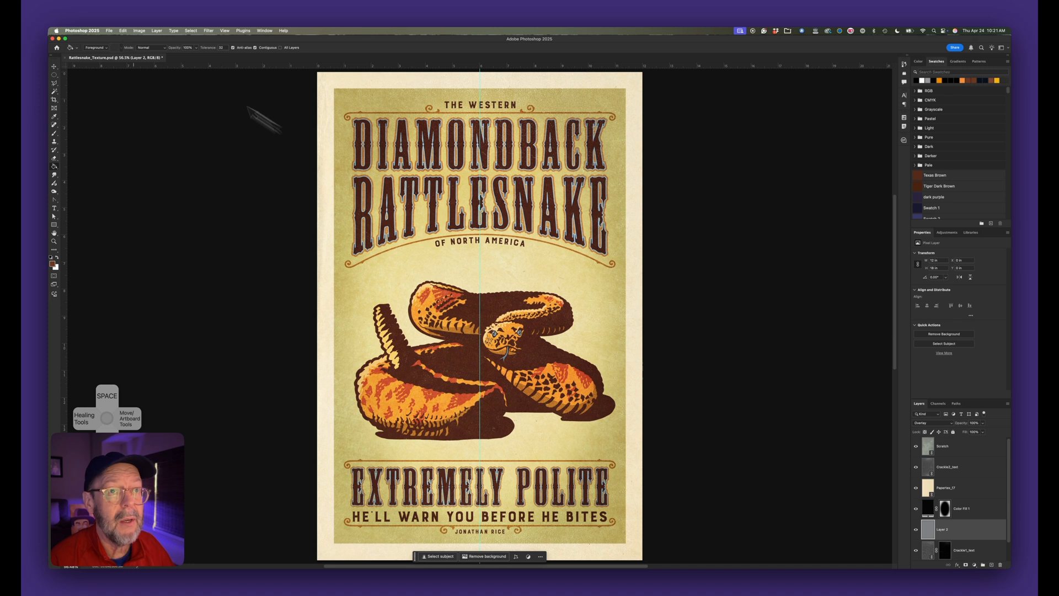
- Apply the Add Noise filter with Gaussian distribution to the gray Overlay layer, and inspect the grain around the snake's head
{"action": "left_click", "coordinate": [208, 30]}
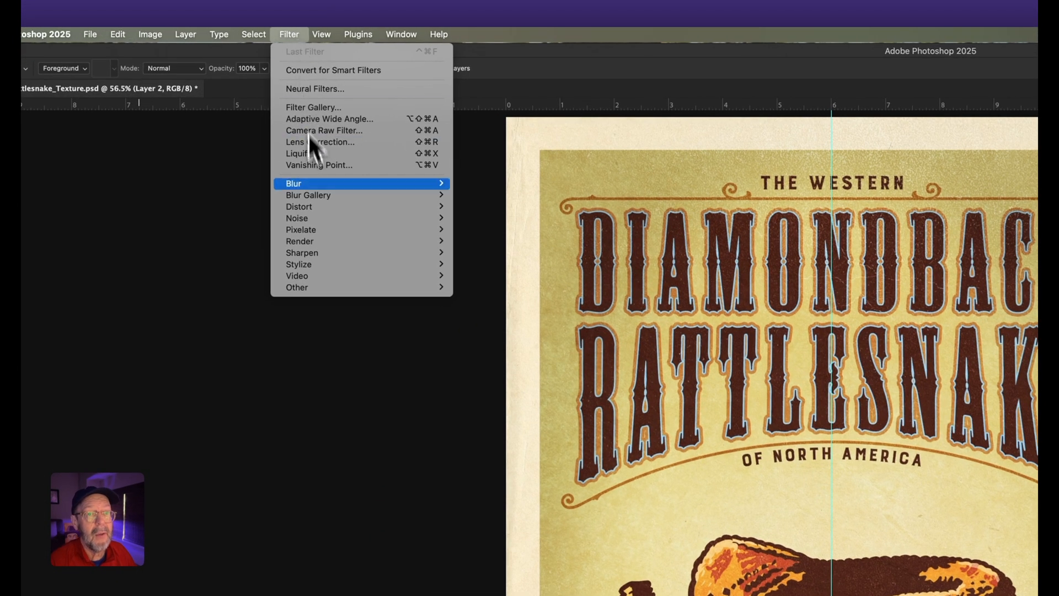
{"action": "mouse_move", "coordinate": [325, 218]}
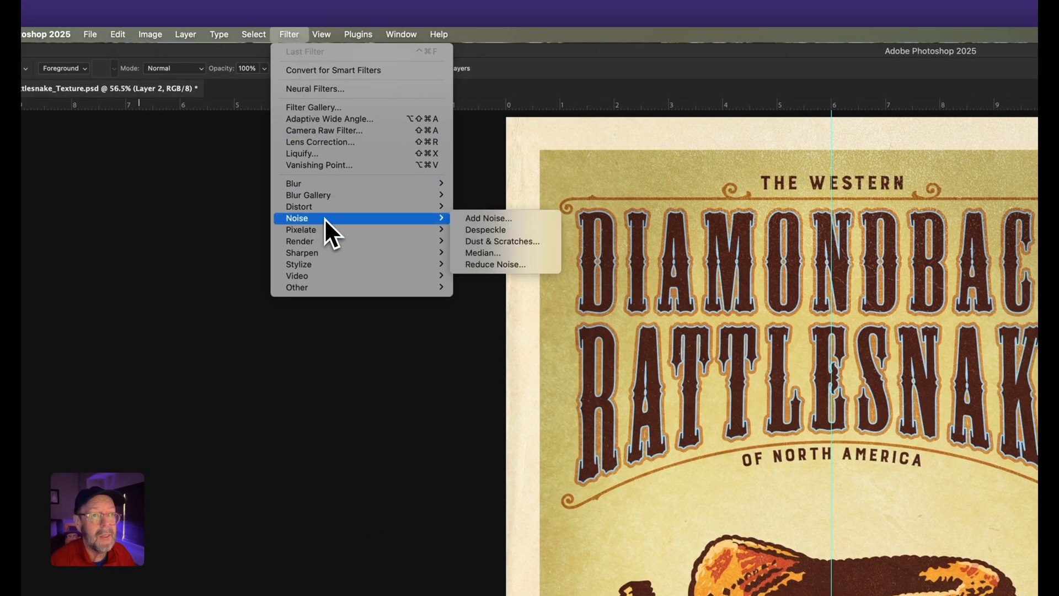
{"action": "left_click", "coordinate": [483, 220]}
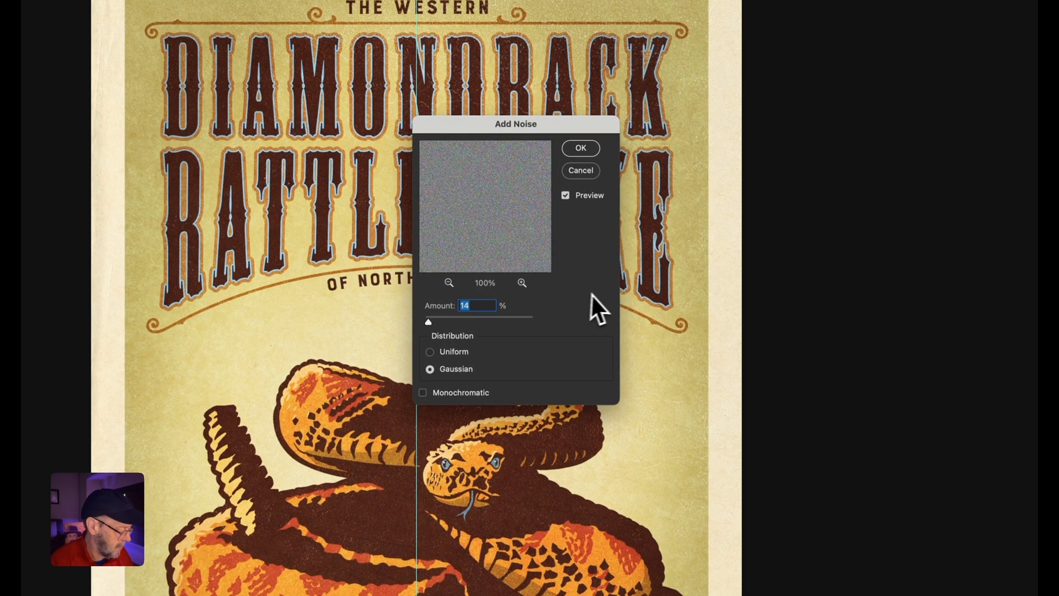
{"action": "type", "text": "12"}
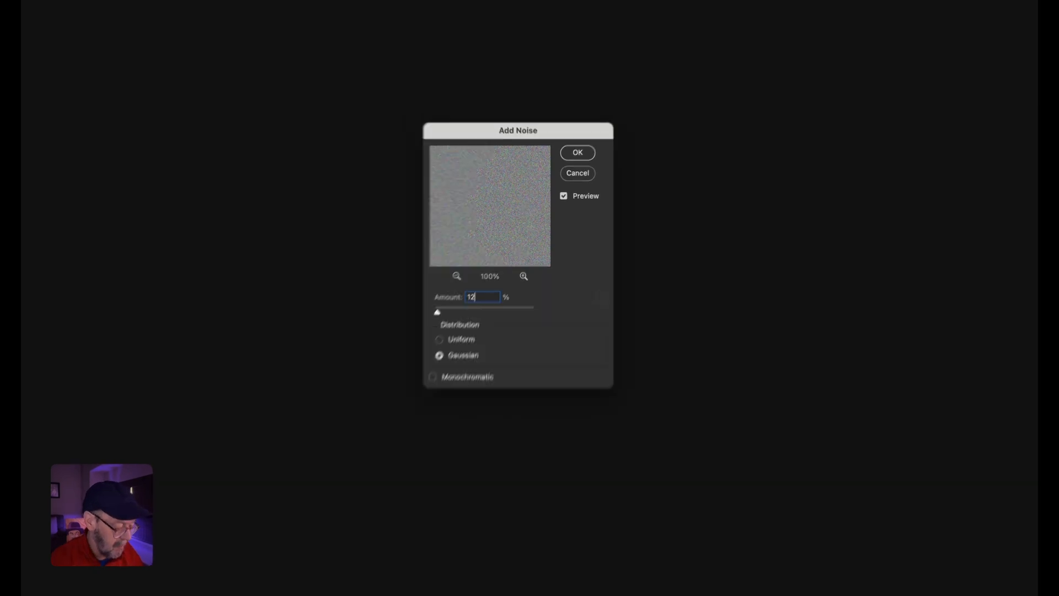
{"action": "key", "text": "BackSpace"}
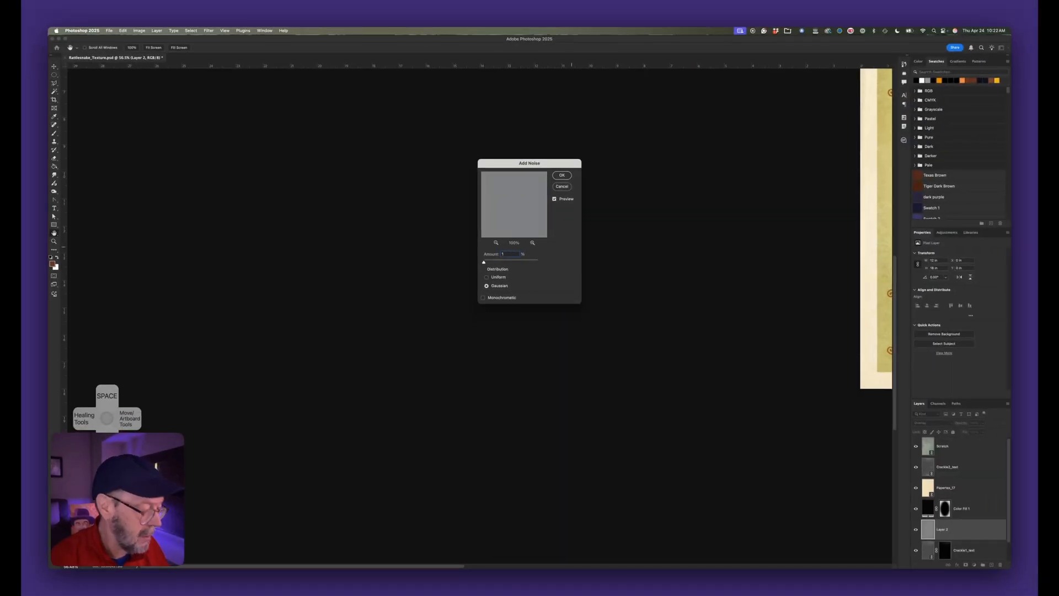
{"action": "key", "text": "super+0"}
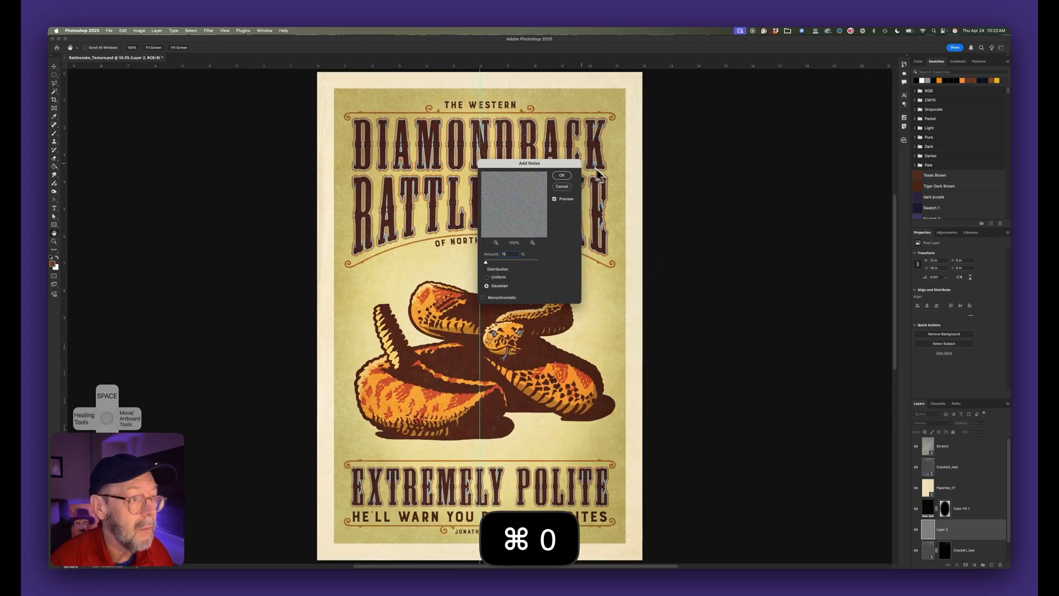
{"action": "left_click", "coordinate": [562, 176]}
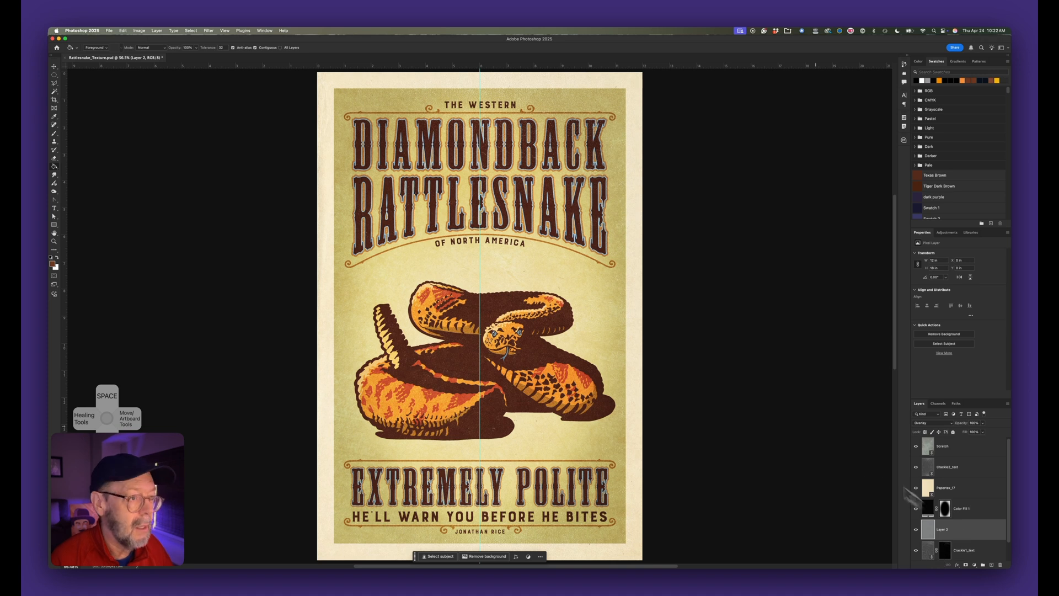
{"action": "key", "text": "super+space"}
{"action": "left_click_drag", "start_coordinate": [483, 280], "coordinate": [705, 385]}
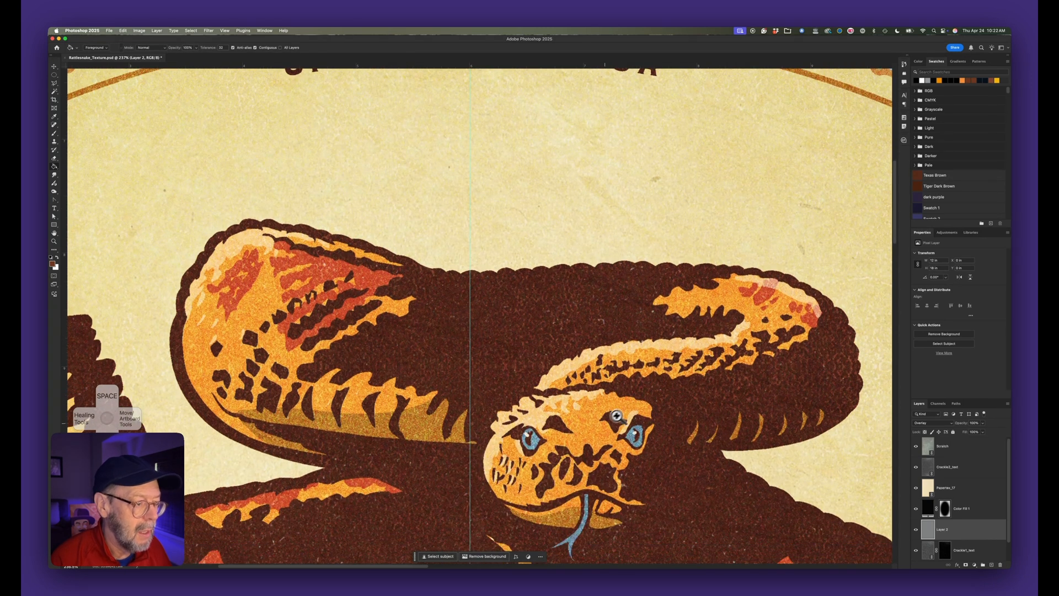
- Compare the poster with the noise-filled Layer 2 hidden and shown
{"action": "left_click", "coordinate": [916, 530]}
{"action": "left_click", "coordinate": [917, 529]}
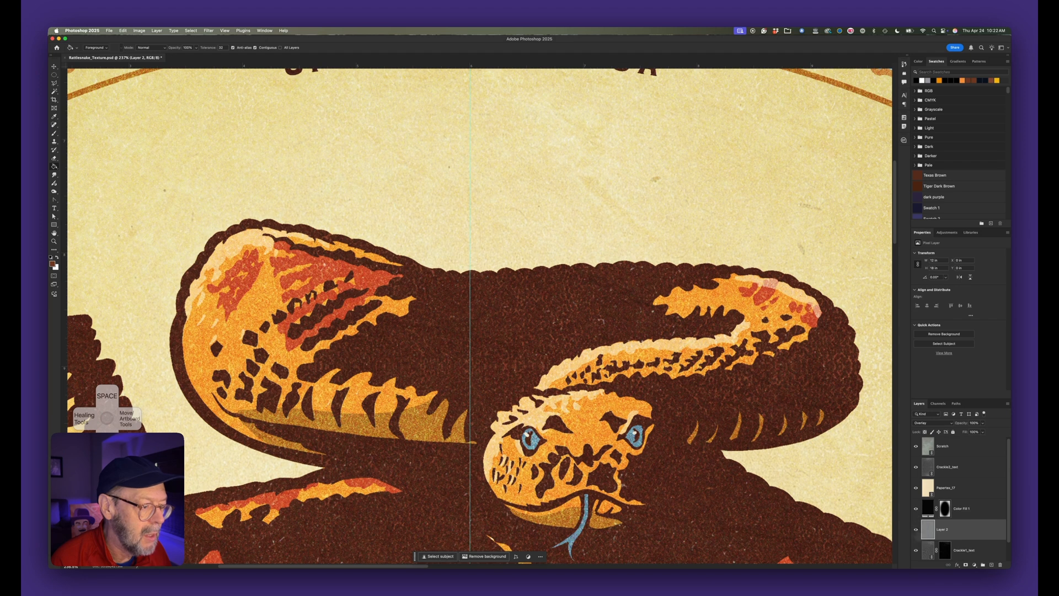
{"action": "left_click", "coordinate": [916, 530]}
{"action": "left_click", "coordinate": [916, 530]}
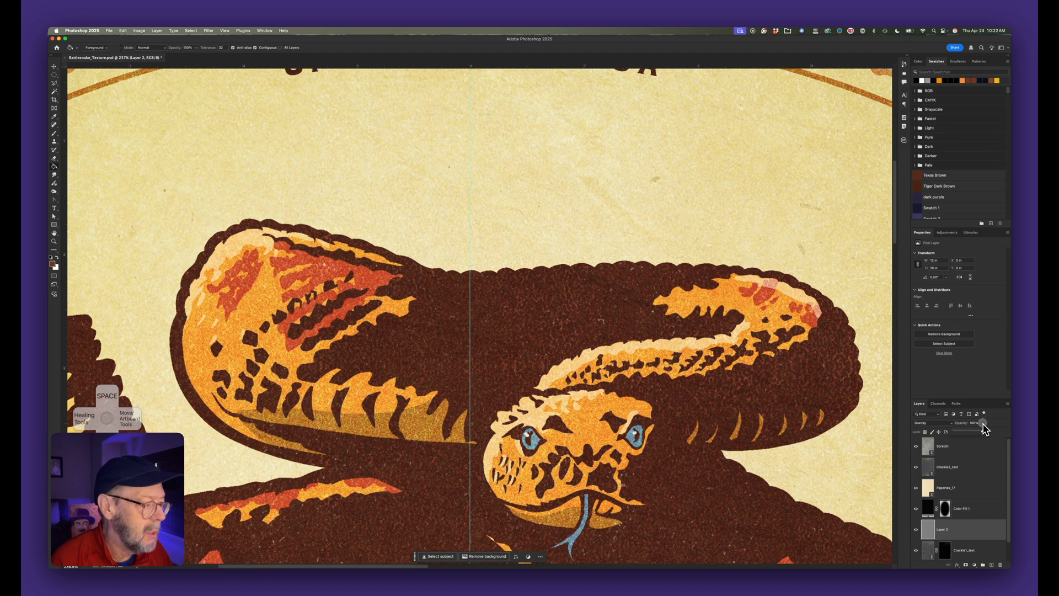
- Lower the noise layer's opacity to about 49% and compare the snake with the grain hidden and shown
{"action": "left_click_drag", "start_coordinate": [982, 429], "coordinate": [966, 435]}
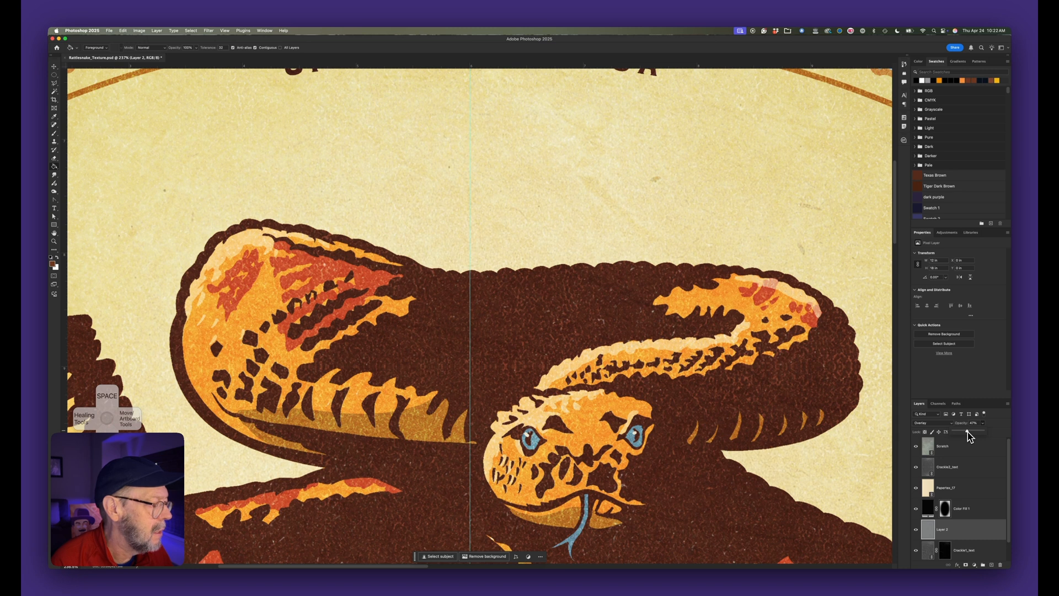
{"action": "left_click_drag", "start_coordinate": [969, 431], "coordinate": [967, 431]}
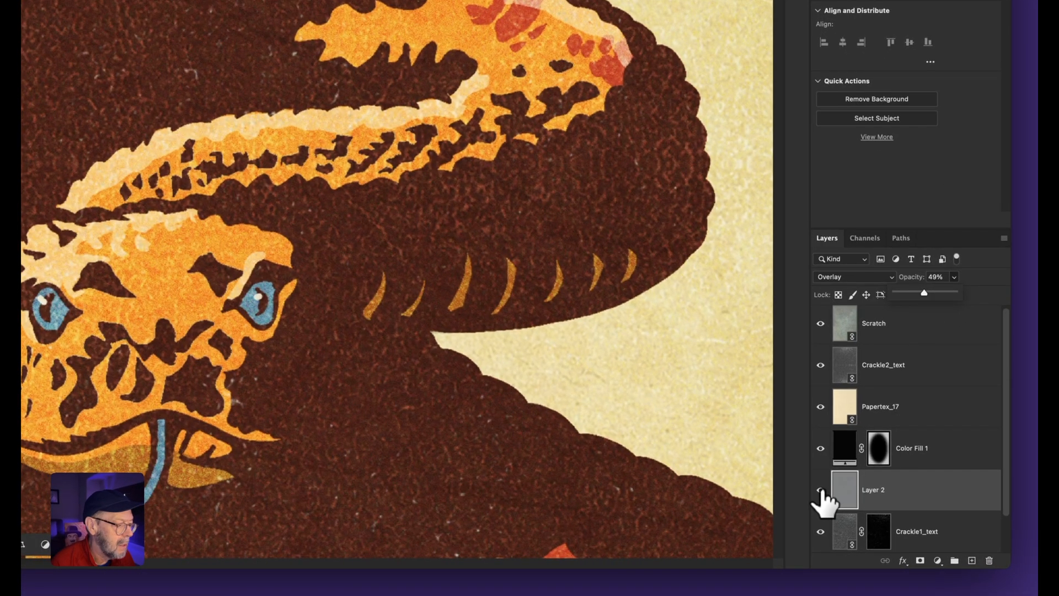
{"action": "left_click", "coordinate": [820, 489]}
{"action": "left_click", "coordinate": [820, 490]}
{"action": "left_click", "coordinate": [820, 490]}
{"action": "left_click", "coordinate": [820, 490]}
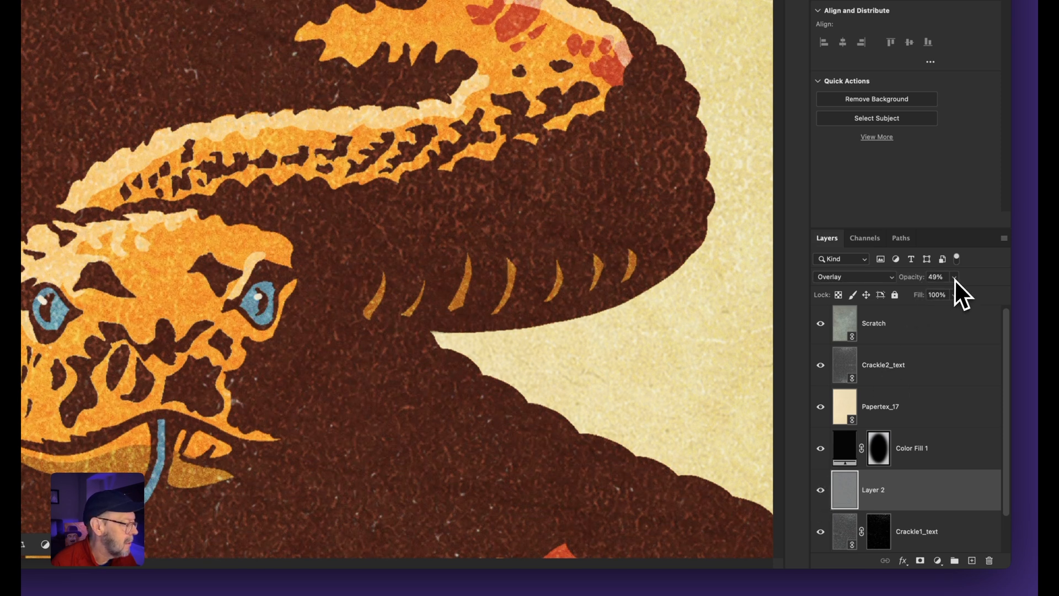
- Try higher and lower opacities for Layer 2, down to 25%, while checking the grain on the title lettering
{"action": "left_click_drag", "start_coordinate": [955, 294], "coordinate": [970, 295]}
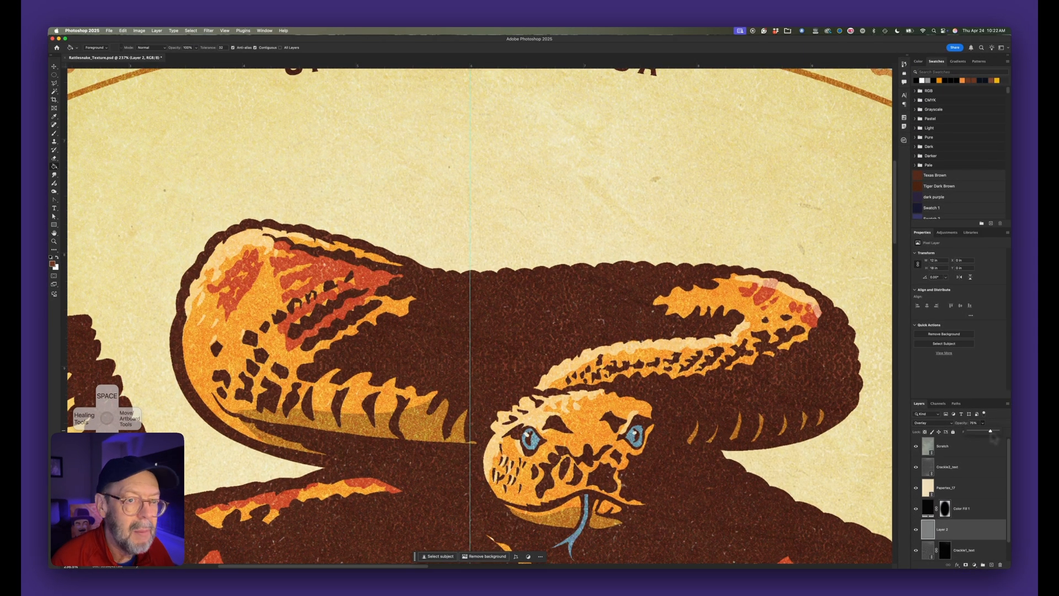
{"action": "scroll", "coordinate": [681, 402], "scroll_direction": "up", "scroll_amount": 10}
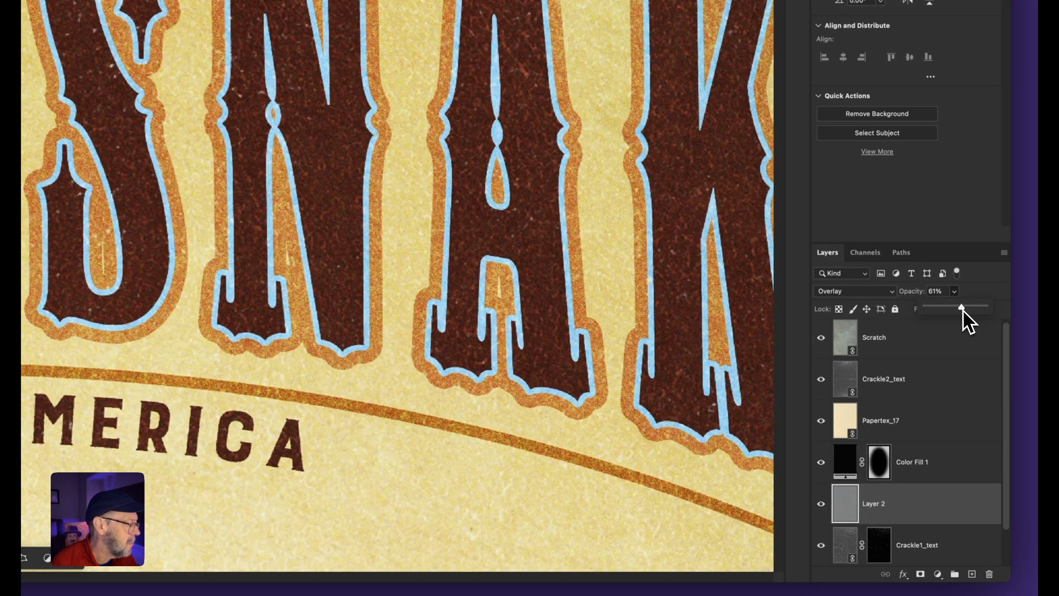
{"action": "left_click_drag", "start_coordinate": [990, 437], "coordinate": [984, 437]}
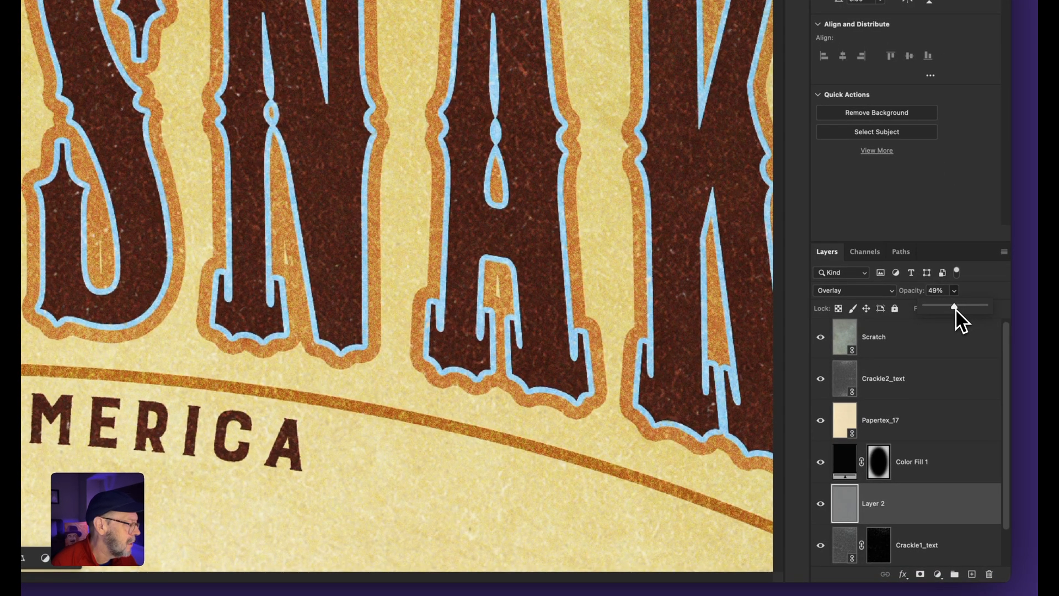
{"action": "left_click_drag", "start_coordinate": [956, 310], "coordinate": [958, 310]}
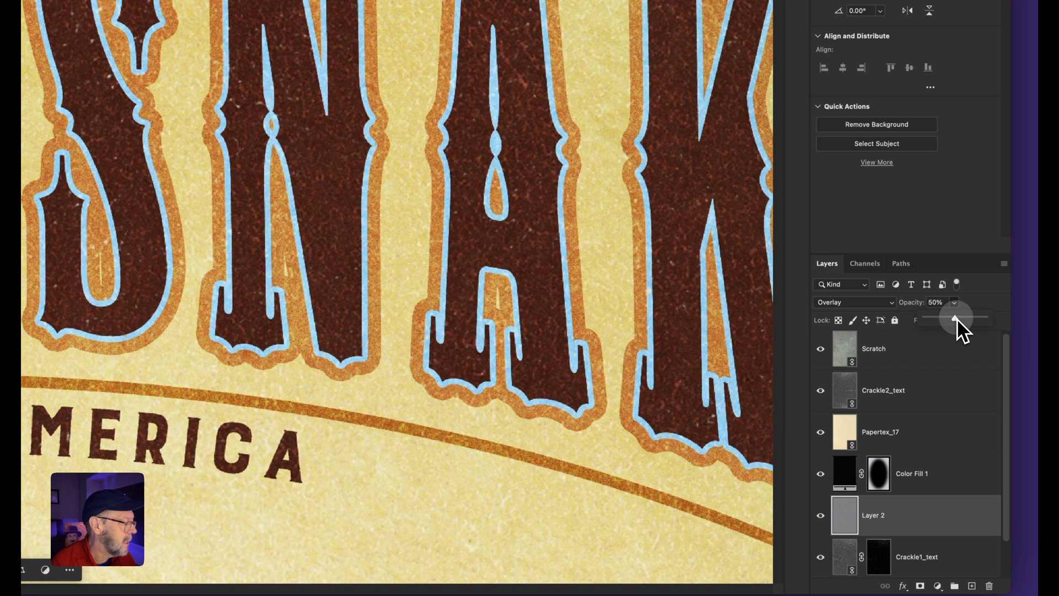
{"action": "left_click_drag", "start_coordinate": [957, 321], "coordinate": [942, 322]}
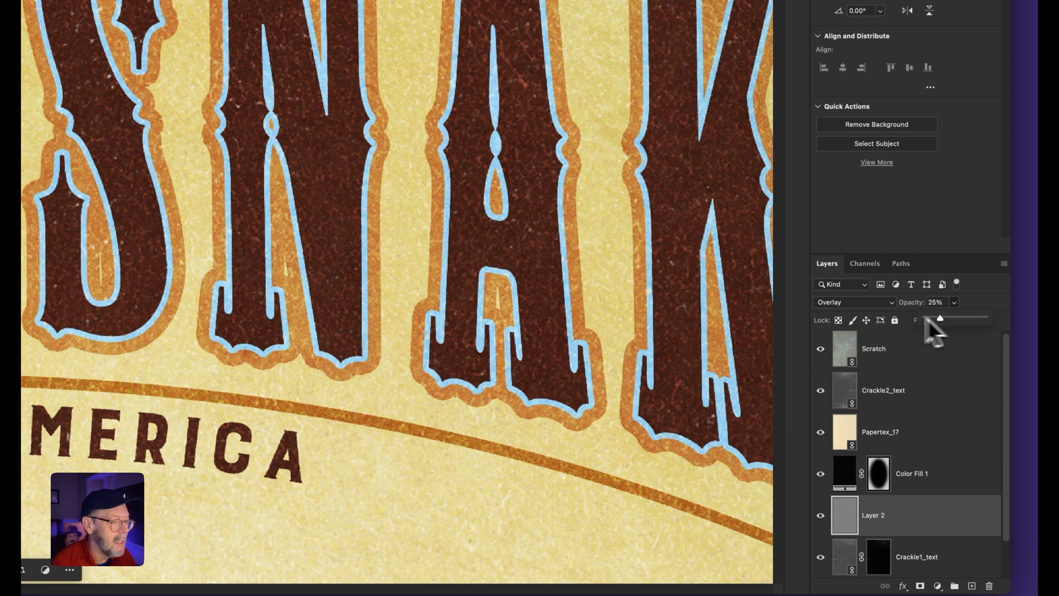
- Compare the snake's head with the grain hidden and shown, and set Layer 2's opacity to 50%
{"action": "scroll", "coordinate": [68, 206], "scroll_direction": "down", "scroll_amount": 15}
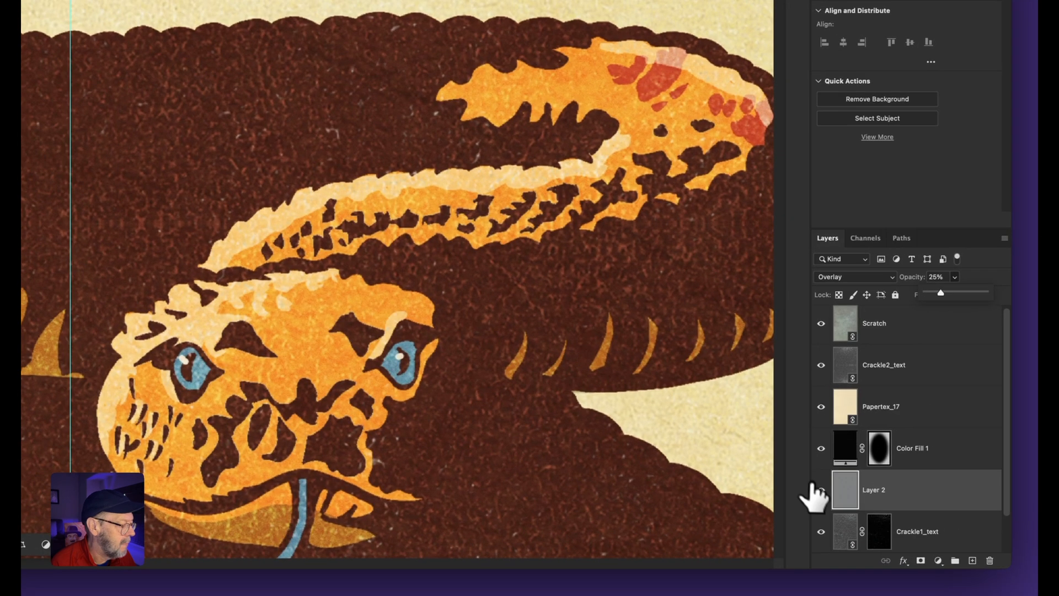
{"action": "left_click", "coordinate": [821, 490]}
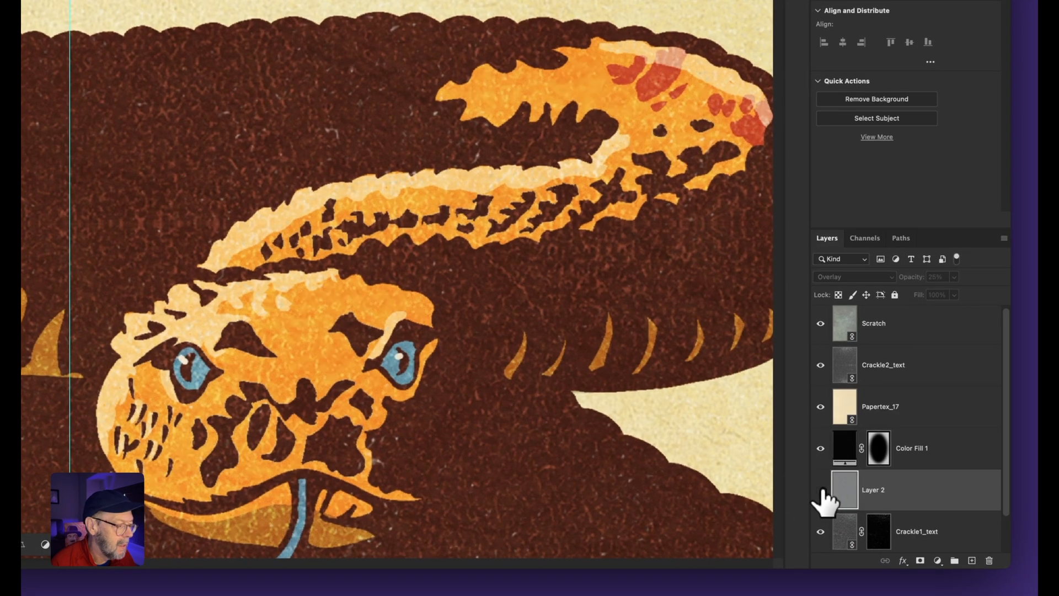
{"action": "left_click", "coordinate": [821, 490]}
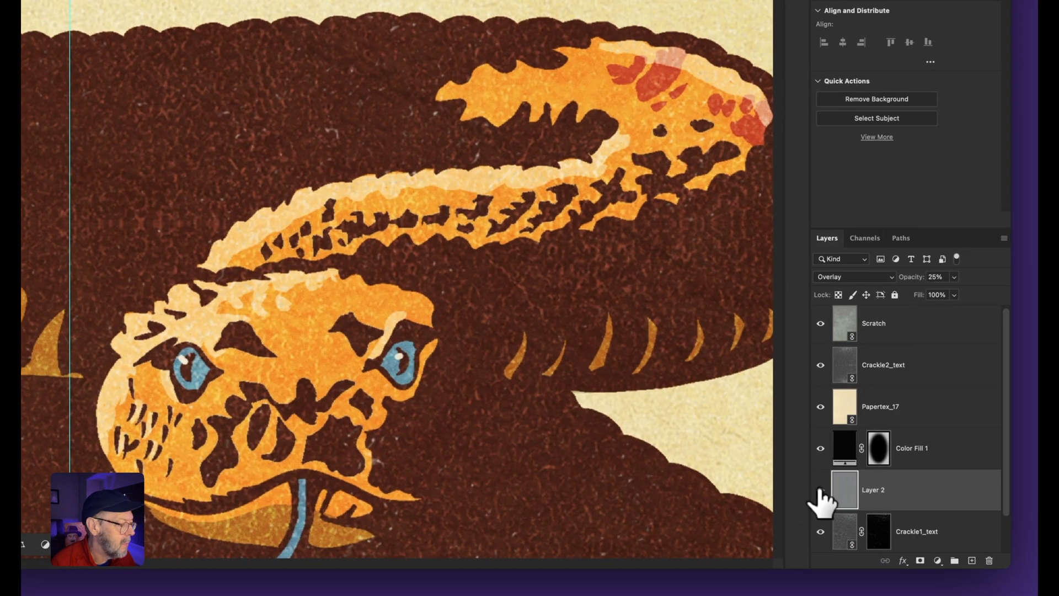
{"action": "left_click", "coordinate": [945, 279]}
{"action": "type", "text": "5"}
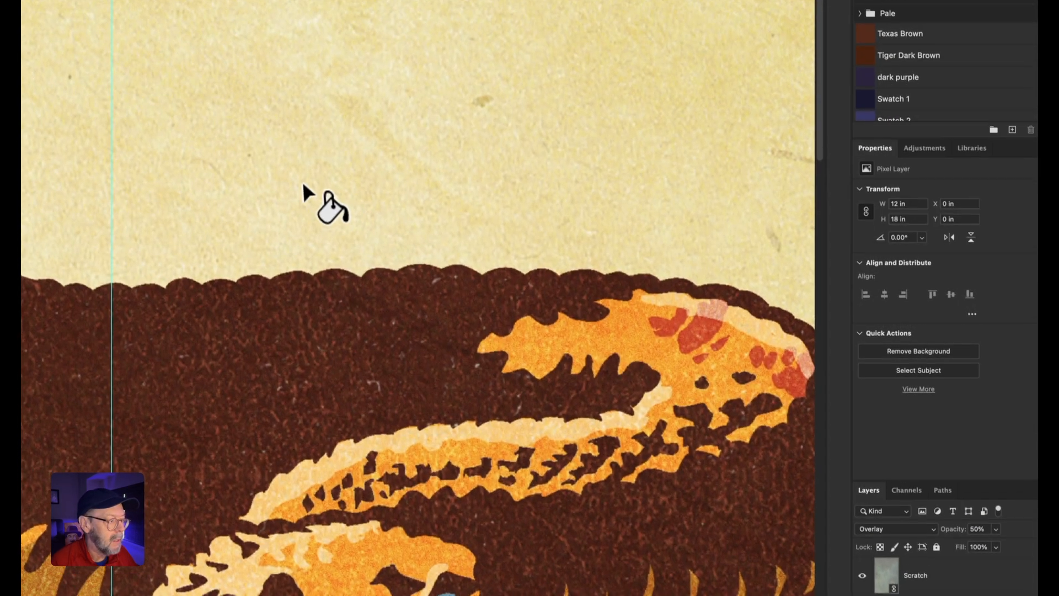
- Enlarge the Layers panel so the whole layer stack fits in it
{"action": "scroll", "coordinate": [863, 460], "scroll_direction": "down", "scroll_amount": 2}
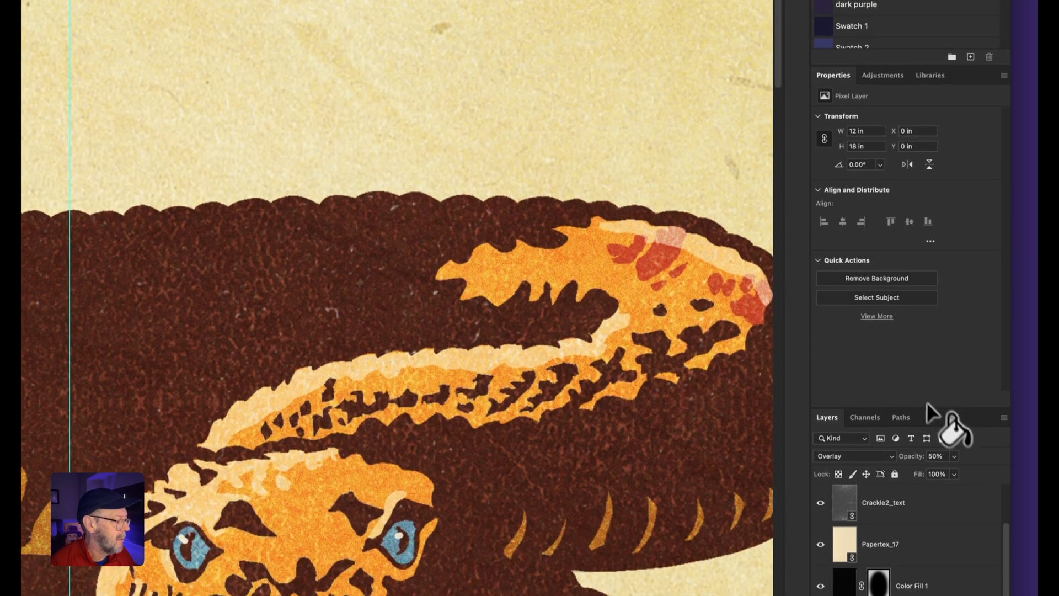
{"action": "left_click_drag", "start_coordinate": [929, 259], "coordinate": [919, 164]}
{"action": "left_click_drag", "start_coordinate": [919, 312], "coordinate": [908, 177]}
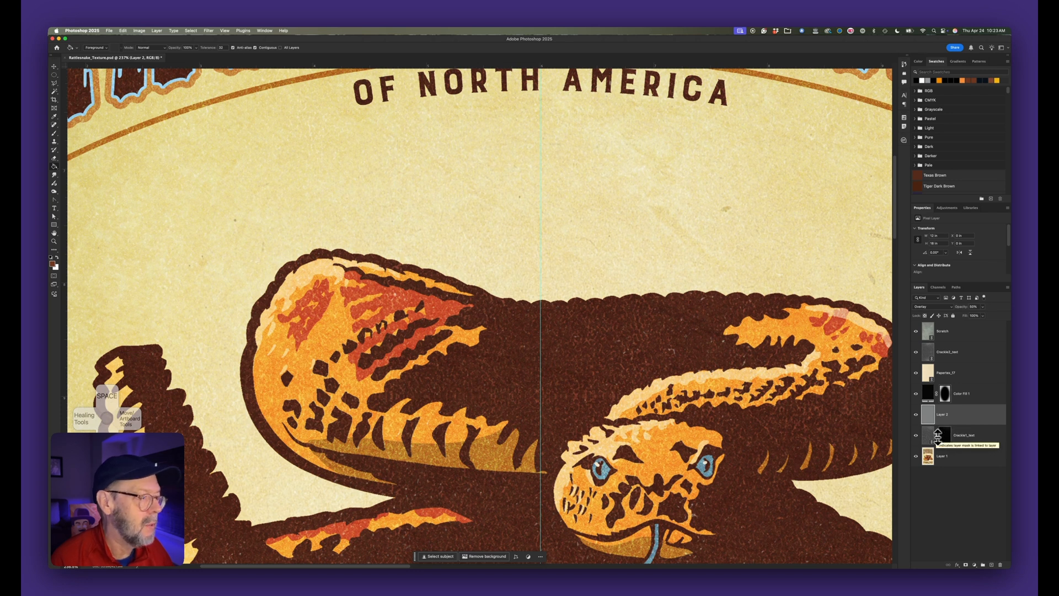
- Examine the texture on the title lettering with the Crackle1_text layer hidden and shown
{"action": "scroll", "coordinate": [890, 438], "scroll_direction": "up", "scroll_amount": 15}
{"action": "scroll", "coordinate": [889, 438], "scroll_direction": "up", "scroll_amount": 7}
{"action": "scroll", "coordinate": [890, 438], "scroll_direction": "right", "scroll_amount": 4}
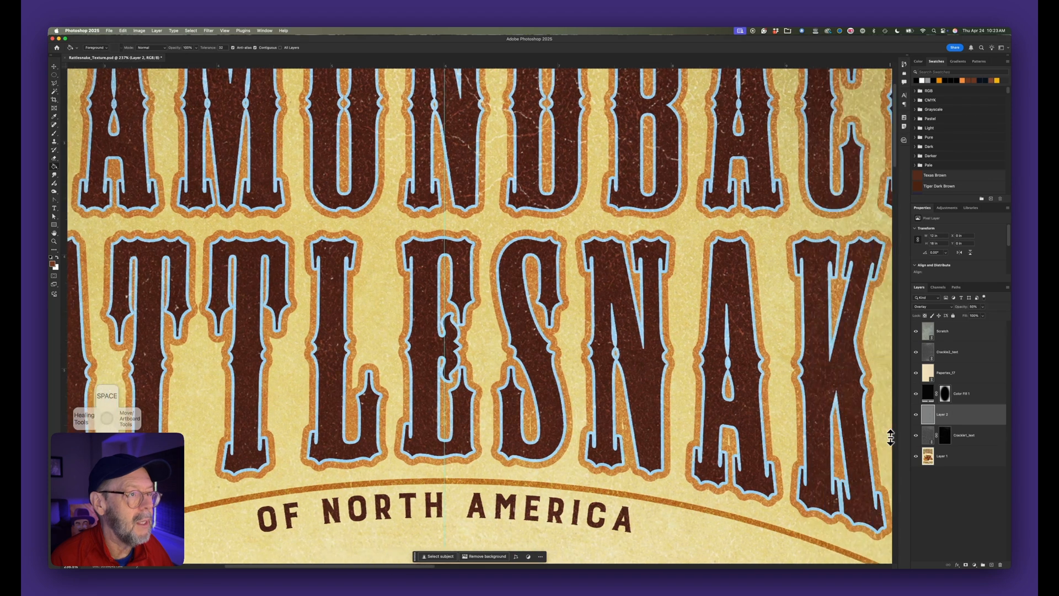
{"action": "scroll", "coordinate": [890, 437], "scroll_direction": "right", "scroll_amount": 1}
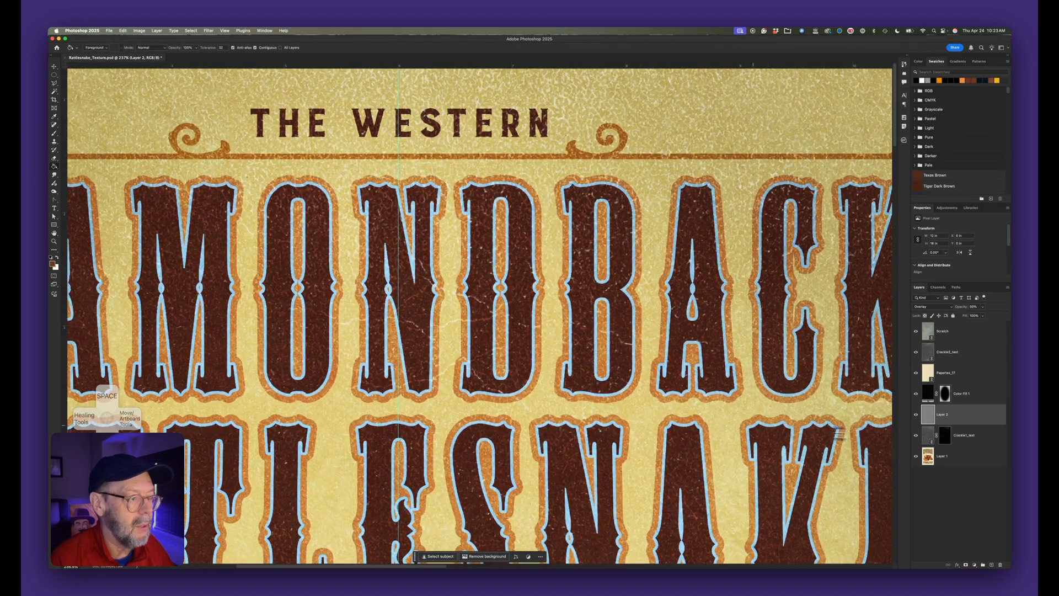
{"action": "left_click", "coordinate": [916, 435]}
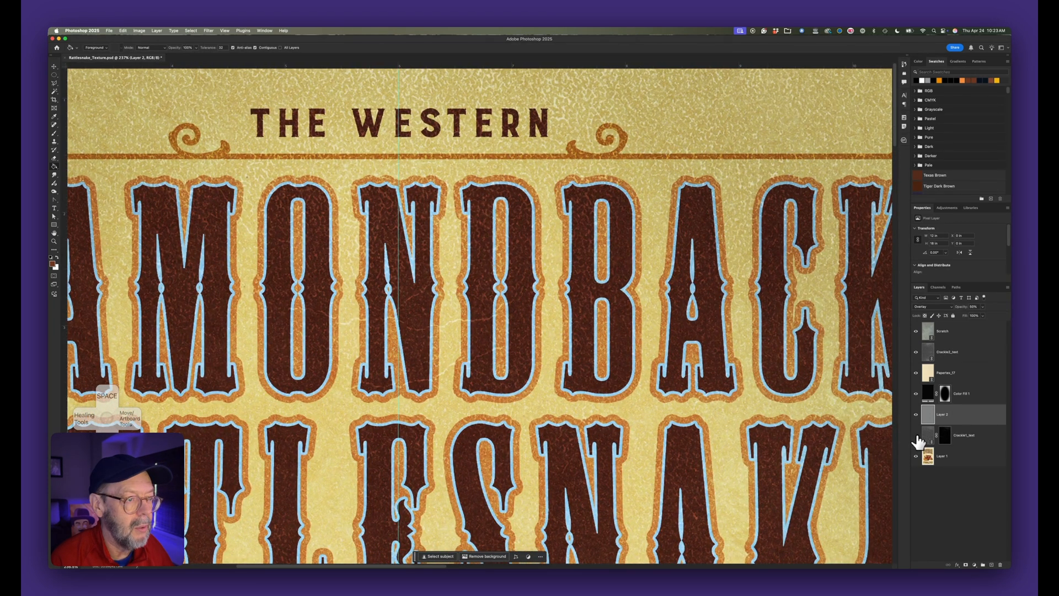
{"action": "left_click", "coordinate": [916, 435]}
{"action": "scroll", "coordinate": [698, 435], "scroll_direction": "down", "scroll_amount": 8}
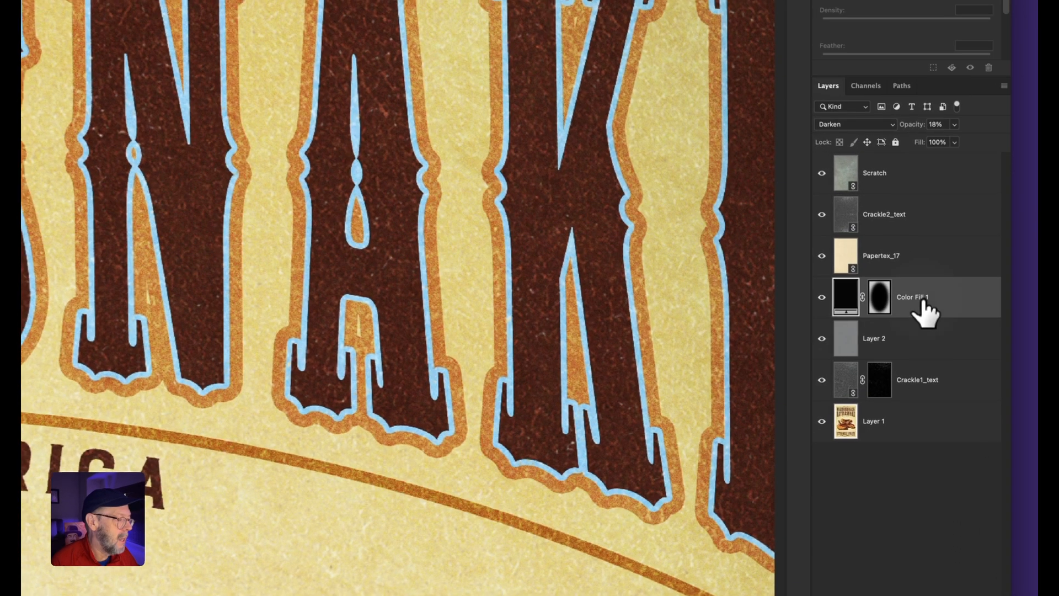
- Compare the whole poster with the Color Fill 1 vignette hidden and shown, and set its opacity to 15%
{"action": "key", "text": "super+0"}
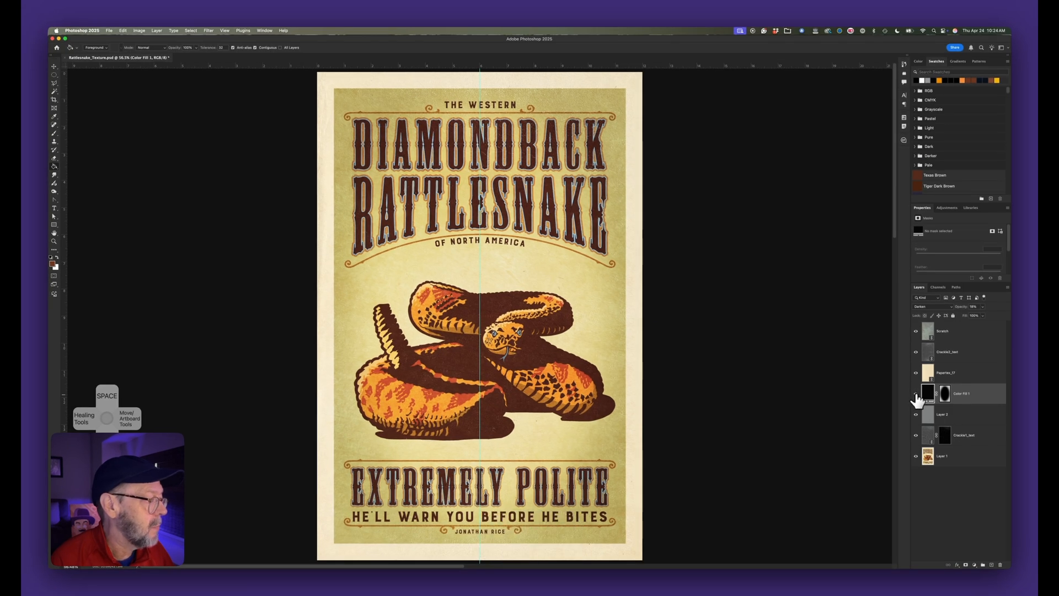
{"action": "left_click", "coordinate": [916, 394]}
{"action": "left_click", "coordinate": [916, 394]}
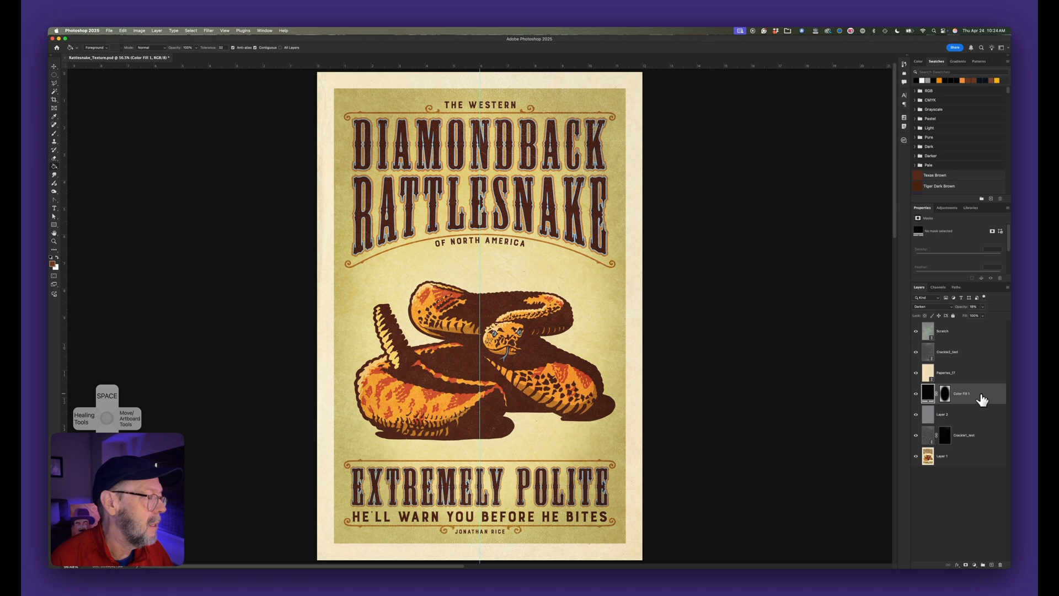
{"action": "left_click_drag", "start_coordinate": [978, 306], "coordinate": [957, 303]}
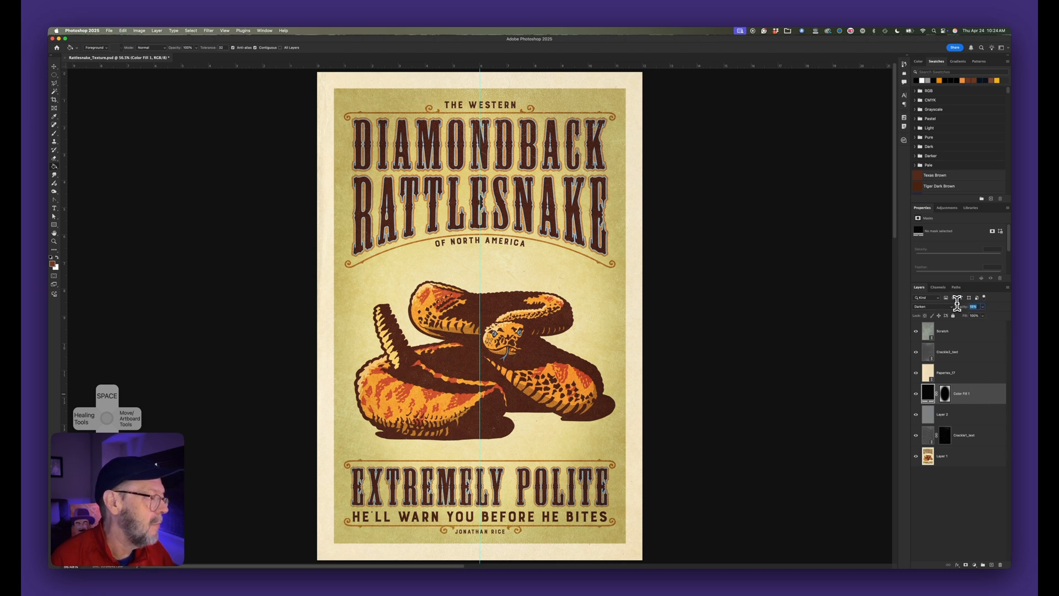
{"action": "type", "text": "15"}
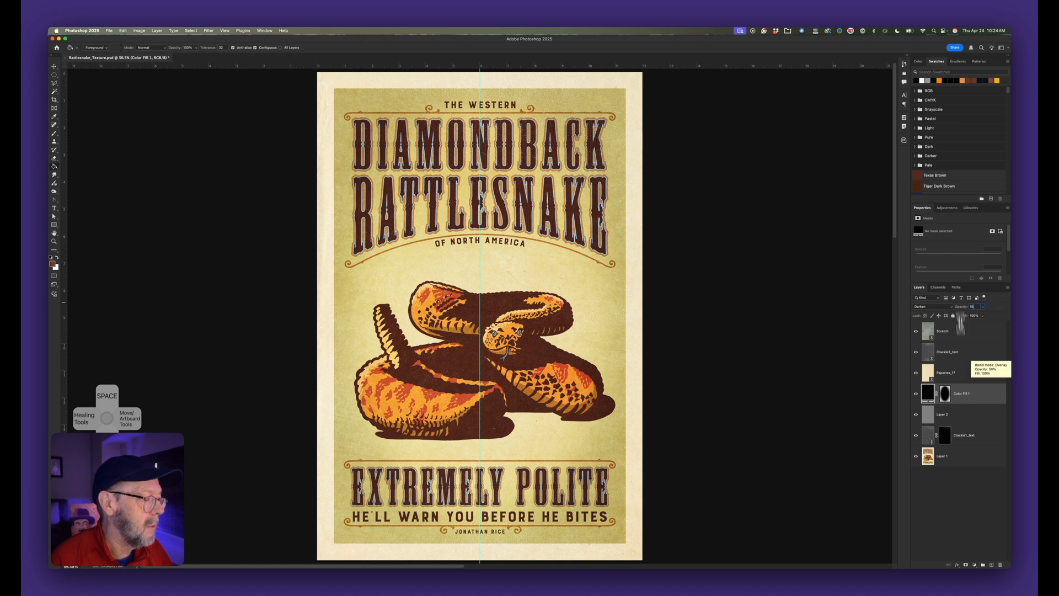
{"action": "left_click", "coordinate": [985, 527]}
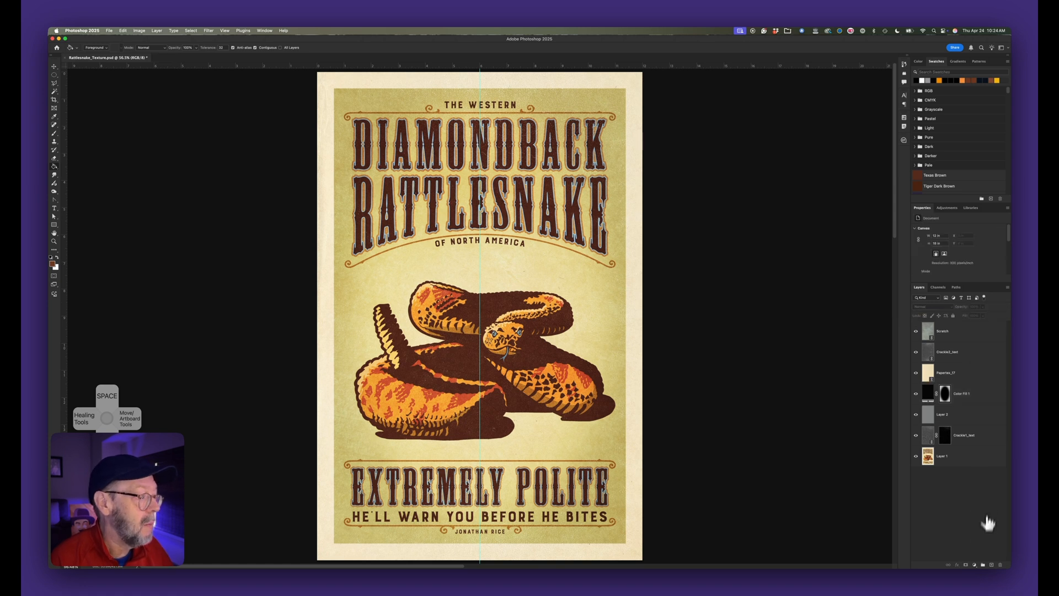
- Group the layers from Crackle1_text up to Scratch as FX, and compare the poster with the group hidden and shown
{"action": "left_click", "coordinate": [970, 437]}
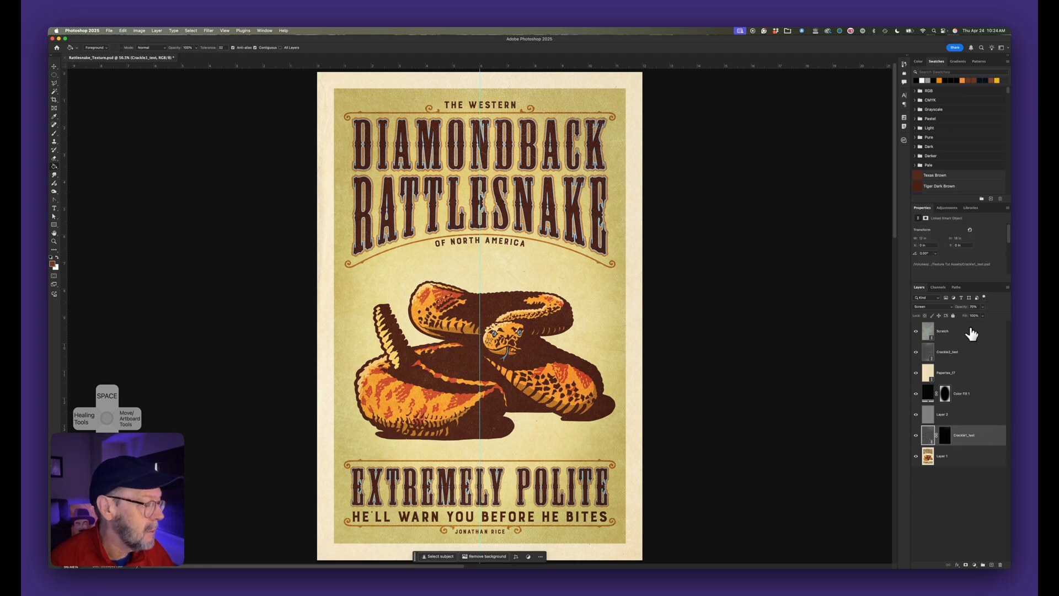
{"action": "left_click", "coordinate": [1008, 287]}
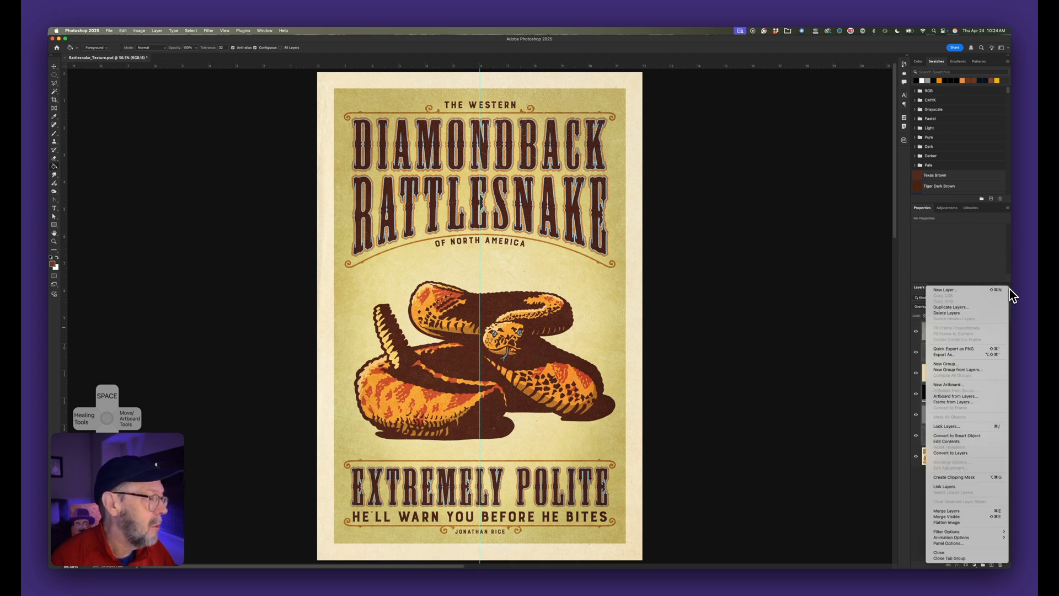
{"action": "left_click", "coordinate": [978, 370]}
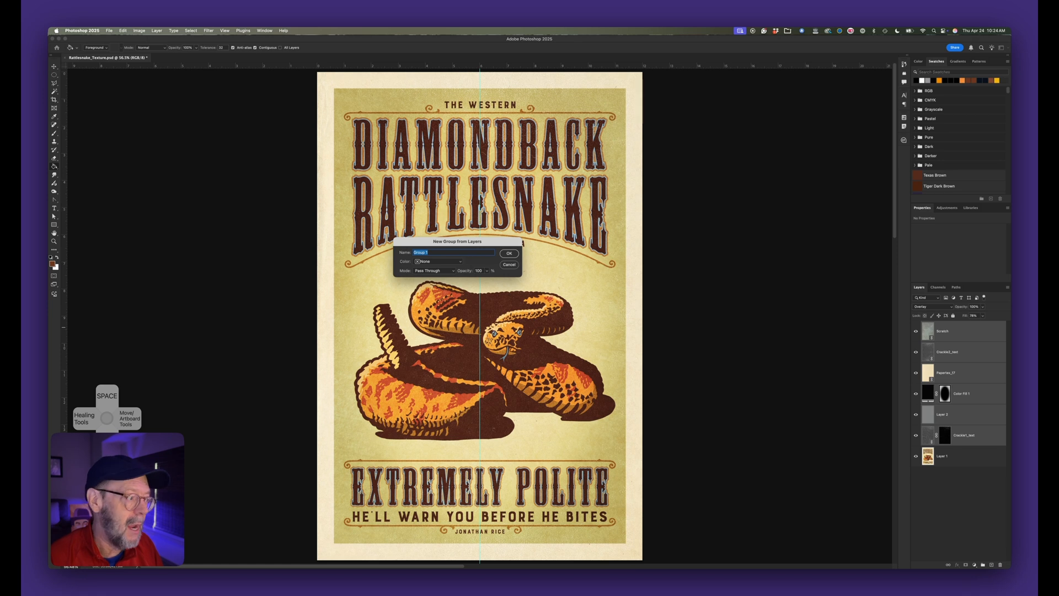
{"action": "type", "text": "FG"}
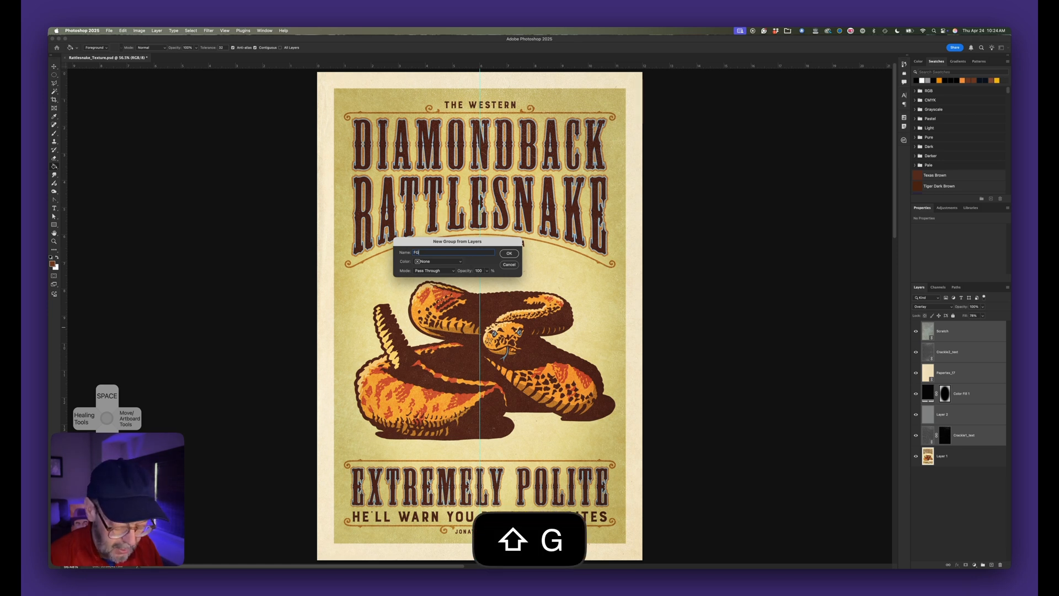
{"action": "key", "text": "BackSpace"}
{"action": "type", "text": "X"}
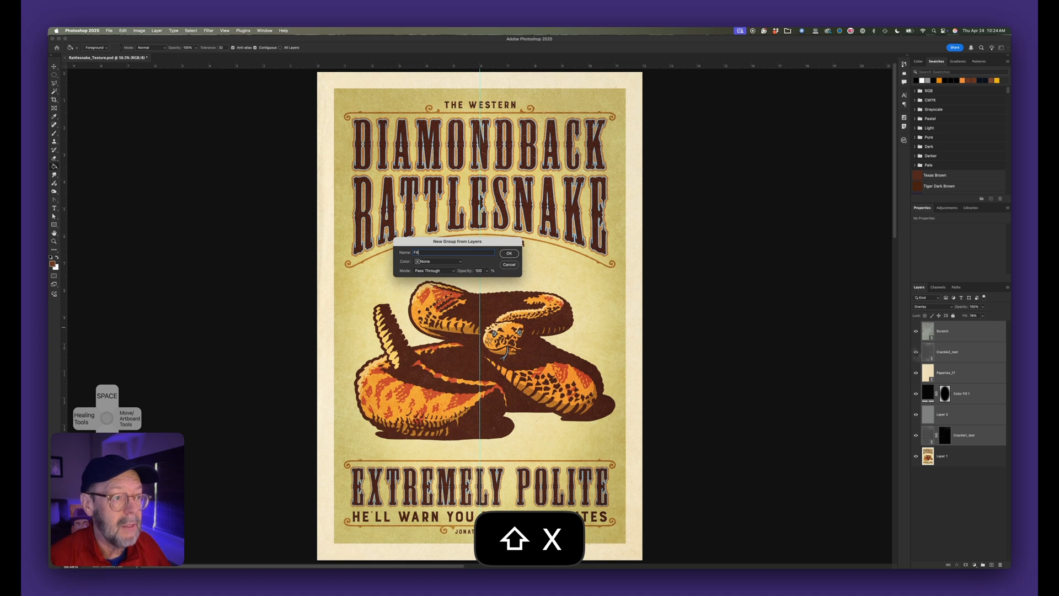
{"action": "left_click", "coordinate": [508, 253]}
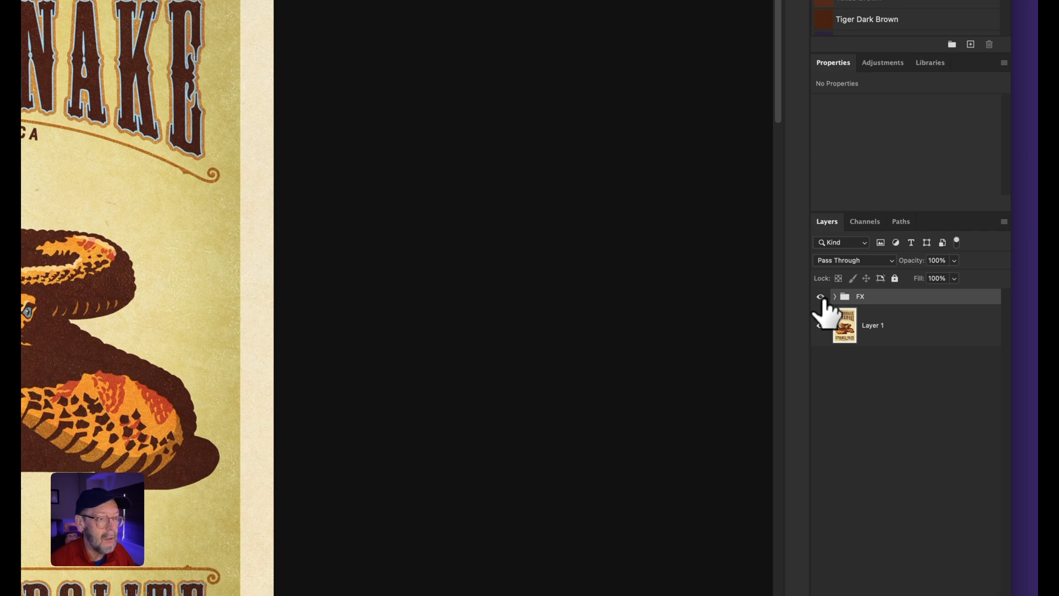
{"action": "left_click", "coordinate": [822, 298]}
{"action": "left_click", "coordinate": [822, 298]}
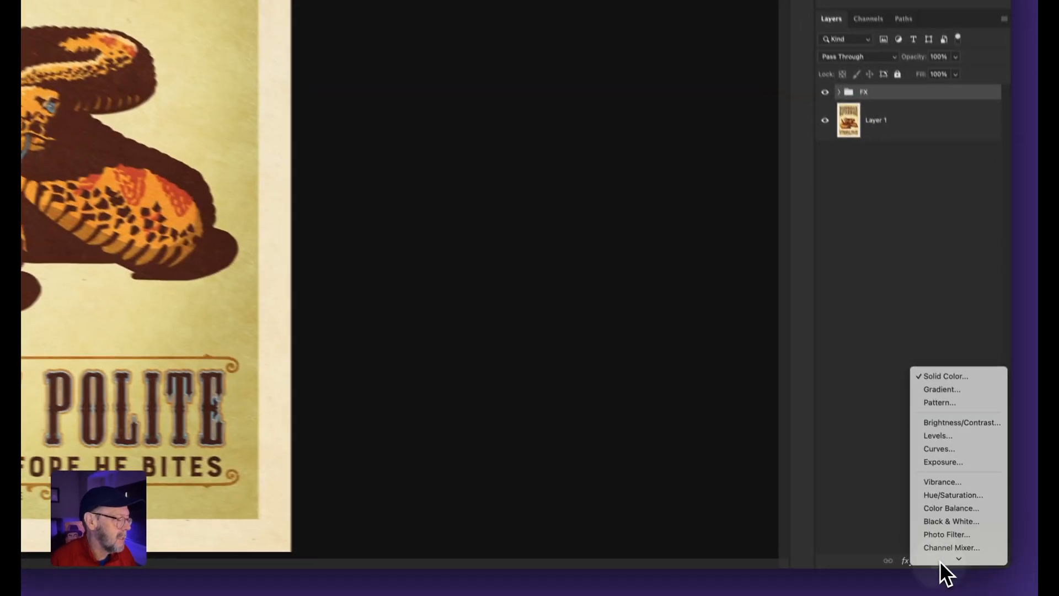
- Add a Hue/Saturation adjustment layer above the FX group and lower its master saturation to -10
{"action": "left_click", "coordinate": [974, 564]}
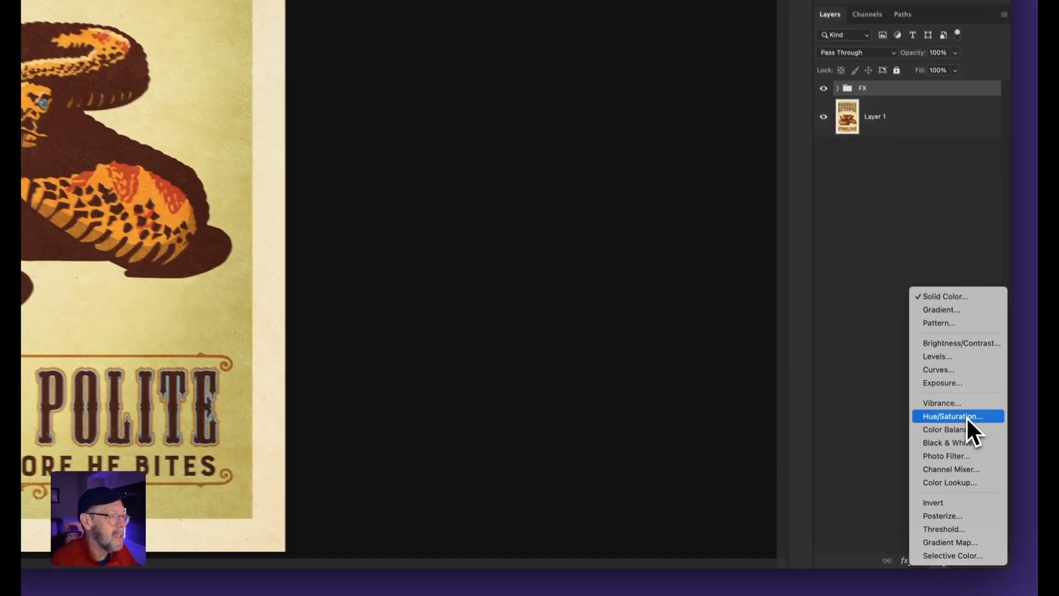
{"action": "left_click", "coordinate": [988, 491]}
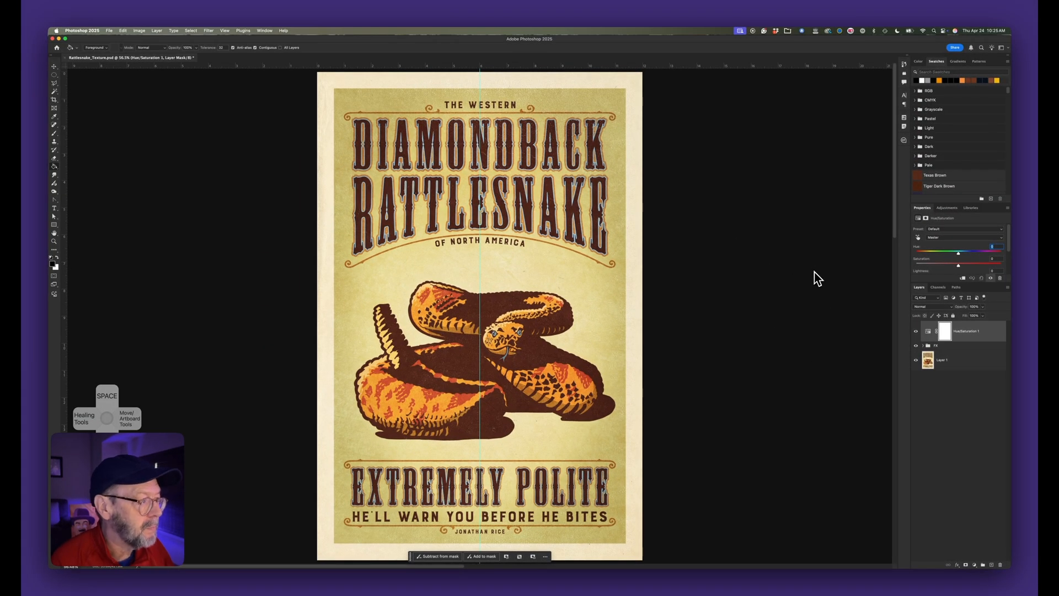
{"action": "scroll", "coordinate": [969, 270], "scroll_direction": "down", "scroll_amount": 1}
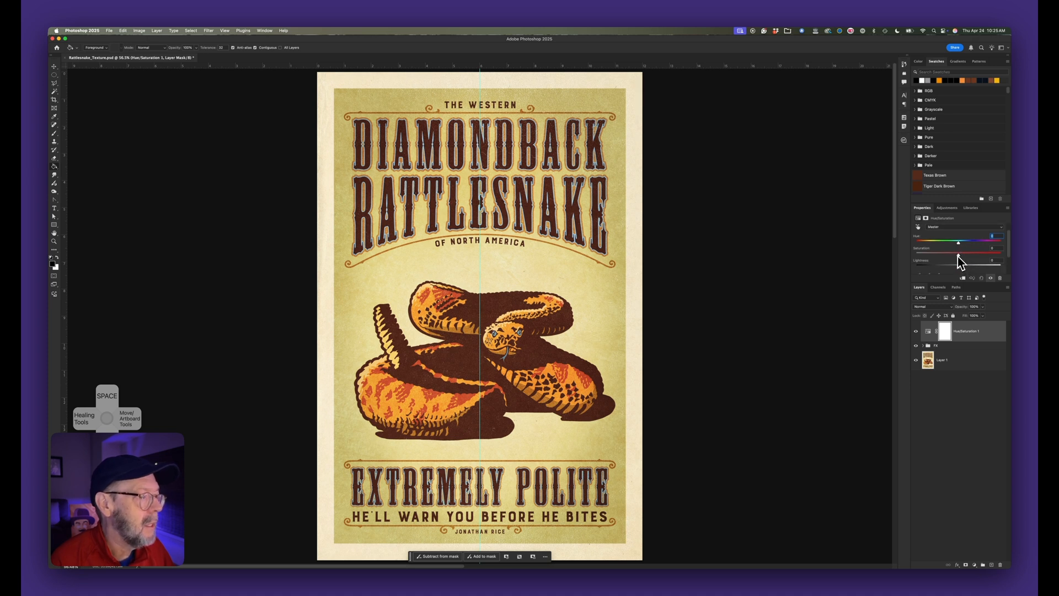
{"action": "left_click_drag", "start_coordinate": [958, 256], "coordinate": [955, 256]}
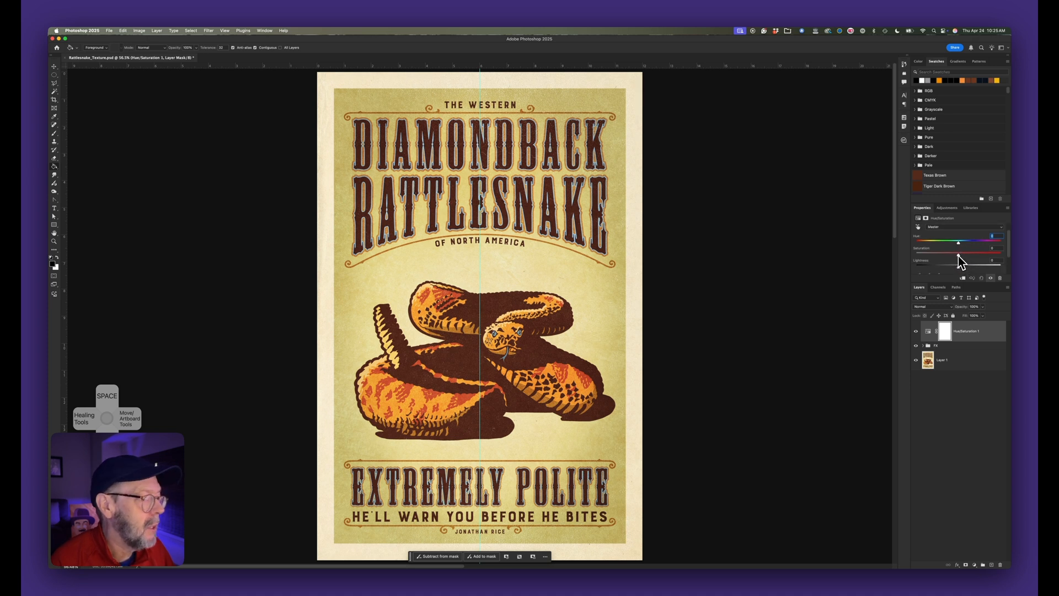
{"action": "mouse_move", "coordinate": [894, 301]}
{"action": "left_mouse_down"}
{"action": "mouse_move", "coordinate": [878, 301]}
{"action": "mouse_move", "coordinate": [893, 300]}
{"action": "left_mouse_up"}
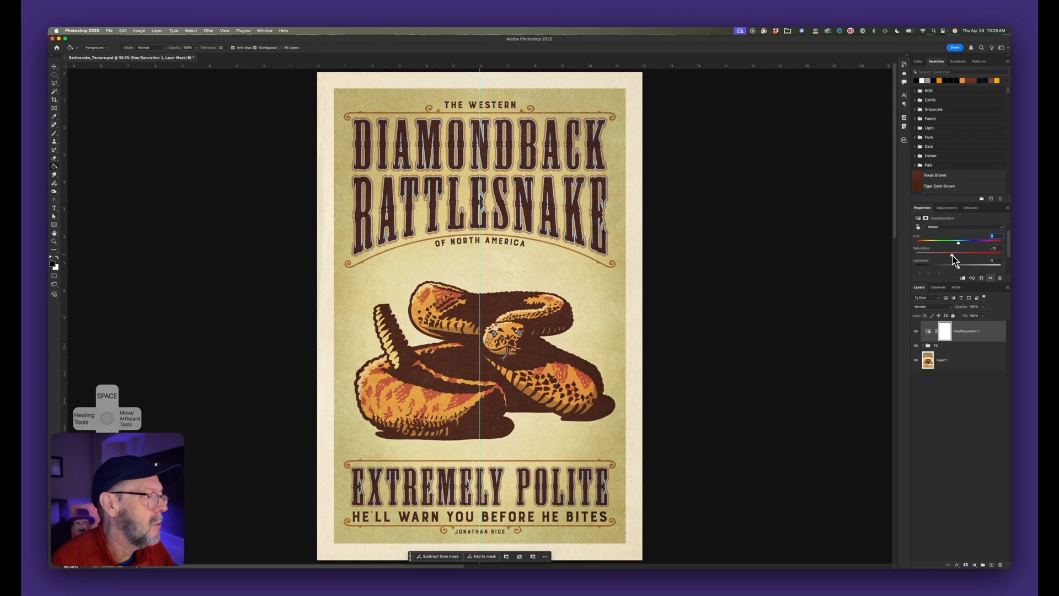
{"action": "left_click_drag", "start_coordinate": [952, 256], "coordinate": [955, 255]}
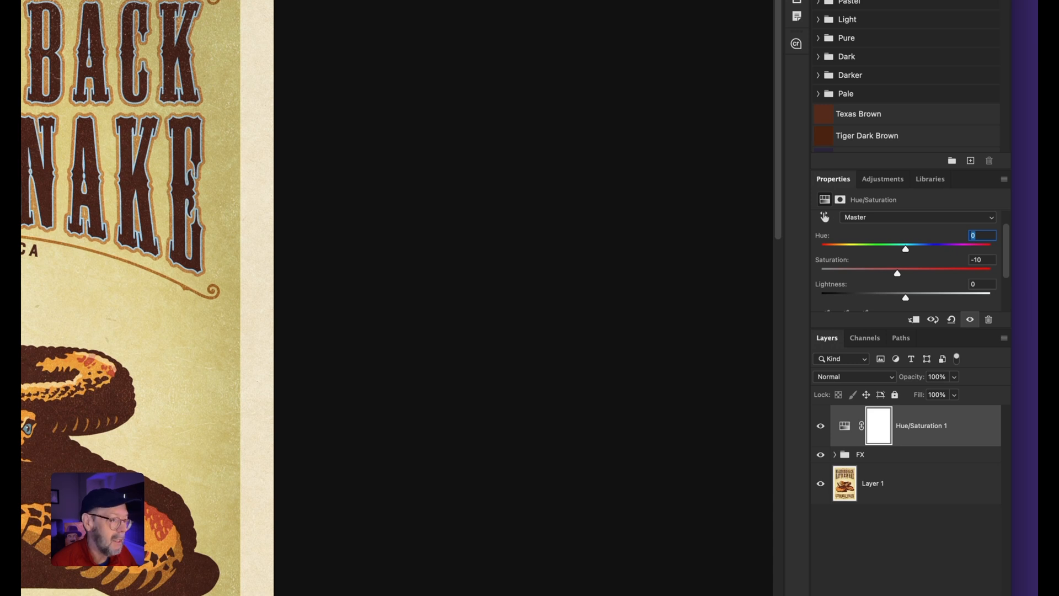
- Compare the poster with the Hue/Saturation layer hidden and shown, and set its master saturation to -8 and lightness to +8
{"action": "left_click_drag", "start_coordinate": [908, 300], "coordinate": [916, 300]}
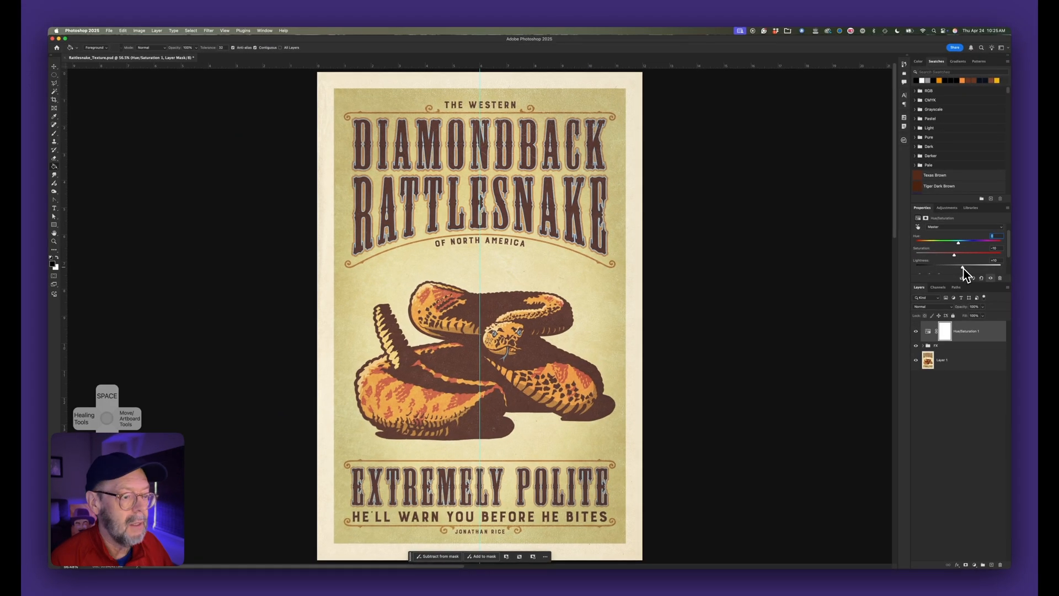
{"action": "left_click", "coordinate": [917, 331]}
{"action": "left_click", "coordinate": [917, 331]}
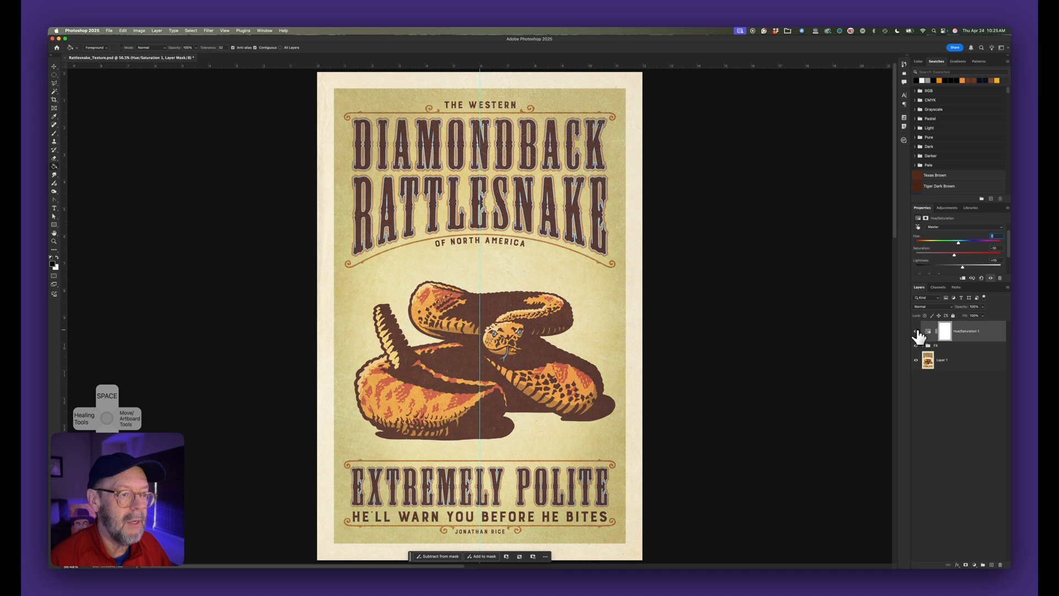
{"action": "left_click", "coordinate": [917, 331]}
{"action": "left_click", "coordinate": [917, 331]}
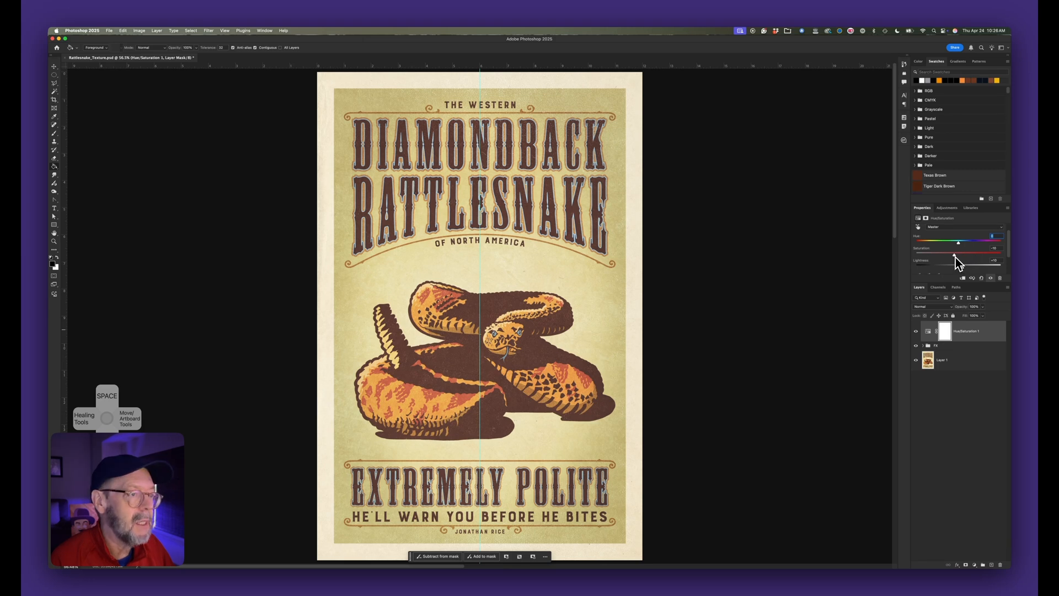
{"action": "left_click_drag", "start_coordinate": [955, 256], "coordinate": [956, 257]}
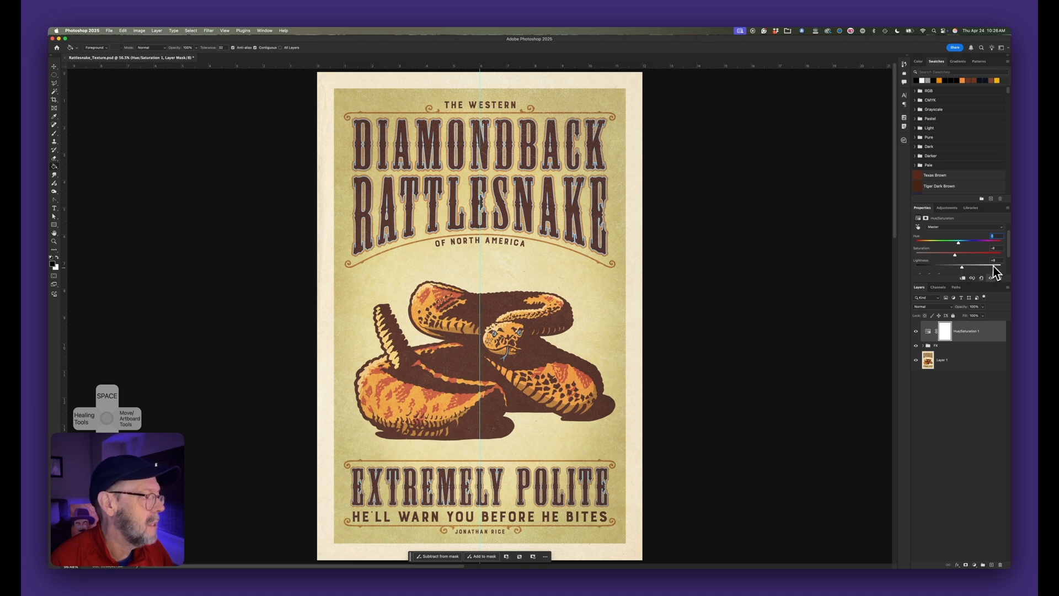
{"action": "left_click", "coordinate": [953, 432]}
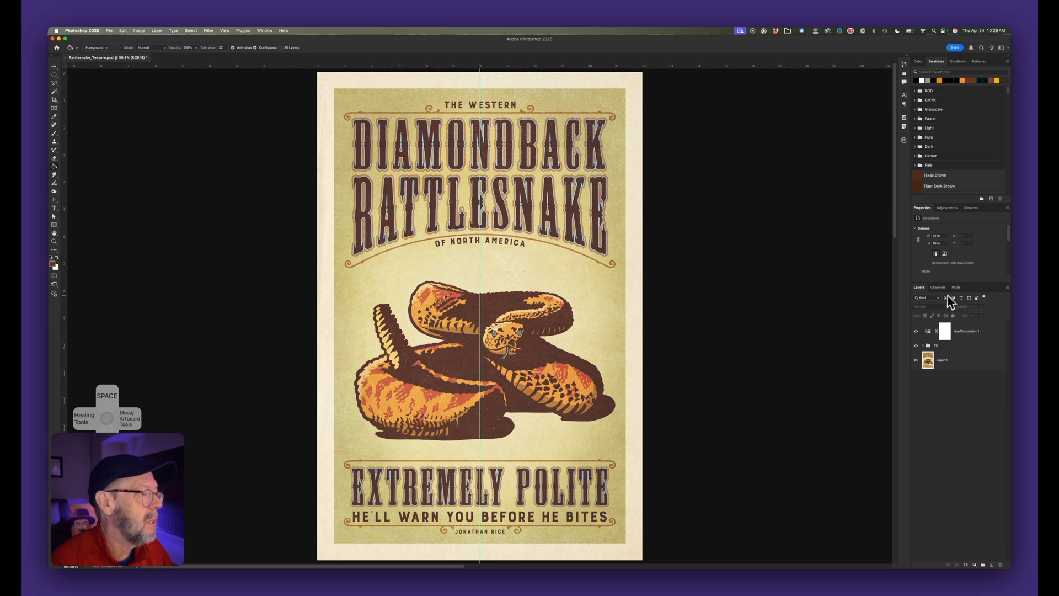
- Set the saturation of the Yellows range to -10 in the Hue/Saturation 1 adjustment
{"action": "left_click", "coordinate": [959, 334]}
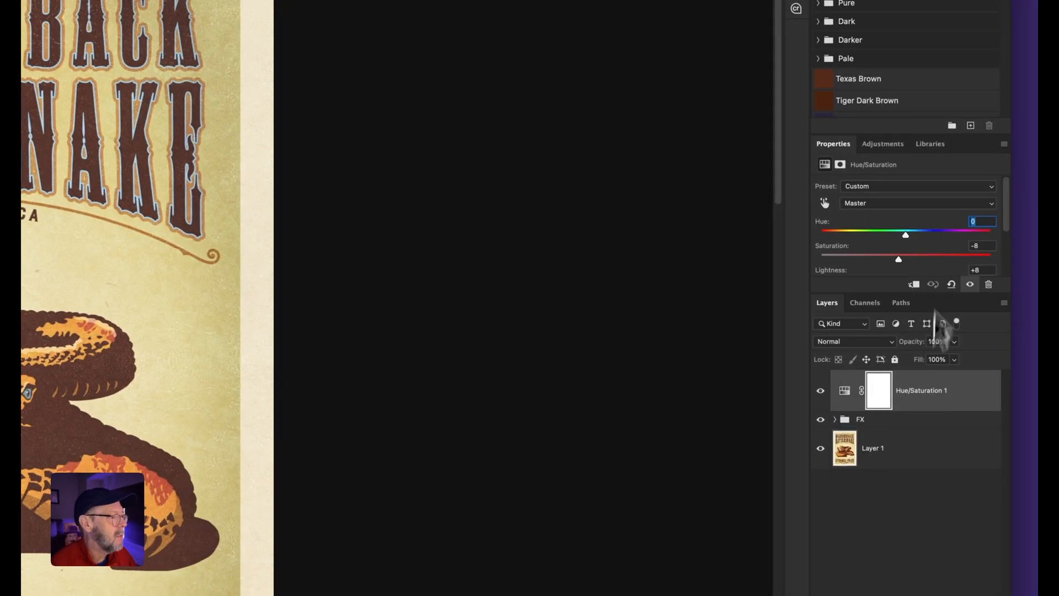
{"action": "left_click", "coordinate": [915, 206]}
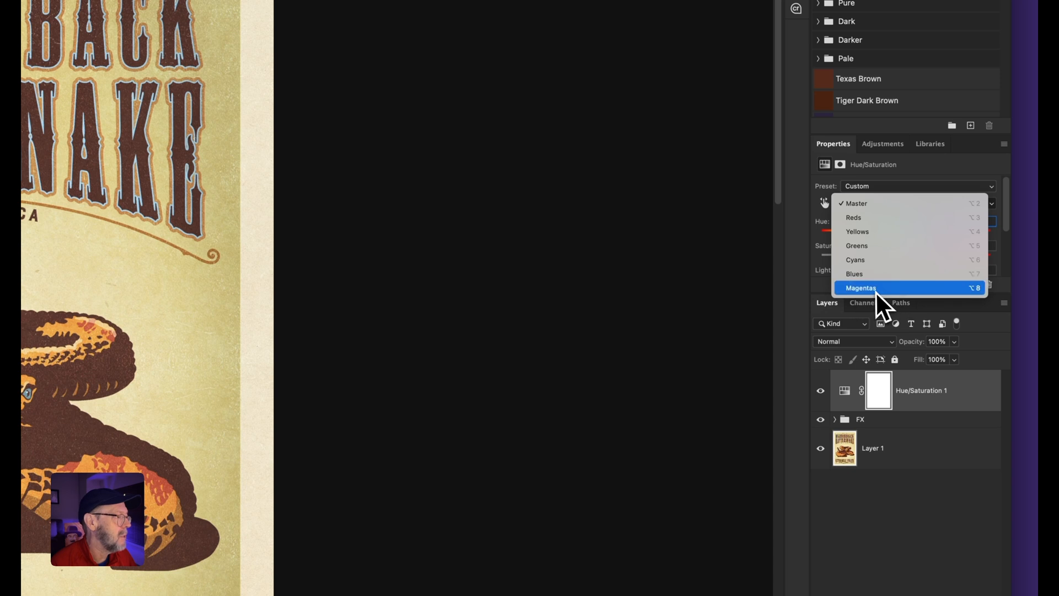
{"action": "left_click", "coordinate": [874, 235]}
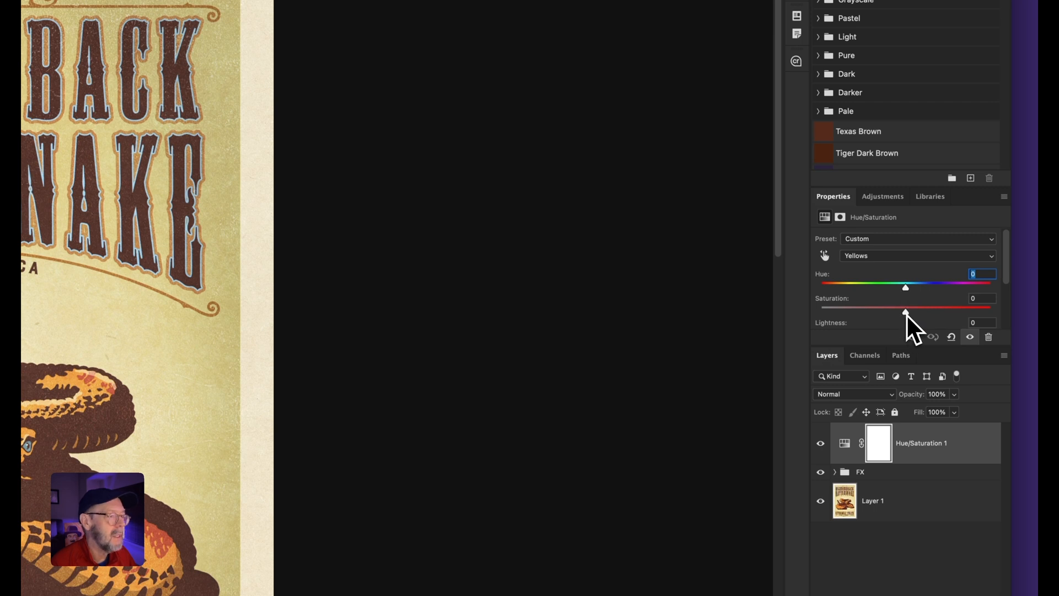
{"action": "left_click_drag", "start_coordinate": [906, 313], "coordinate": [901, 313]}
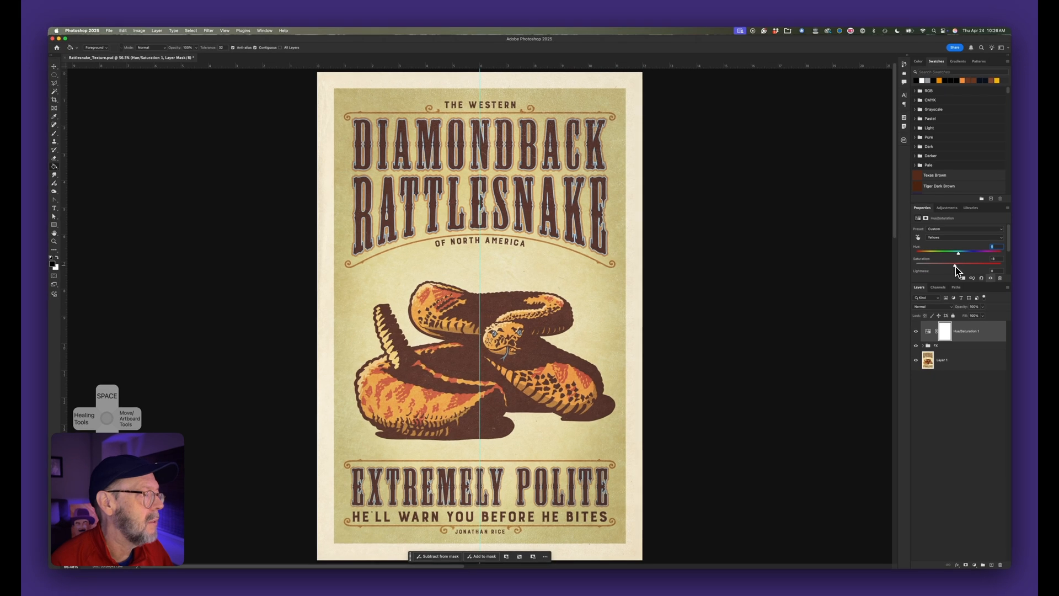
{"action": "left_click_drag", "start_coordinate": [956, 265], "coordinate": [956, 266]}
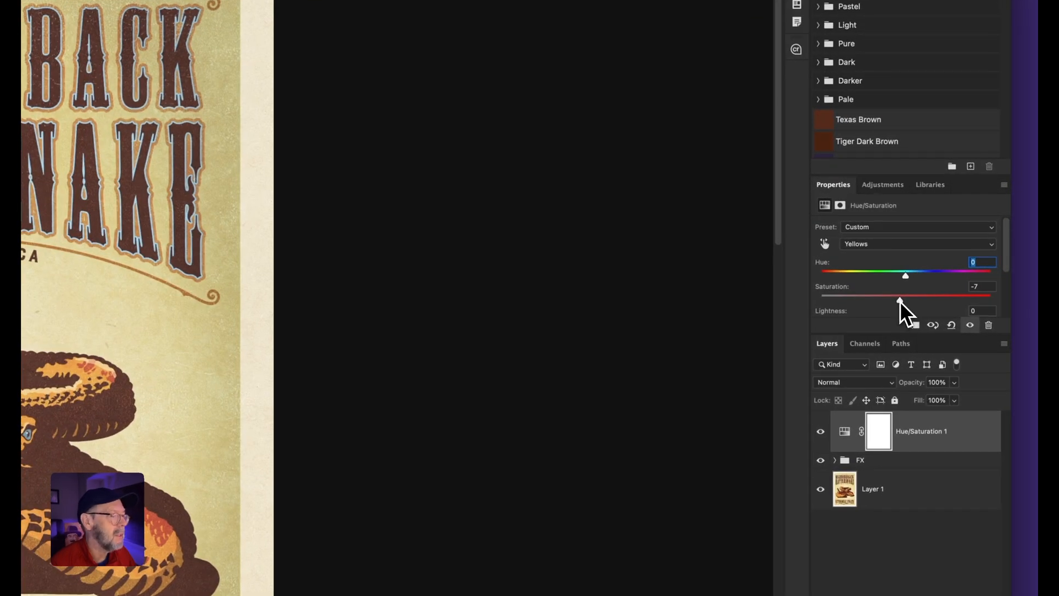
{"action": "left_click_drag", "start_coordinate": [900, 301], "coordinate": [834, 298]}
{"action": "left_click_drag", "start_coordinate": [924, 269], "coordinate": [955, 270]}
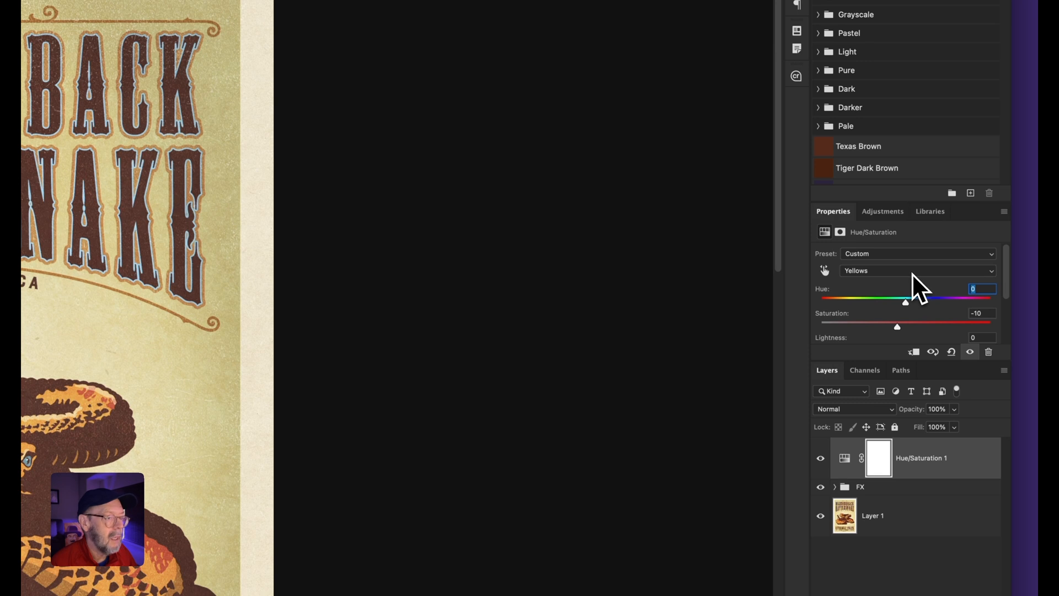
- Try strong saturation shifts on the Greens range of the Hue/Saturation adjustment, and undo them
{"action": "left_click", "coordinate": [912, 271]}
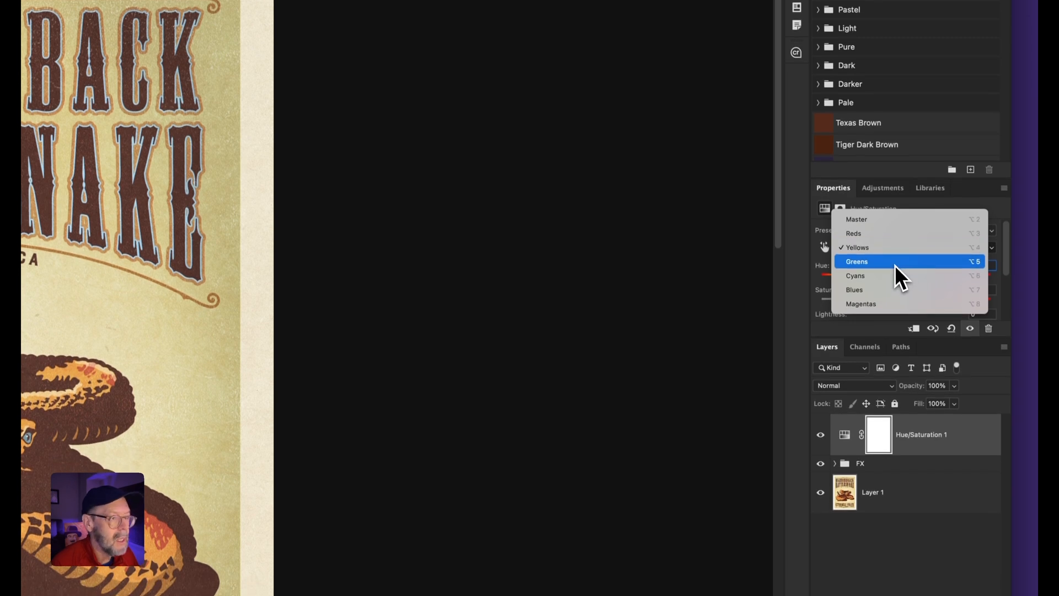
{"action": "left_click", "coordinate": [895, 266]}
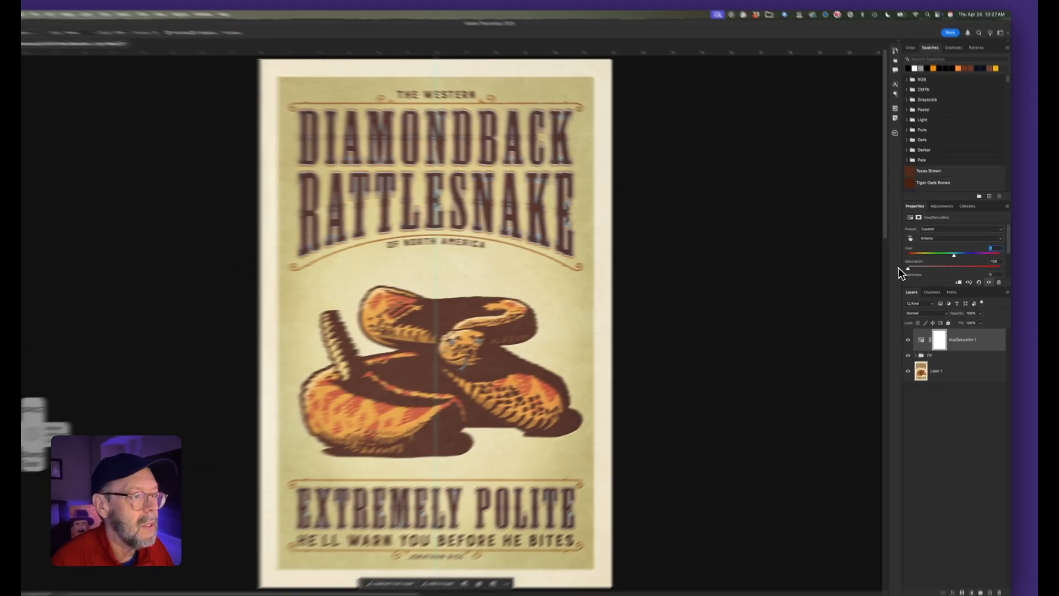
{"action": "left_click_drag", "start_coordinate": [906, 303], "coordinate": [945, 304]}
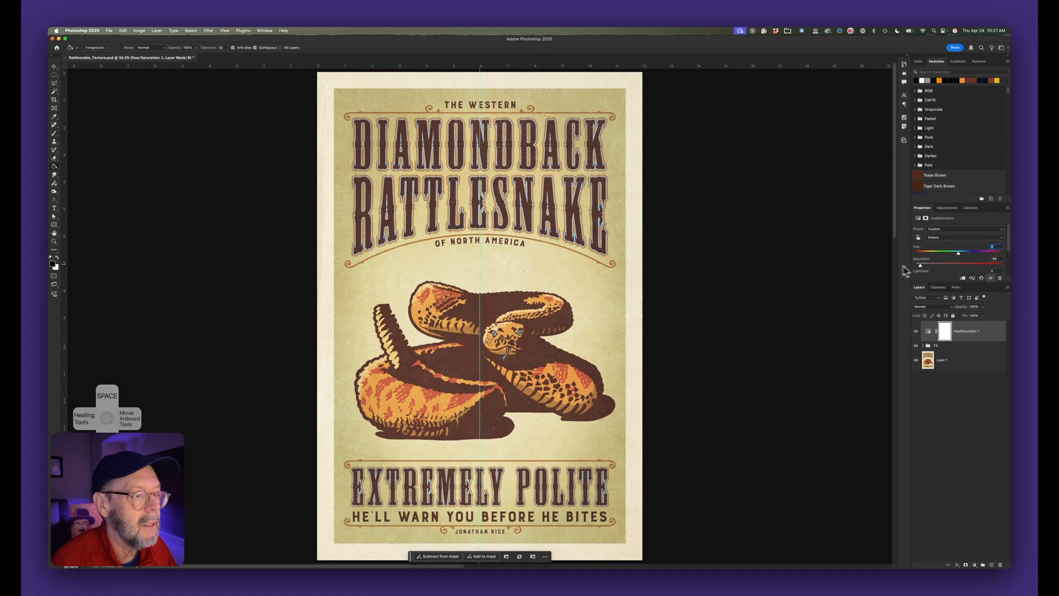
{"action": "mouse_move", "coordinate": [978, 270]}
{"action": "left_mouse_down"}
{"action": "mouse_move", "coordinate": [901, 273]}
{"action": "mouse_move", "coordinate": [989, 278]}
{"action": "left_mouse_up"}
{"action": "key", "text": "super+z"}
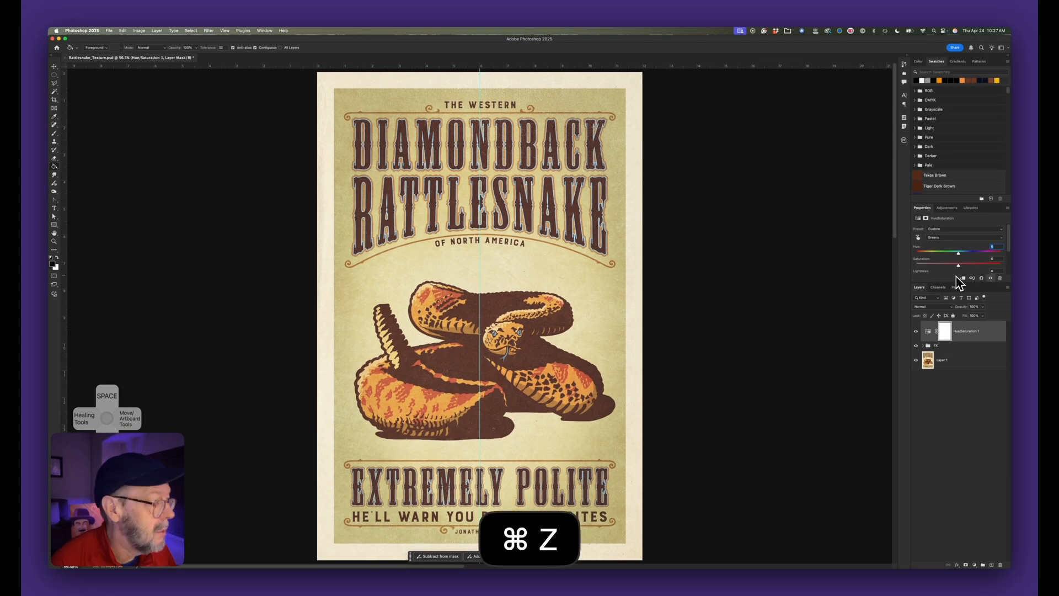
- Try strongly lowering and raising the saturation of the Reds range, and undo the change
{"action": "left_click", "coordinate": [965, 238]}
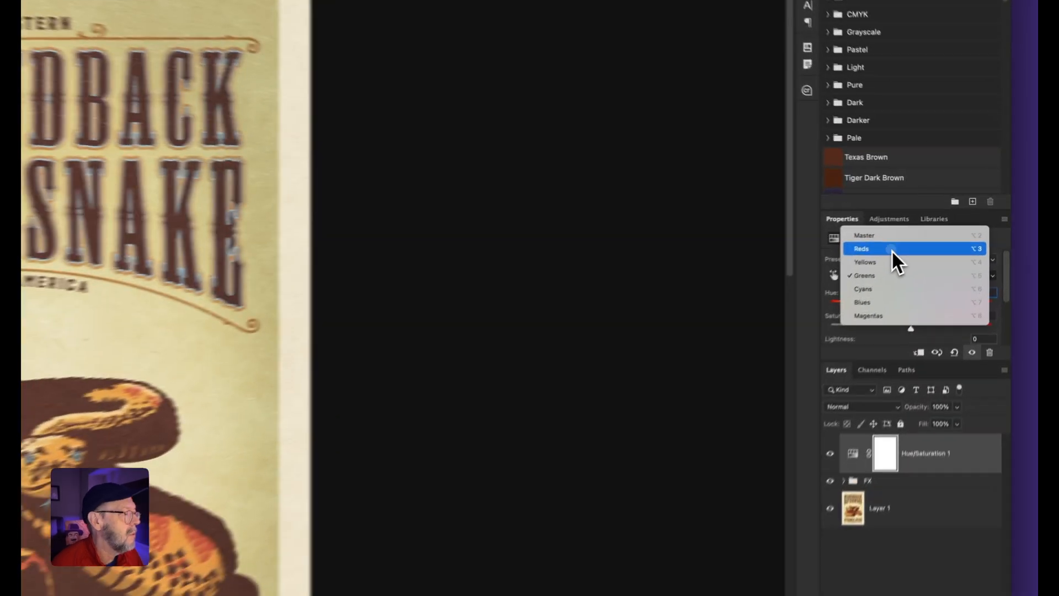
{"action": "left_click", "coordinate": [948, 225]}
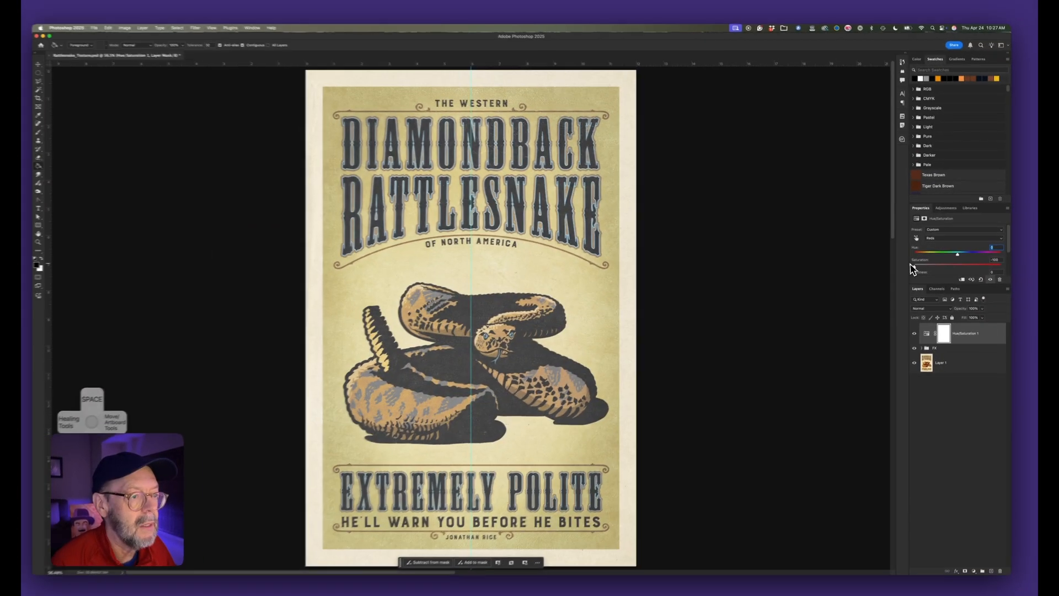
{"action": "left_click_drag", "start_coordinate": [906, 335], "coordinate": [968, 335]}
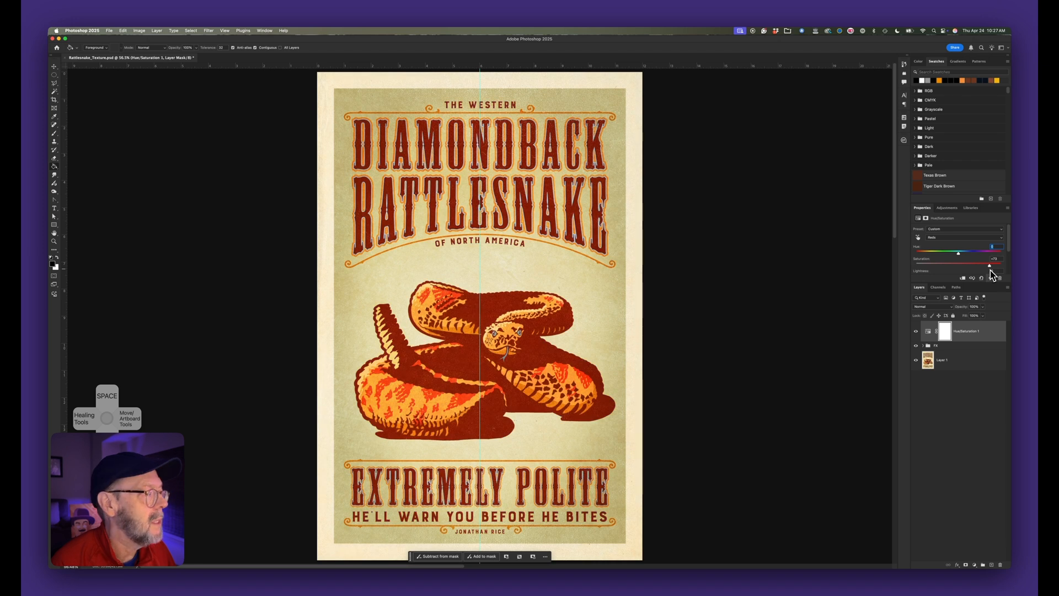
{"action": "key", "text": "super+z"}
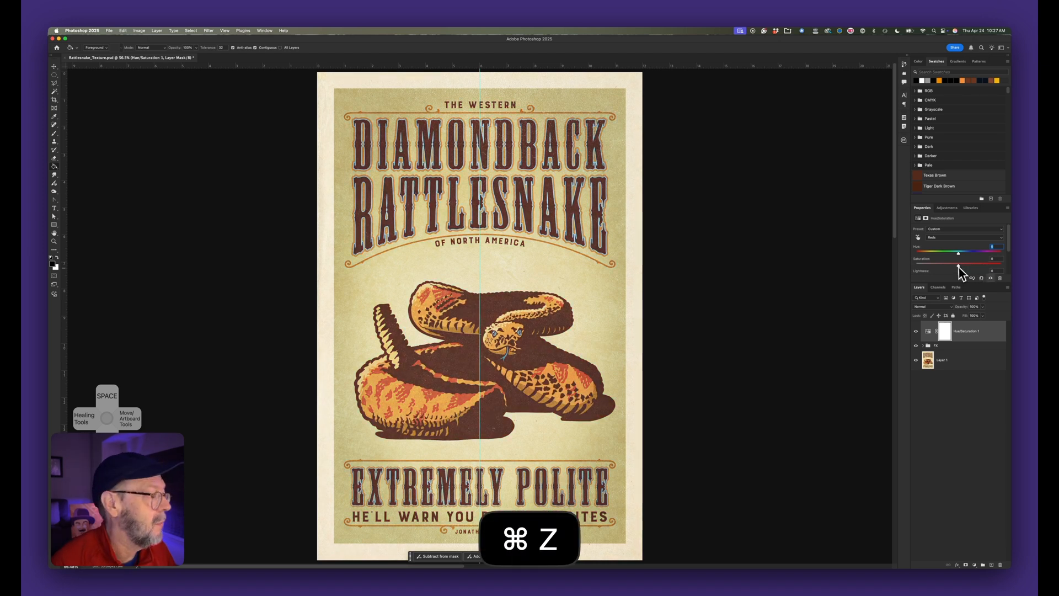
- Review the Hue/Saturation settings of the Master and Yellows ranges, ending on Master
{"action": "left_click", "coordinate": [962, 239]}
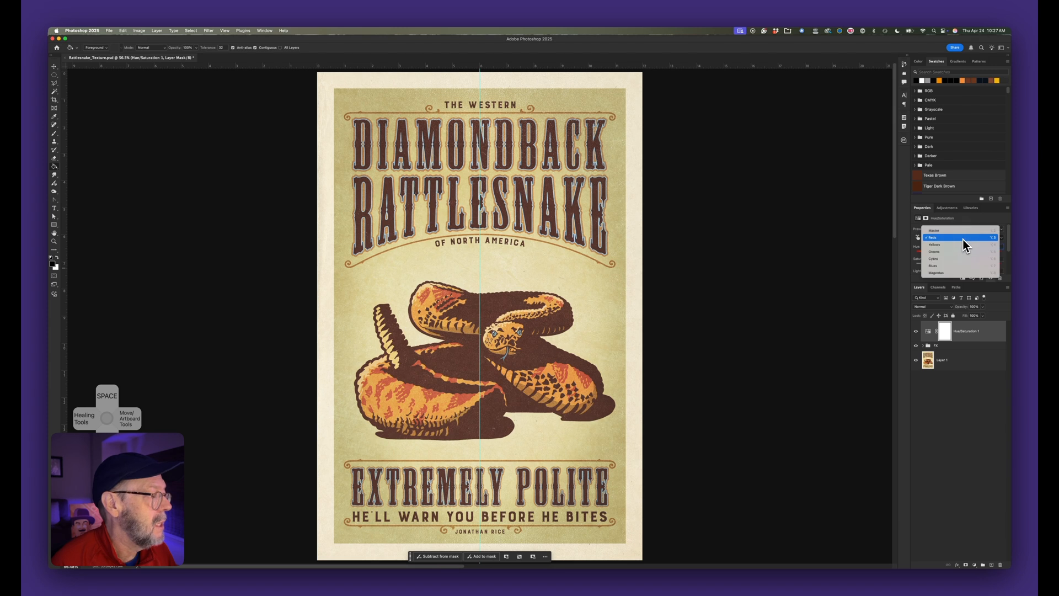
{"action": "left_click", "coordinate": [963, 232]}
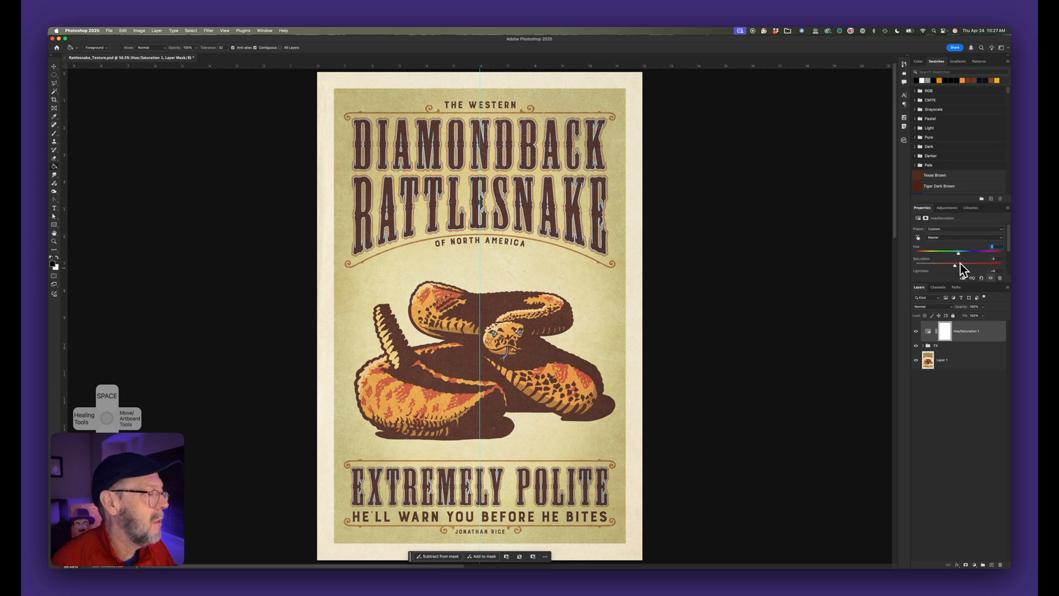
{"action": "scroll", "coordinate": [963, 267], "scroll_direction": "down", "scroll_amount": 1}
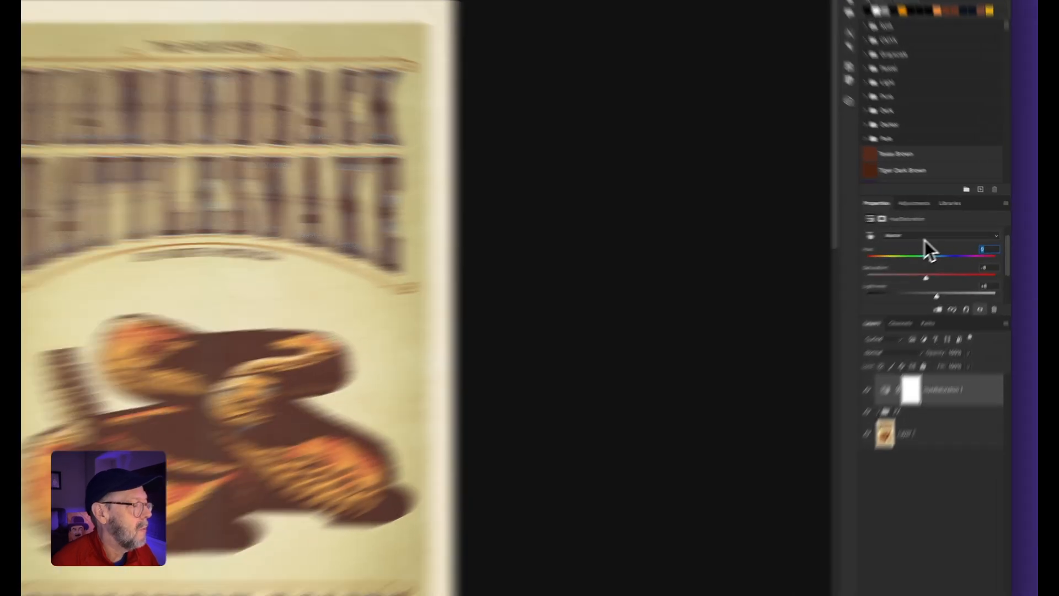
{"action": "left_click", "coordinate": [958, 230]}
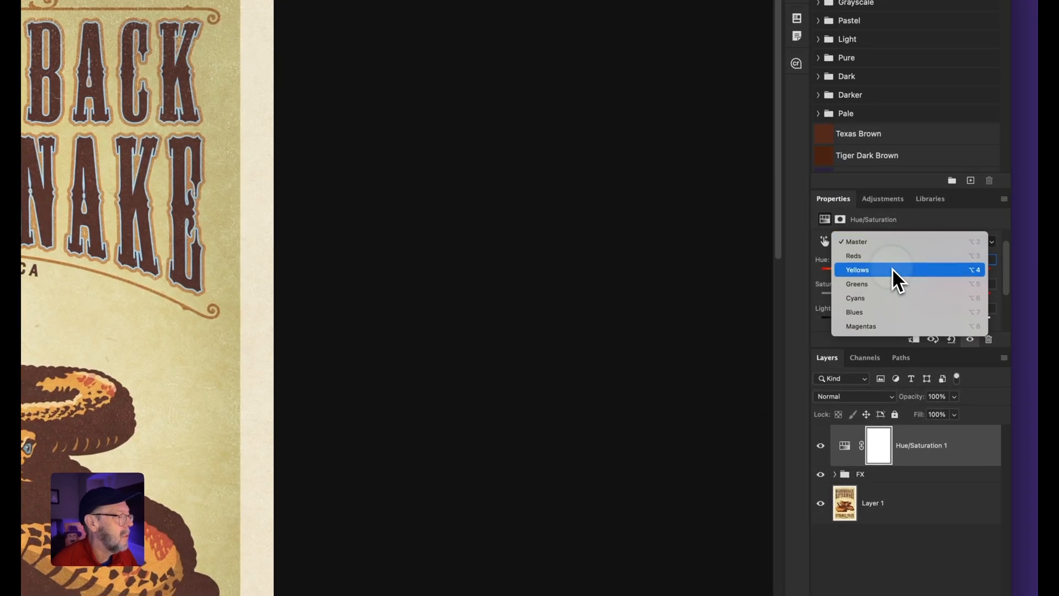
{"action": "left_click", "coordinate": [892, 268]}
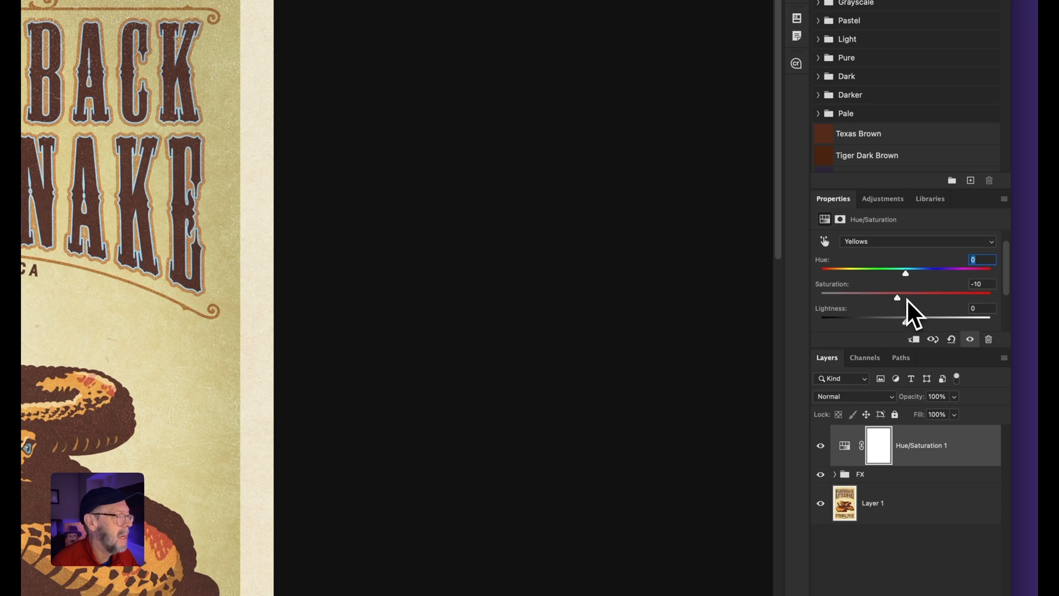
{"action": "left_click", "coordinate": [908, 243]}
{"action": "left_click", "coordinate": [908, 216]}
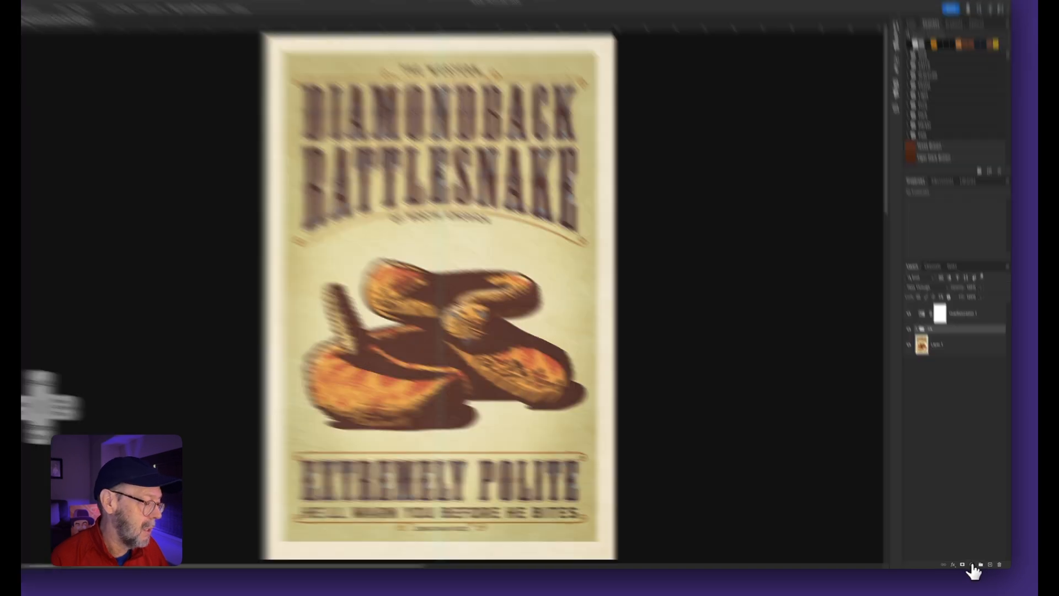
- Add a Brightness/Contrast adjustment layer directly above the FX group, raise its brightness slightly, and compare the poster with it hidden and shown
{"action": "left_click", "coordinate": [975, 565]}
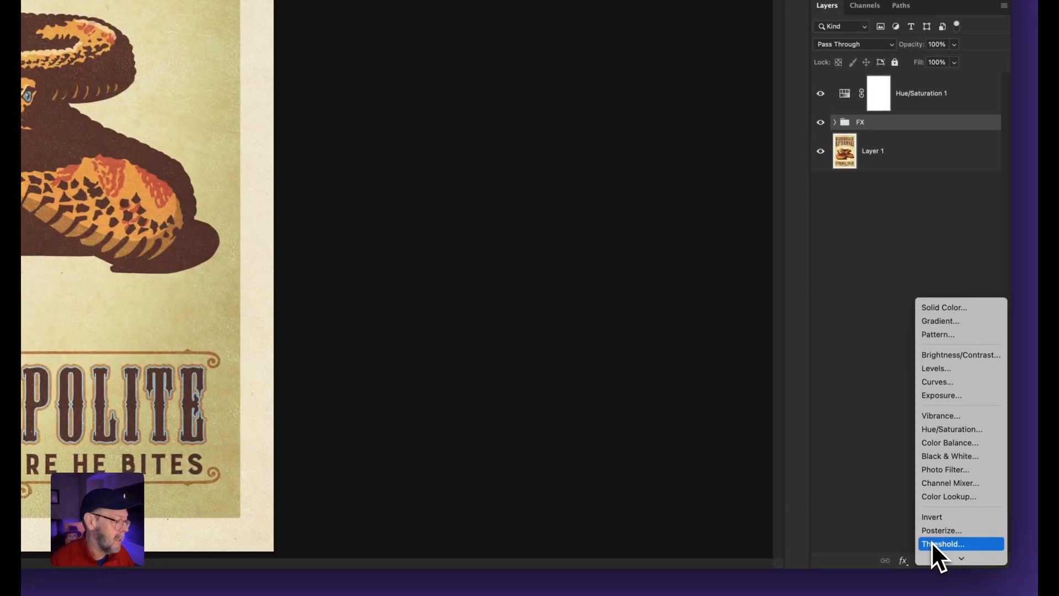
{"action": "left_click", "coordinate": [967, 355]}
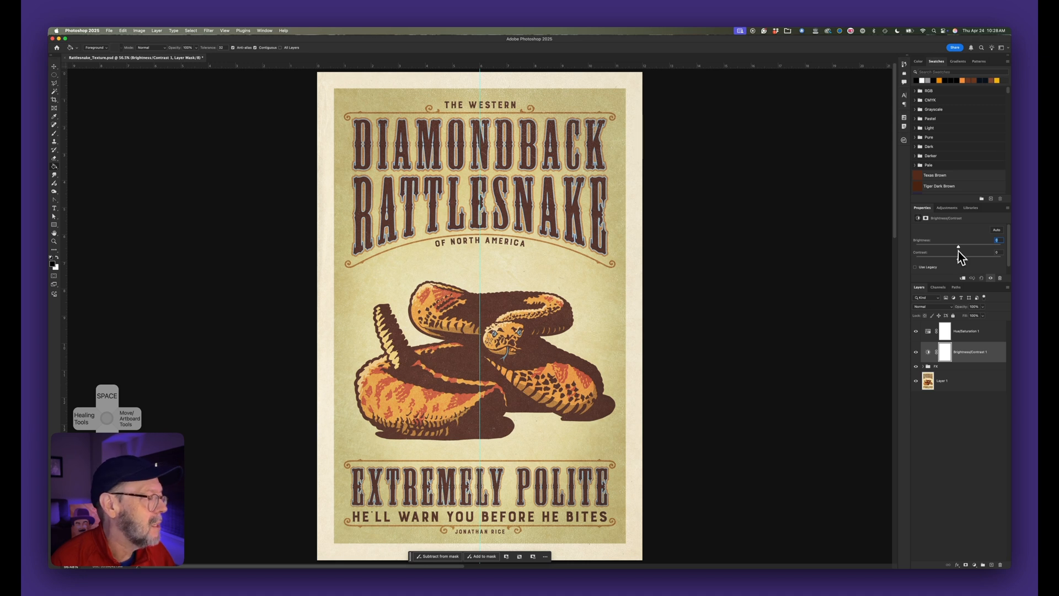
{"action": "left_click_drag", "start_coordinate": [959, 247], "coordinate": [962, 248]}
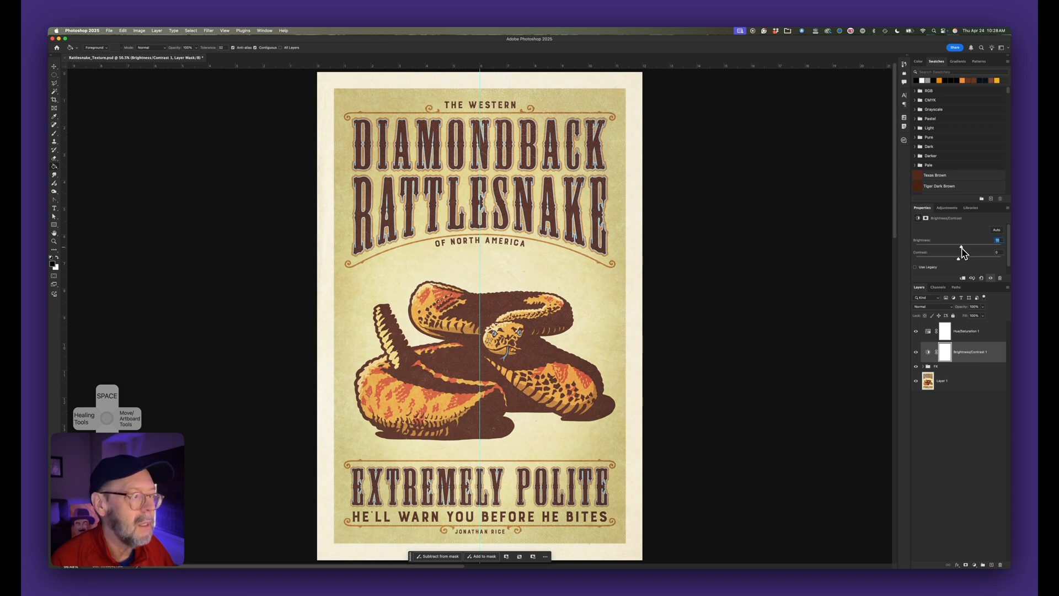
{"action": "left_click", "coordinate": [916, 352]}
{"action": "left_click", "coordinate": [916, 352]}
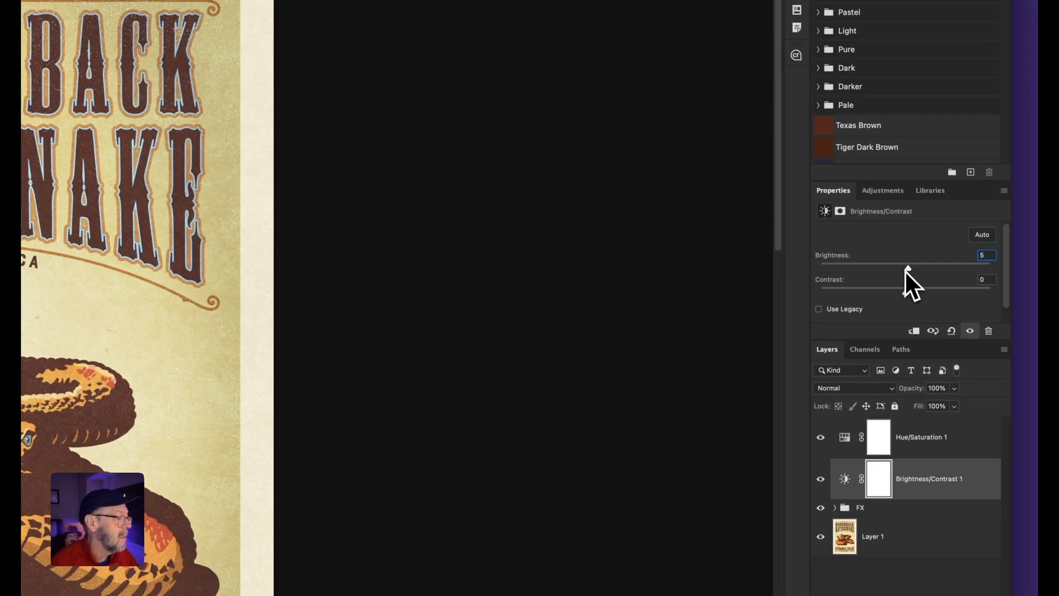
- Set the Brightness/Contrast adjustment to brightness 8 and contrast -9, checking the poster with the layer hidden and shown
{"action": "left_click_drag", "start_coordinate": [907, 270], "coordinate": [911, 272]}
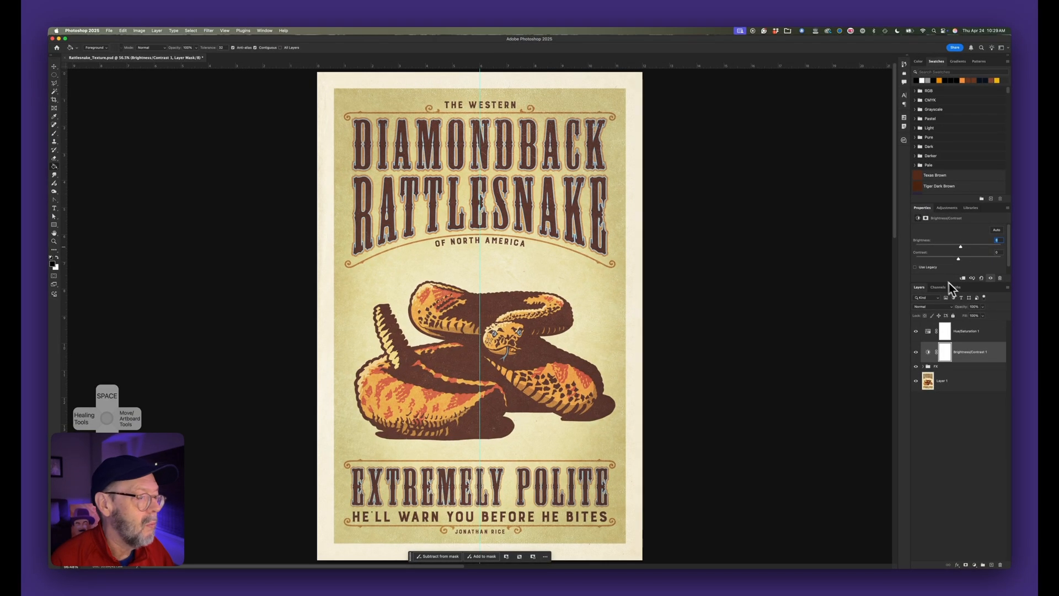
{"action": "left_click", "coordinate": [916, 352]}
{"action": "left_click", "coordinate": [916, 352]}
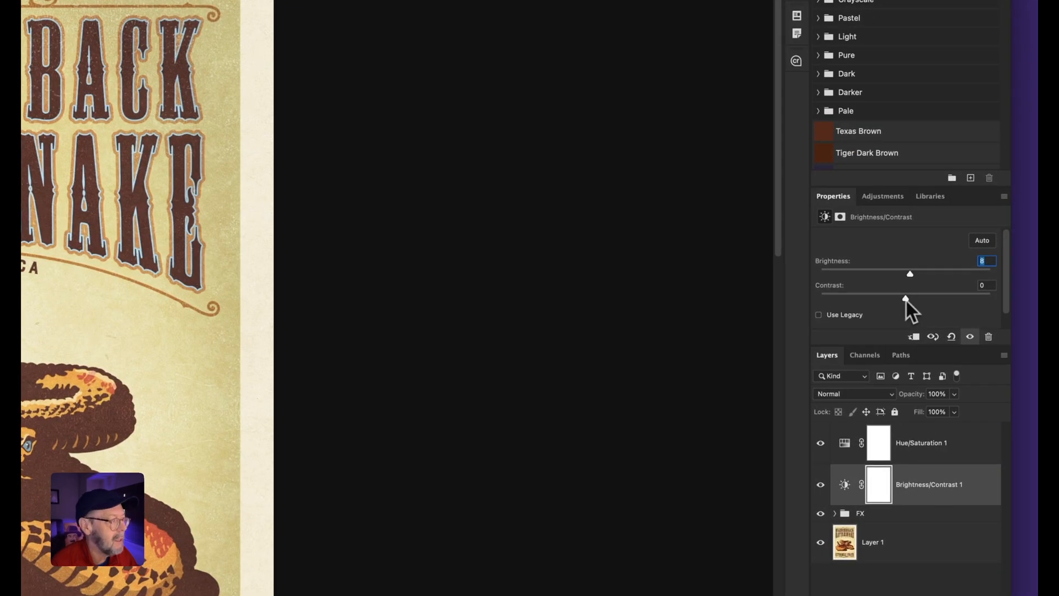
{"action": "left_click_drag", "start_coordinate": [906, 300], "coordinate": [902, 301]}
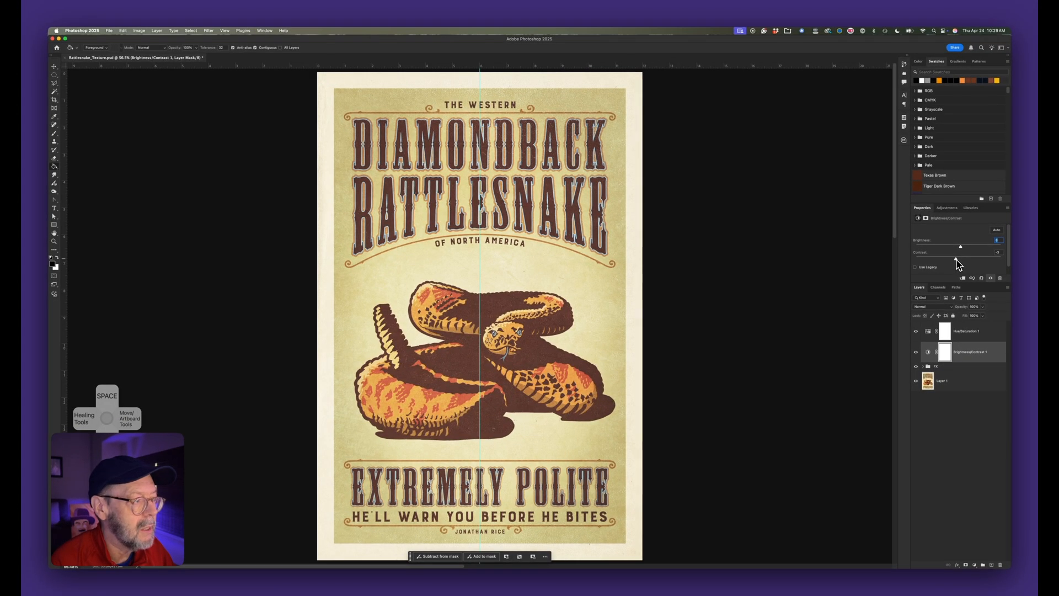
{"action": "mouse_move", "coordinate": [956, 259]}
{"action": "left_mouse_down"}
{"action": "mouse_move", "coordinate": [893, 260]}
{"action": "mouse_move", "coordinate": [951, 259]}
{"action": "left_mouse_up"}
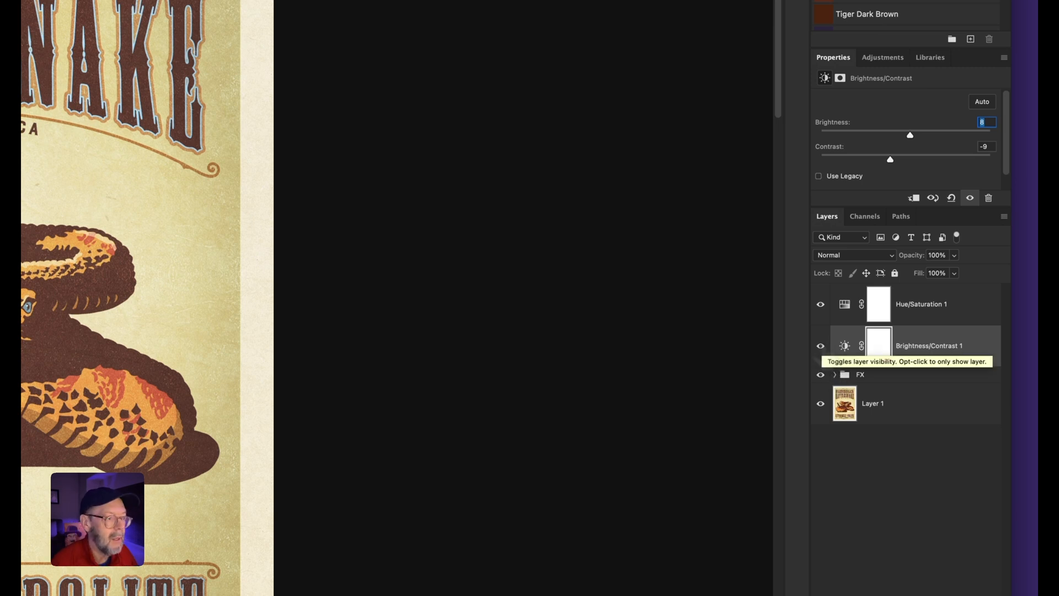
- Compare the poster with the Brightness/Contrast and Hue/Saturation adjustment layers each hidden and shown
{"action": "left_click", "coordinate": [821, 346]}
{"action": "left_click", "coordinate": [970, 198]}
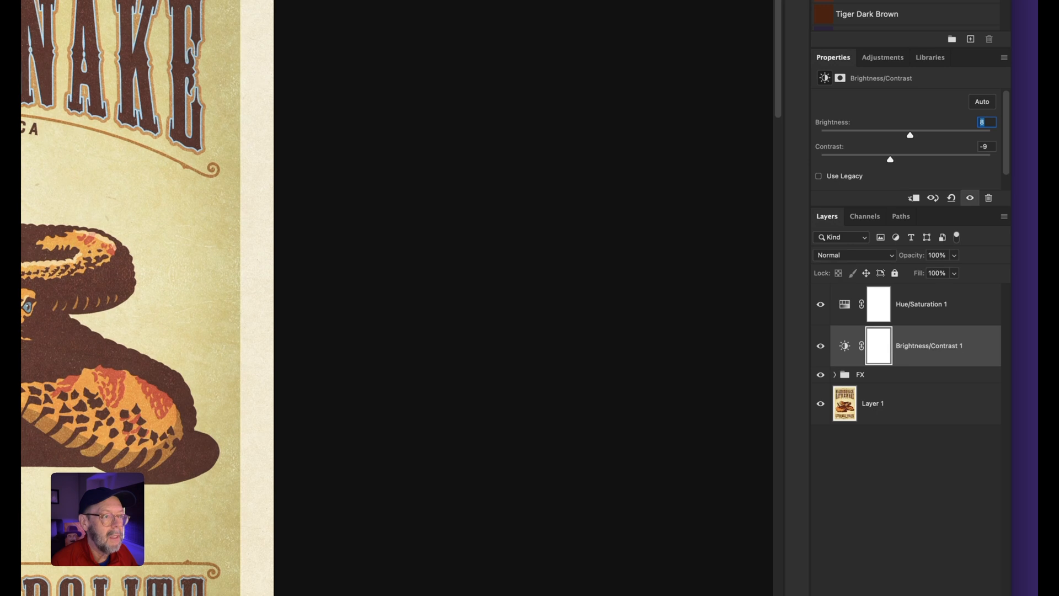
{"action": "left_click", "coordinate": [970, 198]}
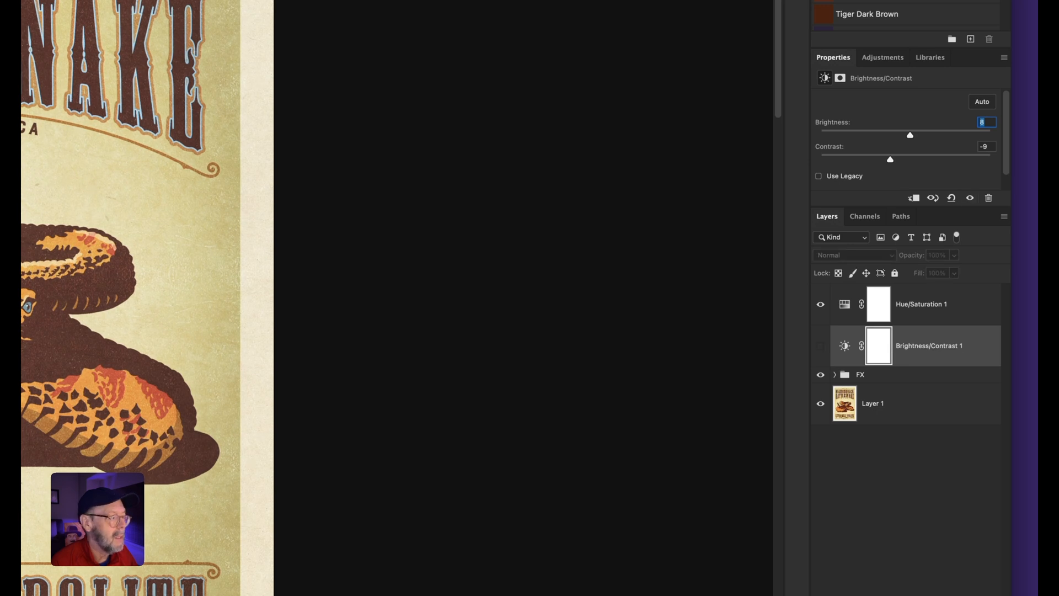
{"action": "left_click", "coordinate": [970, 198]}
{"action": "left_click", "coordinate": [970, 198]}
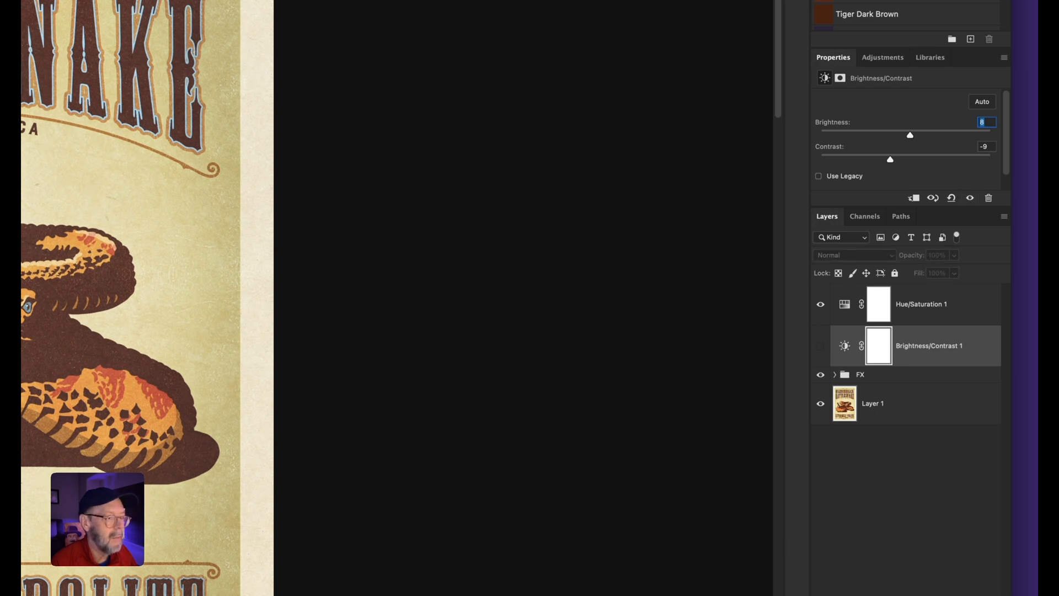
{"action": "left_click", "coordinate": [820, 346]}
{"action": "left_click", "coordinate": [821, 304]}
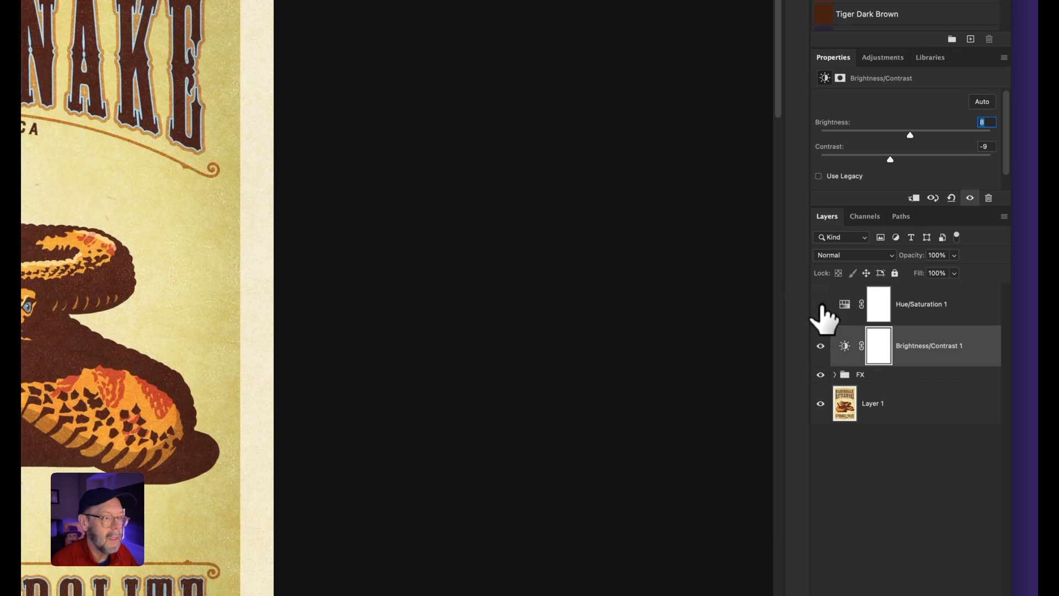
{"action": "left_click", "coordinate": [821, 304]}
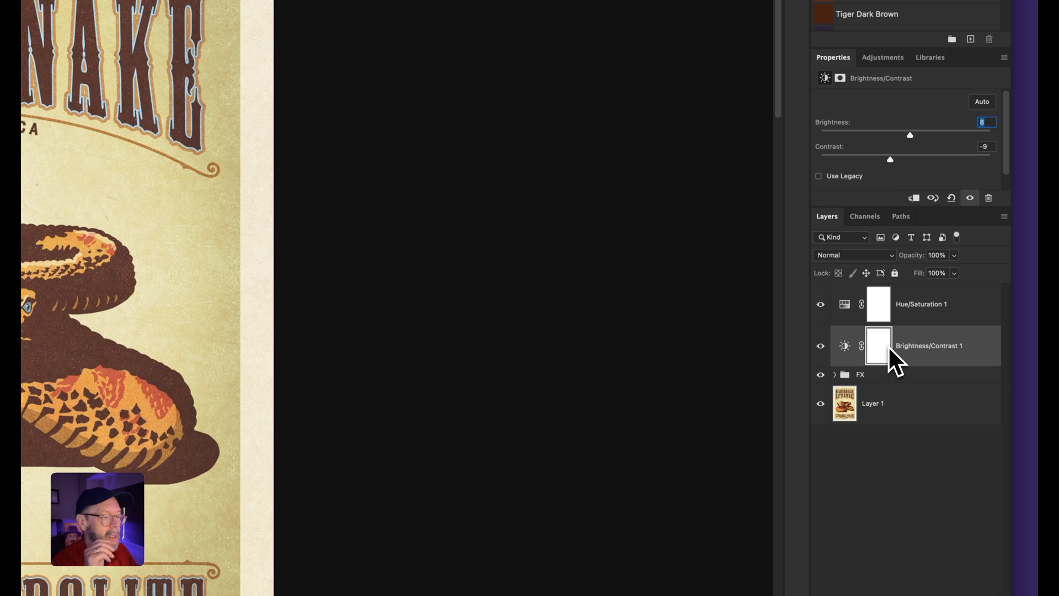
- Add a Photo Filter adjustment layer directly above the FX group
{"action": "left_click", "coordinate": [891, 377]}
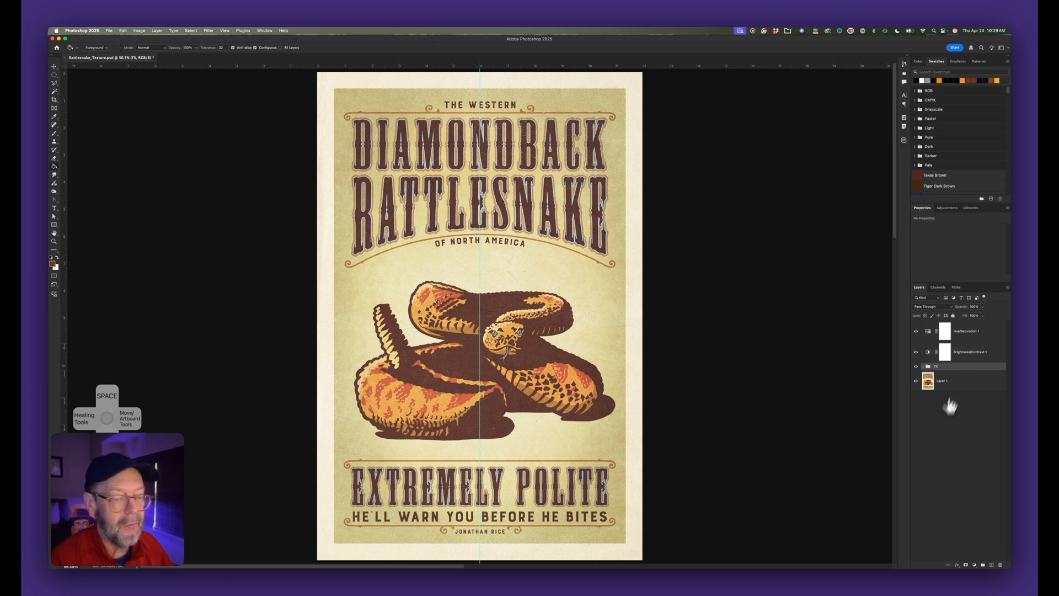
{"action": "left_click", "coordinate": [975, 565]}
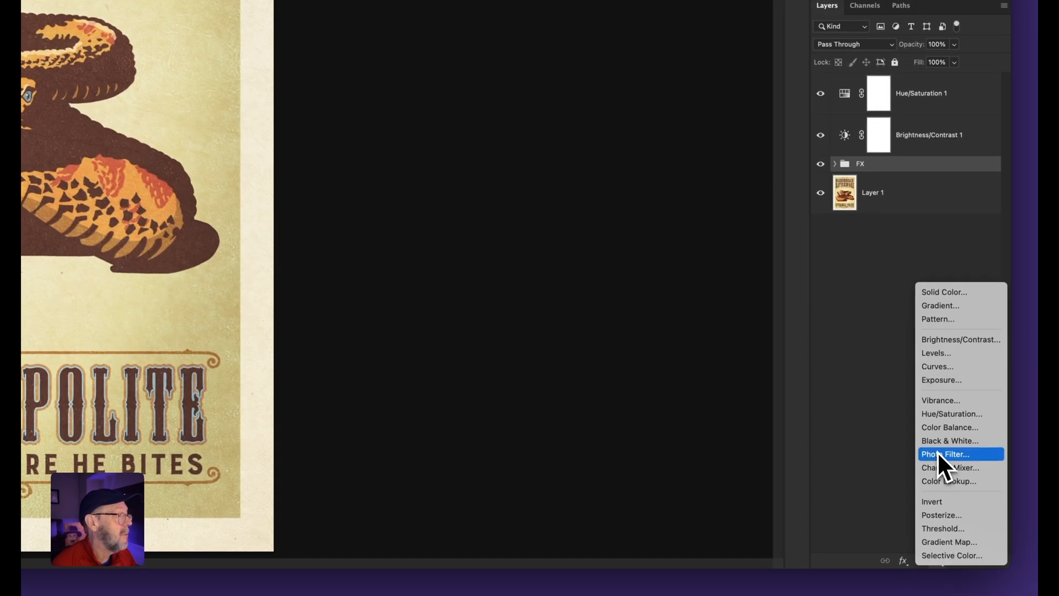
{"action": "left_click", "coordinate": [938, 454]}
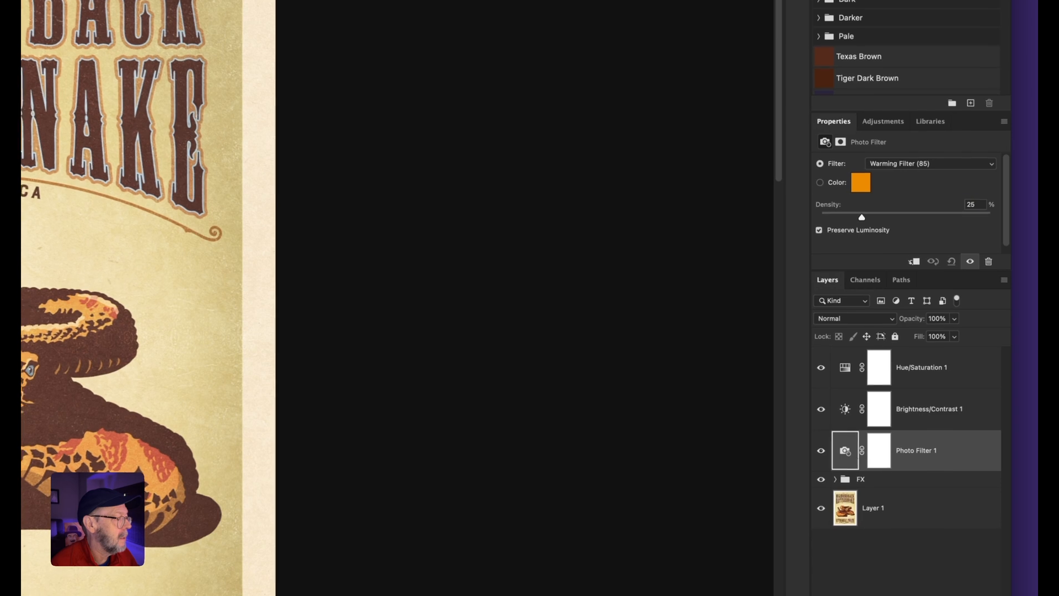
- Try the Warming Filter (85), Warming Filter (LBA) and Warming Filter (81) presets on the Photo Filter adjustment
{"action": "left_click", "coordinate": [905, 163]}
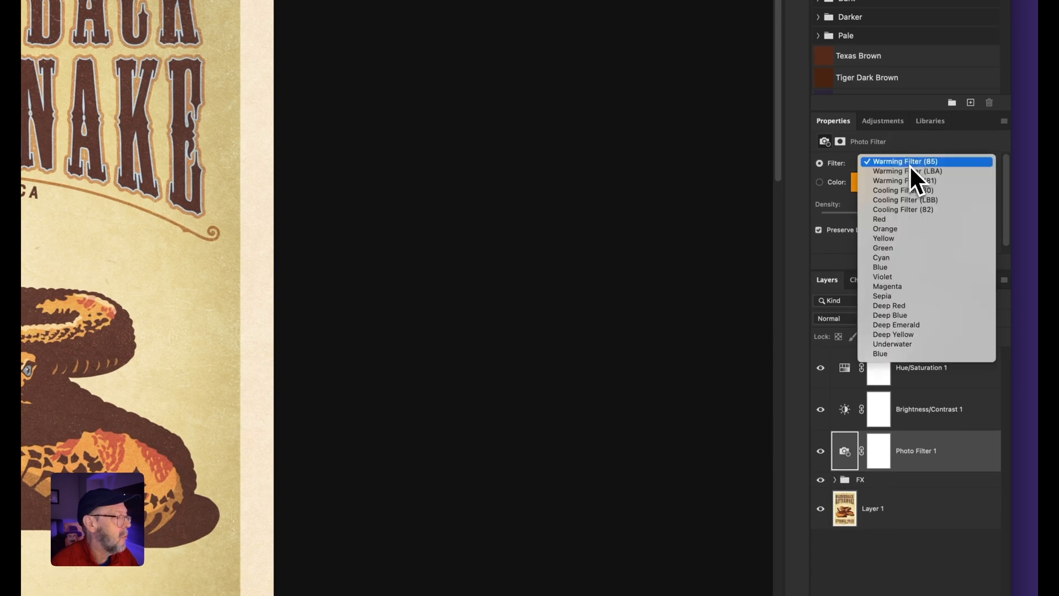
{"action": "left_click", "coordinate": [909, 165]}
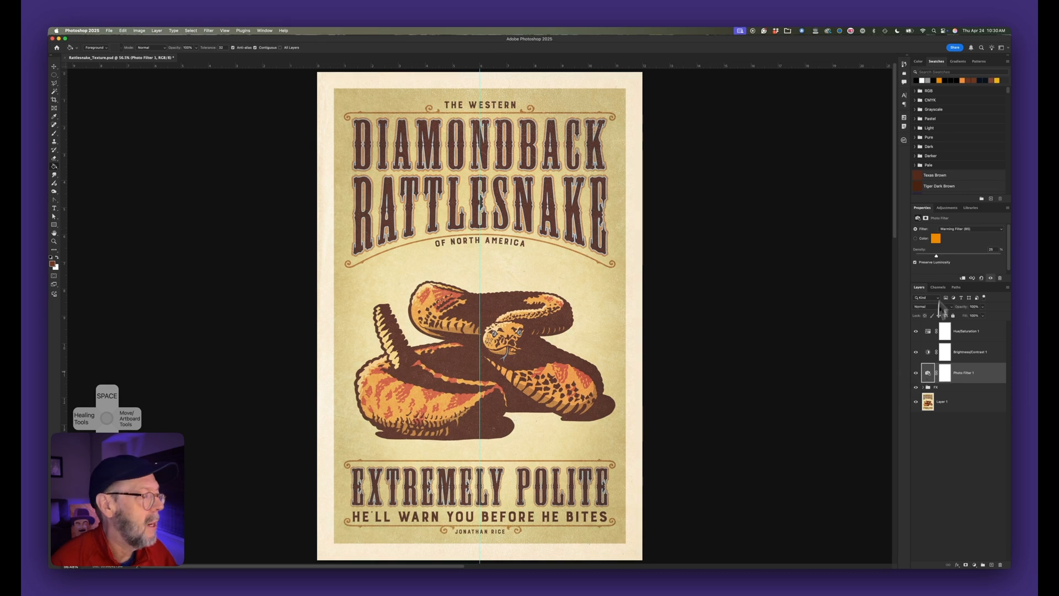
{"action": "left_click", "coordinate": [962, 231]}
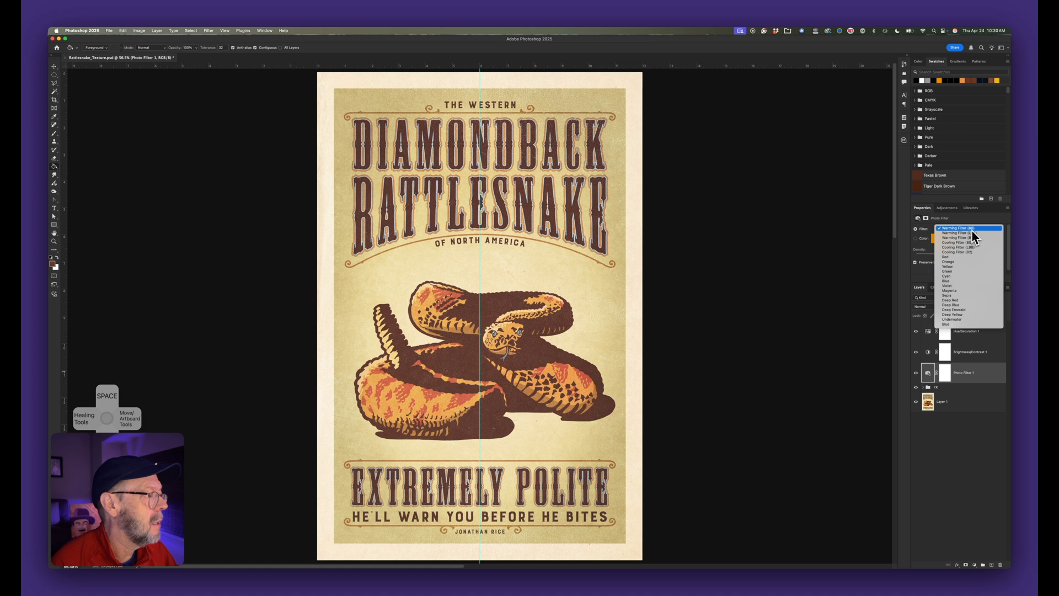
{"action": "left_click", "coordinate": [971, 232]}
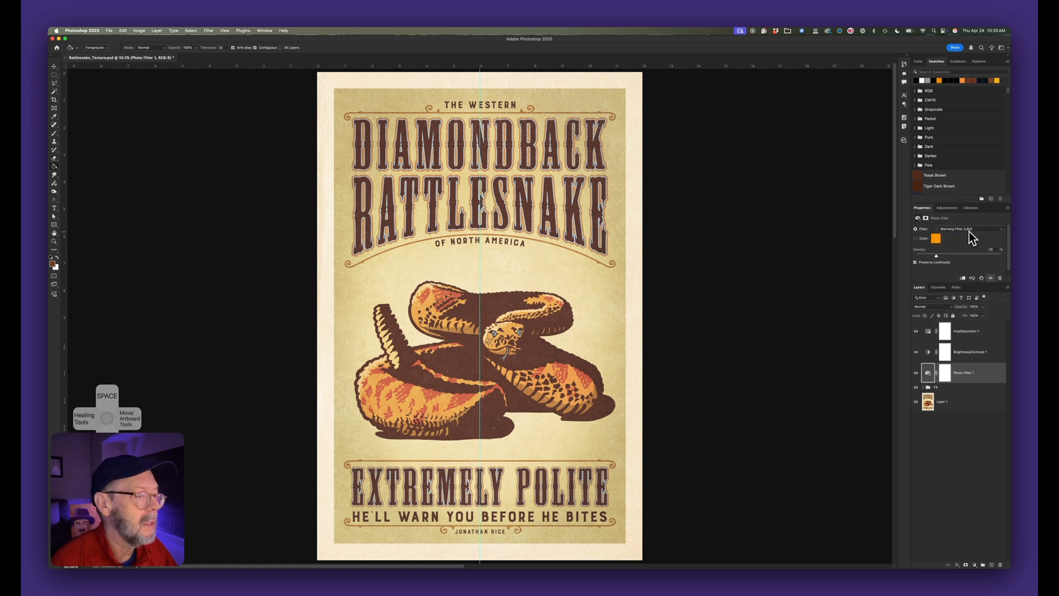
{"action": "left_click", "coordinate": [969, 230]}
{"action": "left_click", "coordinate": [969, 232]}
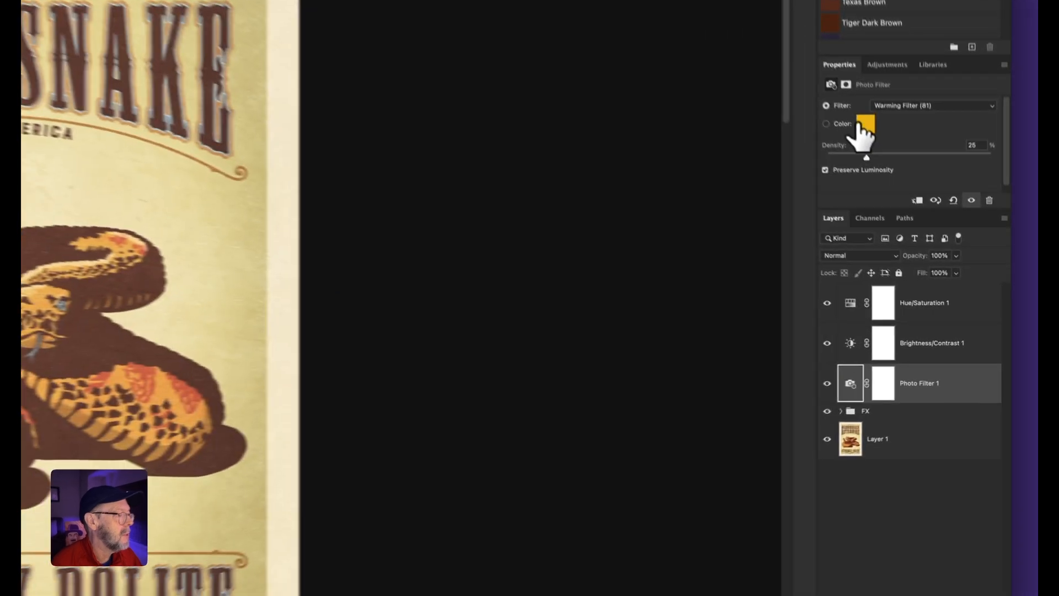
- Give the Photo Filter a custom orange color of R 236, G 138, B 0
{"action": "left_click", "coordinate": [936, 238]}
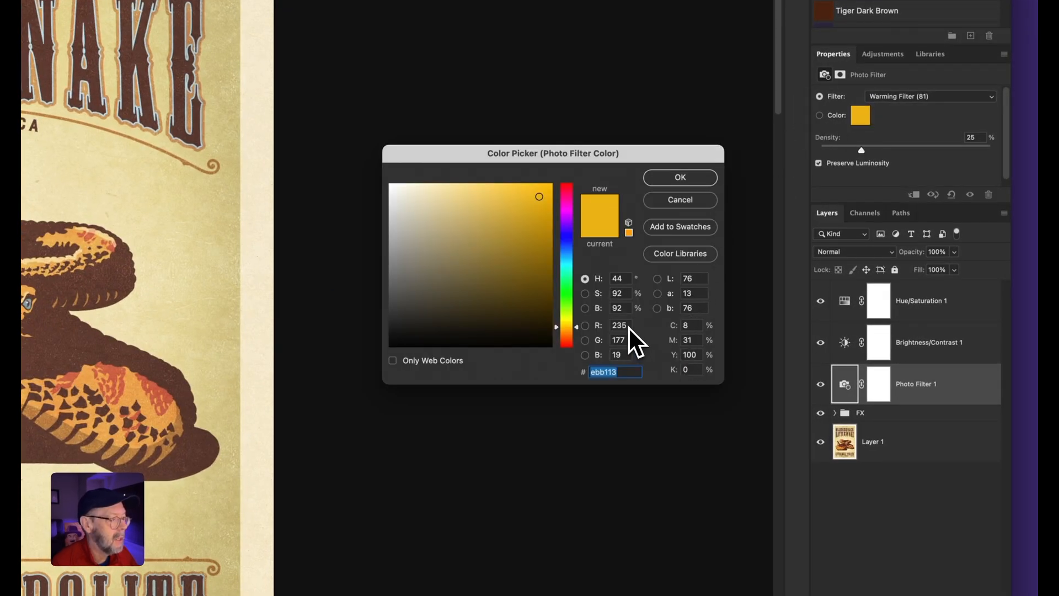
{"action": "left_click_drag", "start_coordinate": [633, 150], "coordinate": [632, 328]}
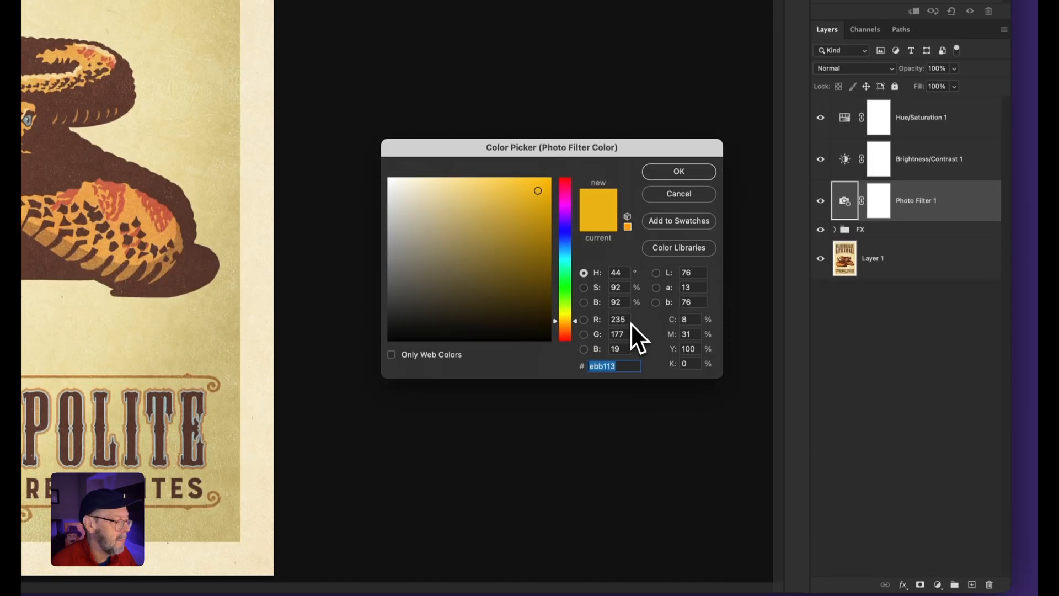
{"action": "left_click", "coordinate": [614, 316]}
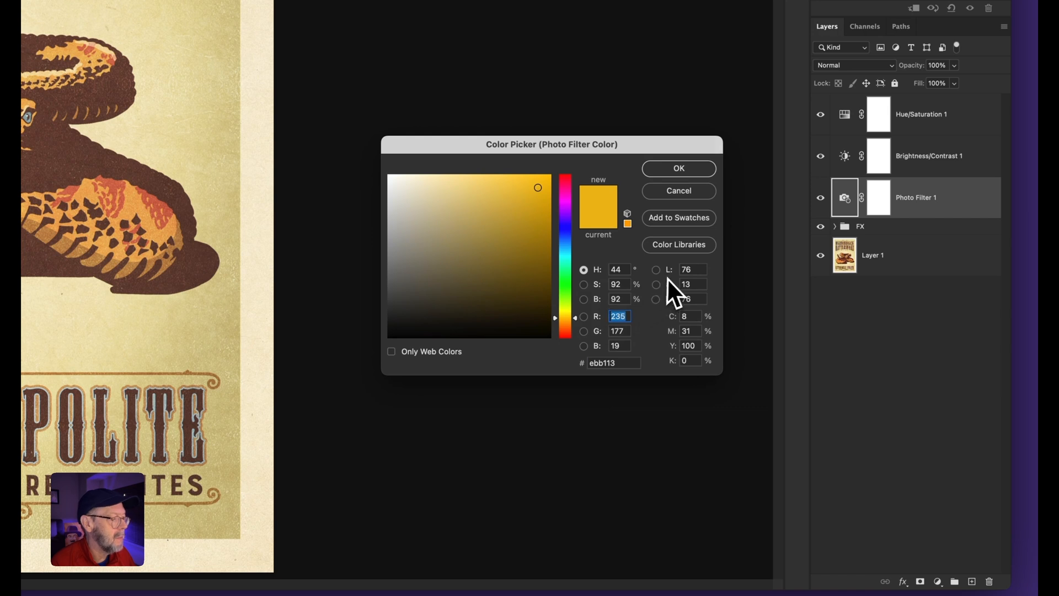
{"action": "type", "text": "236"}
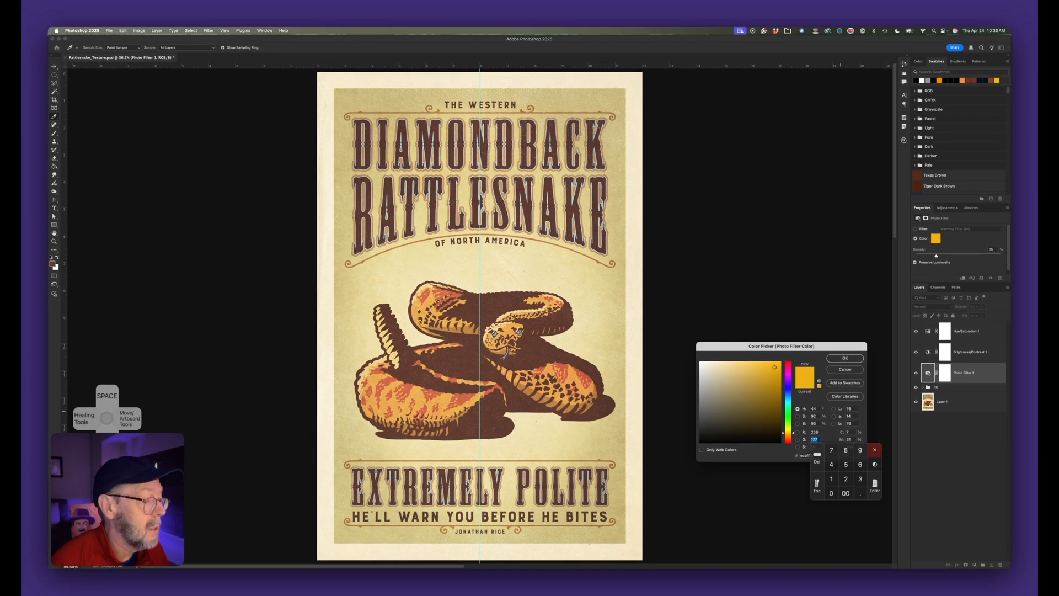
{"action": "type", "text": "138"}
{"action": "key", "text": "Tab"}
{"action": "type", "text": "0"}
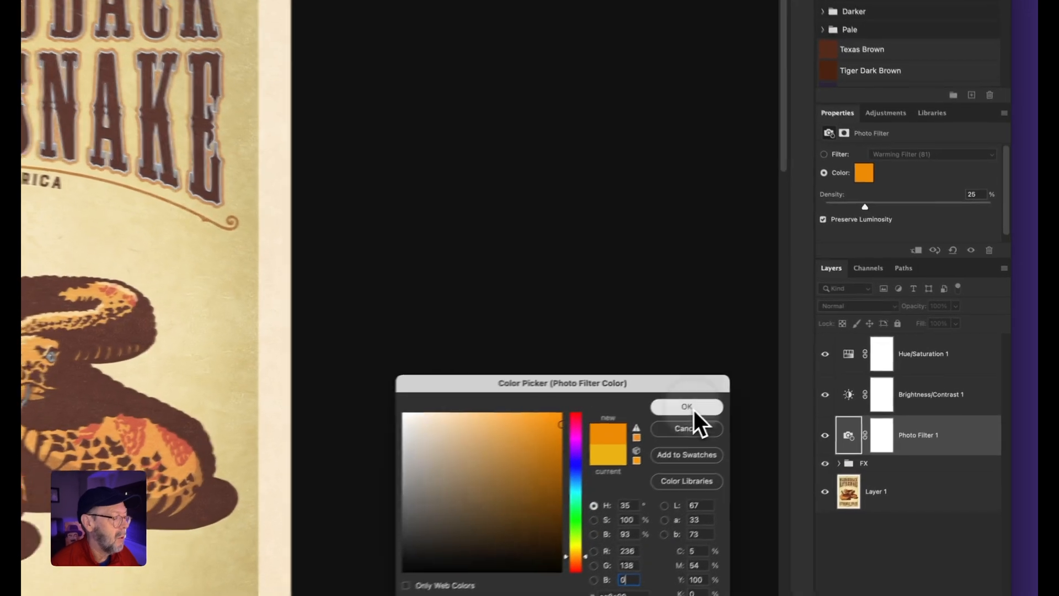
{"action": "left_click", "coordinate": [846, 359]}
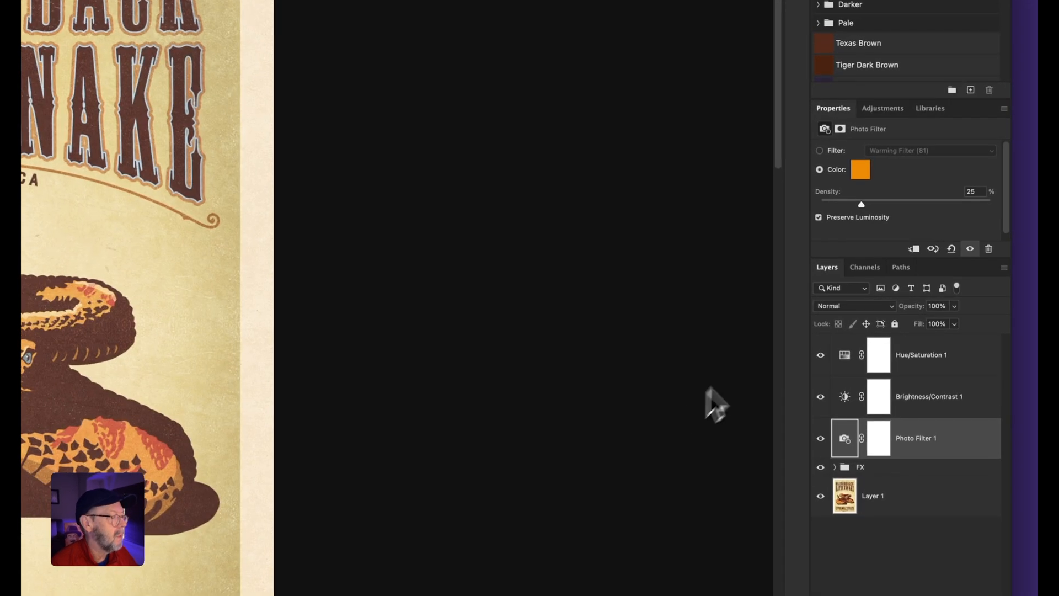
- Set the Photo Filter density to 20% and compare the poster with the layer hidden and shown
{"action": "left_click", "coordinate": [972, 192]}
{"action": "type", "text": "20"}
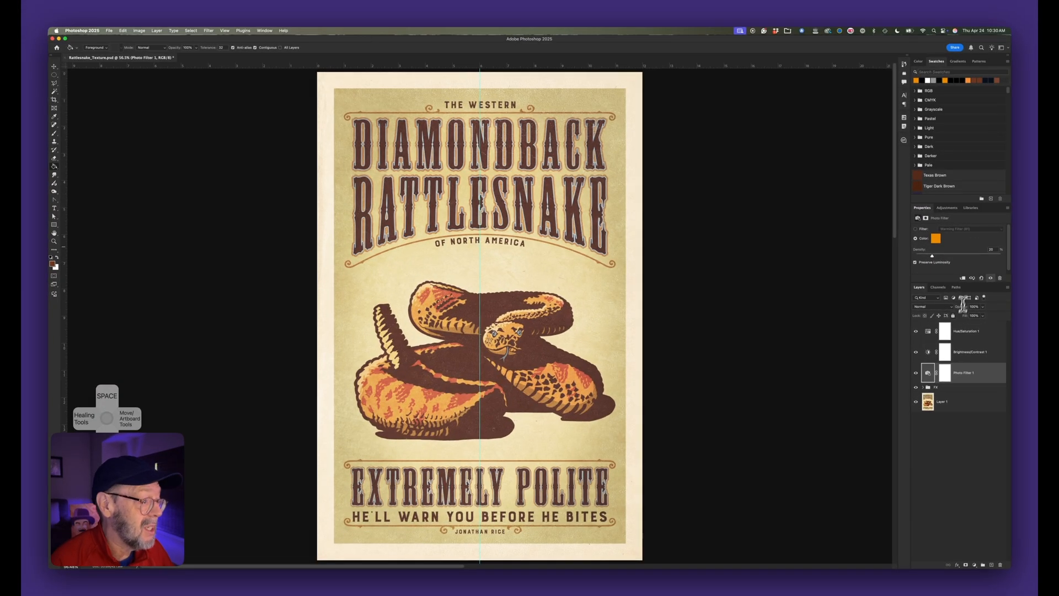
{"action": "left_click", "coordinate": [916, 373]}
{"action": "left_click", "coordinate": [917, 373]}
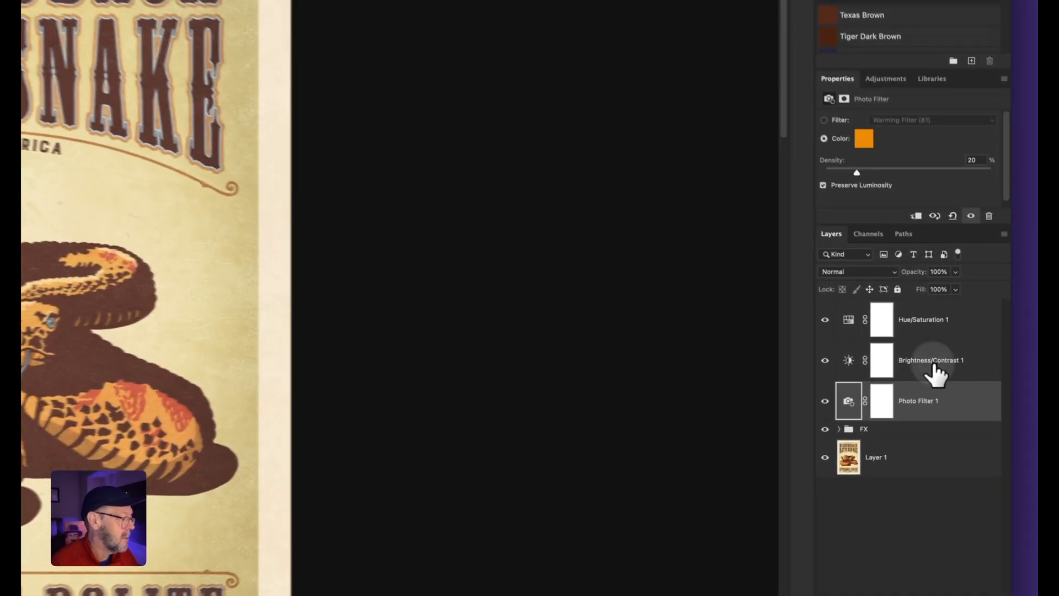
- Group the Photo Filter, Brightness/Contrast and Hue/Saturation layers into a new group named Adjustments
{"action": "left_click", "coordinate": [971, 358], "text": "shift"}
{"action": "left_click", "coordinate": [930, 330], "text": "shift"}
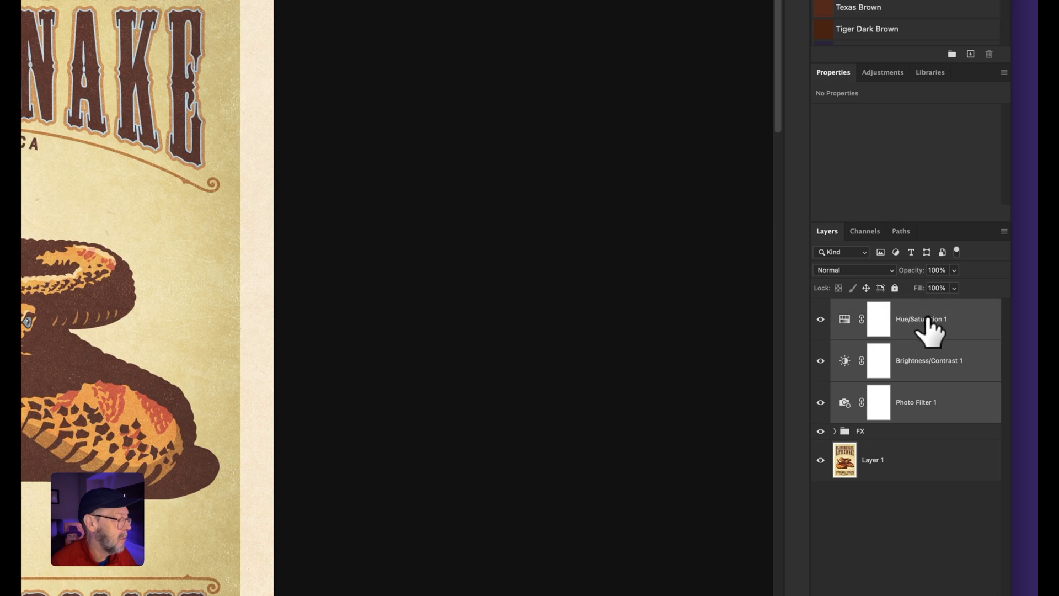
{"action": "left_click", "coordinate": [1005, 231]}
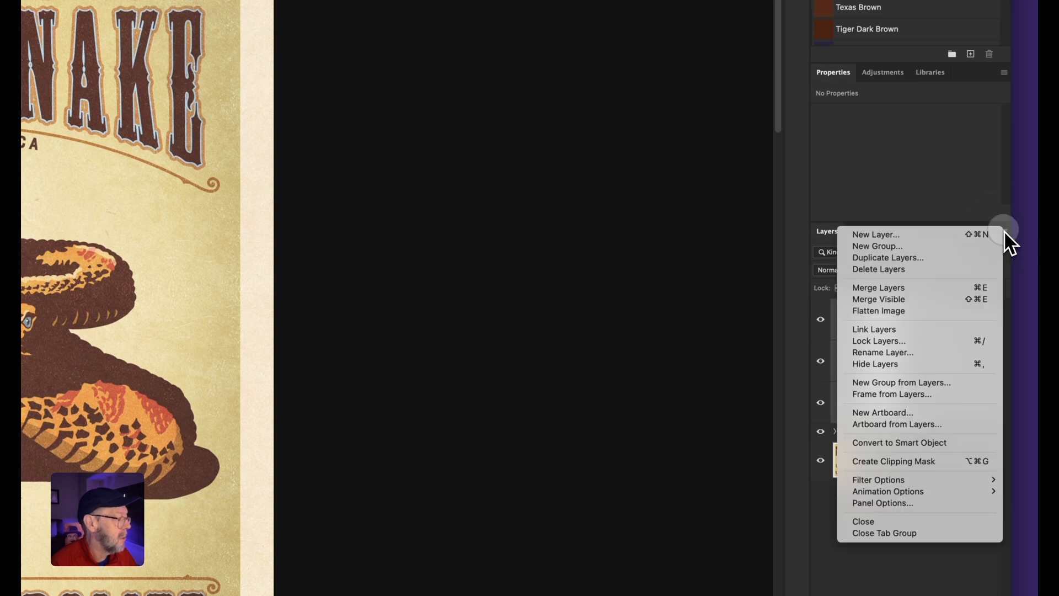
{"action": "left_click", "coordinate": [944, 383]}
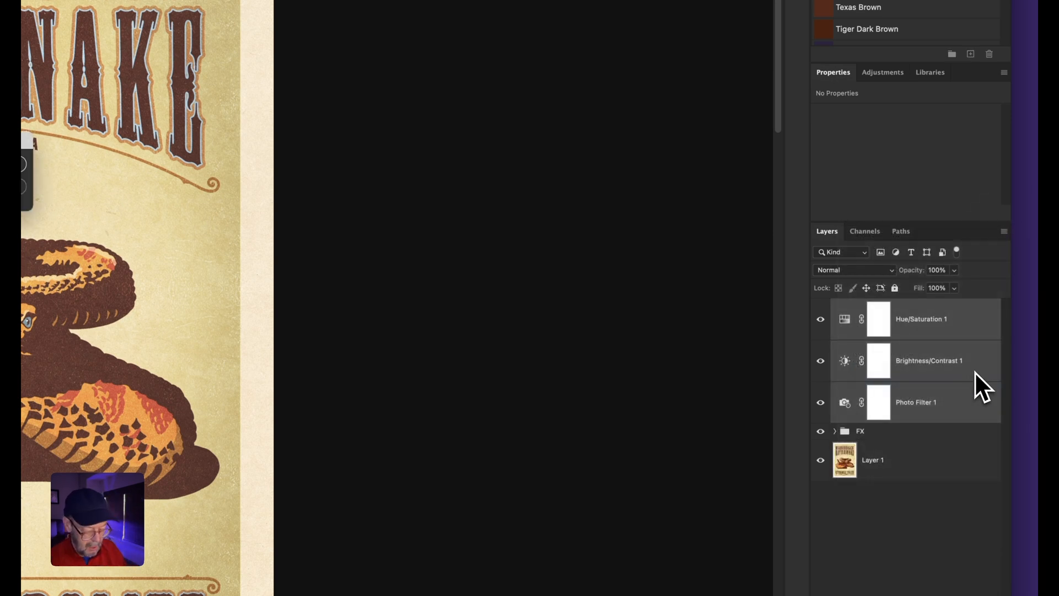
{"action": "type", "text": "Adjustm"}
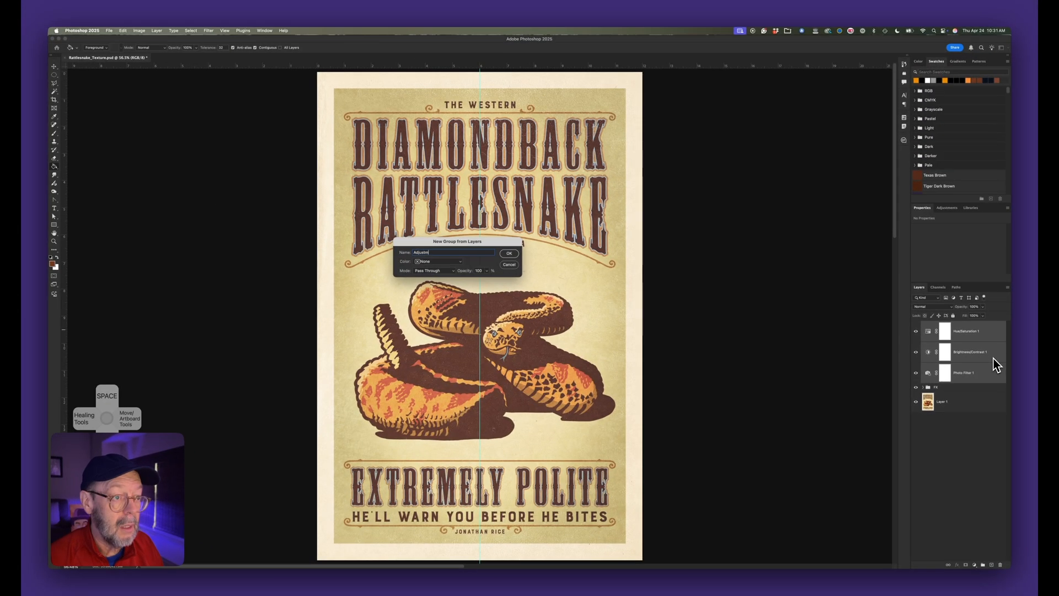
{"action": "type", "text": "ents"}
{"action": "key", "text": "Return"}
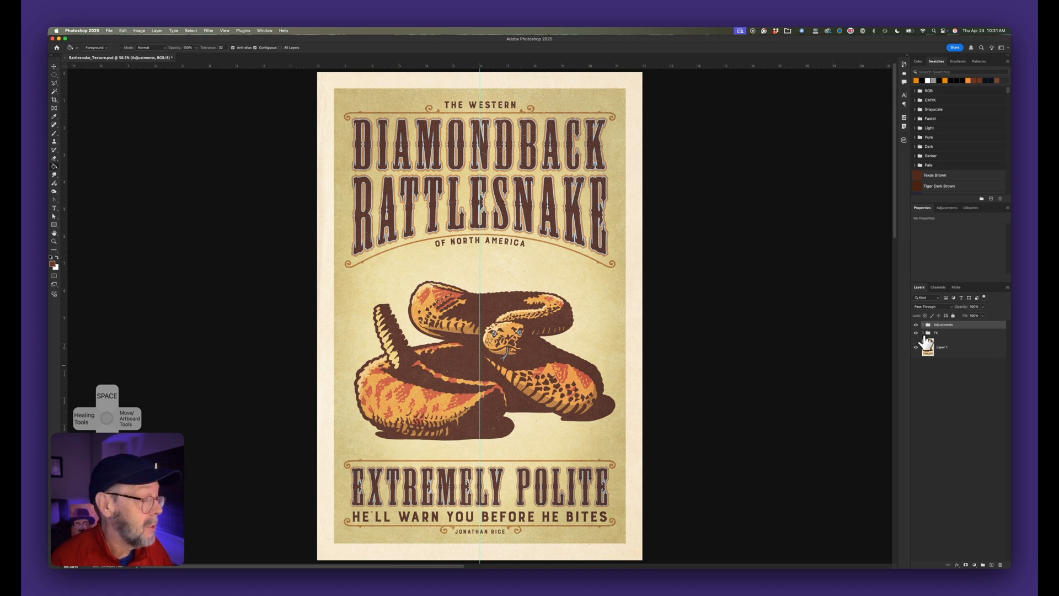
- Hide the FX and Adjustments groups, and show them again one after the other to compare the poster
{"action": "left_click_drag", "start_coordinate": [916, 333], "coordinate": [916, 326]}
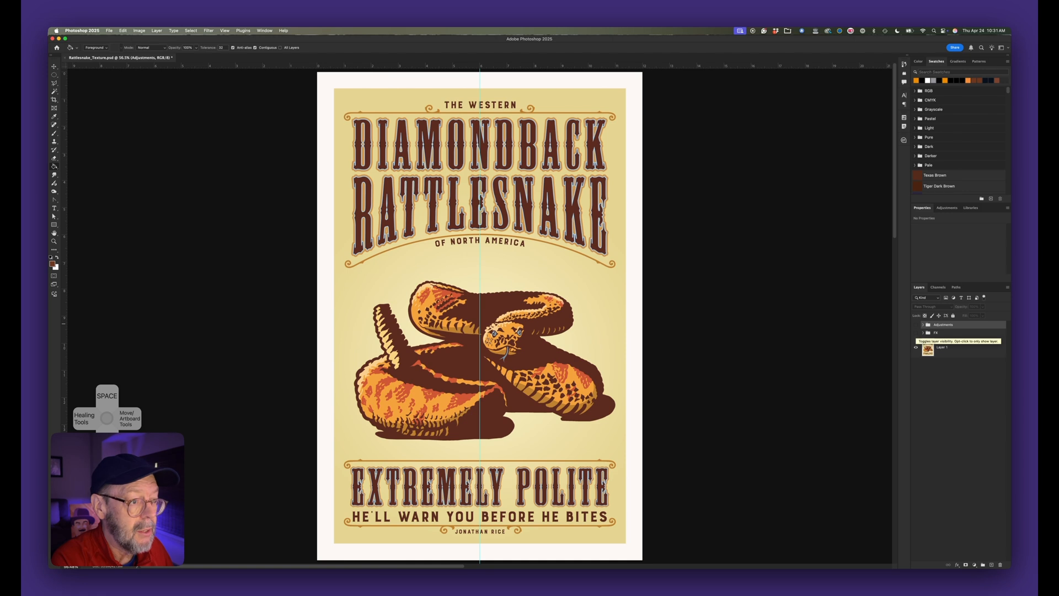
{"action": "left_click", "coordinate": [917, 333]}
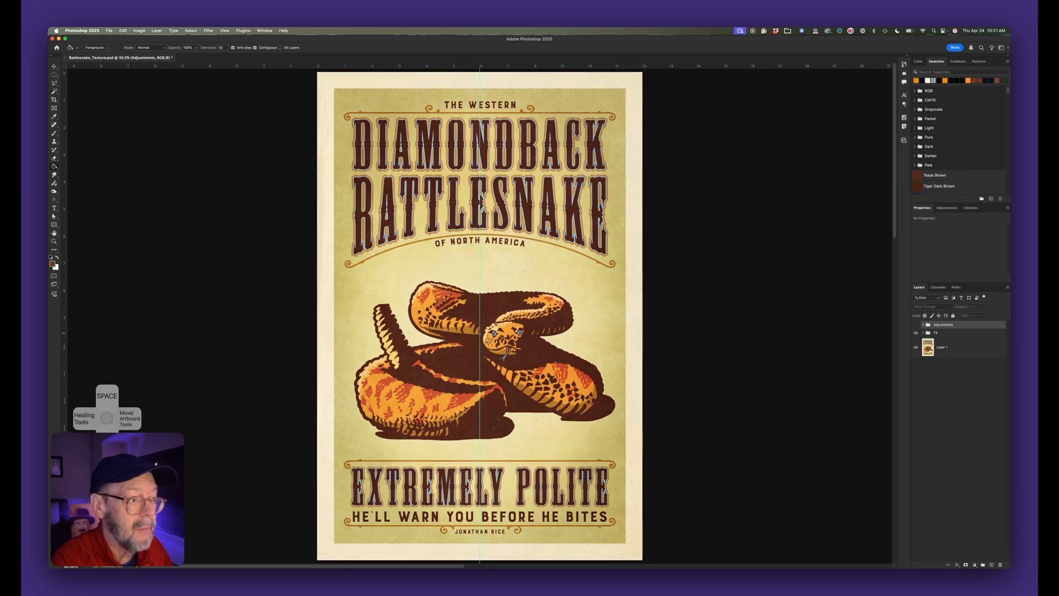
{"action": "left_click", "coordinate": [916, 325]}
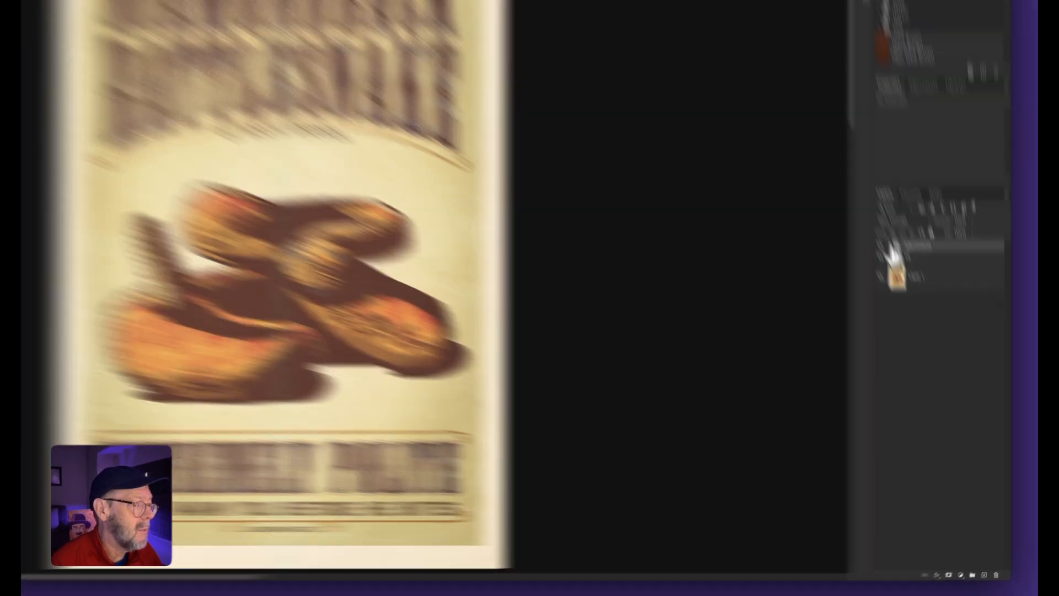
- Try a Curves adjustment layer with the Linear Contrast (RGB) preset above Hue/Saturation in the Adjustments group, and delete it
{"action": "left_click", "coordinate": [923, 324]}
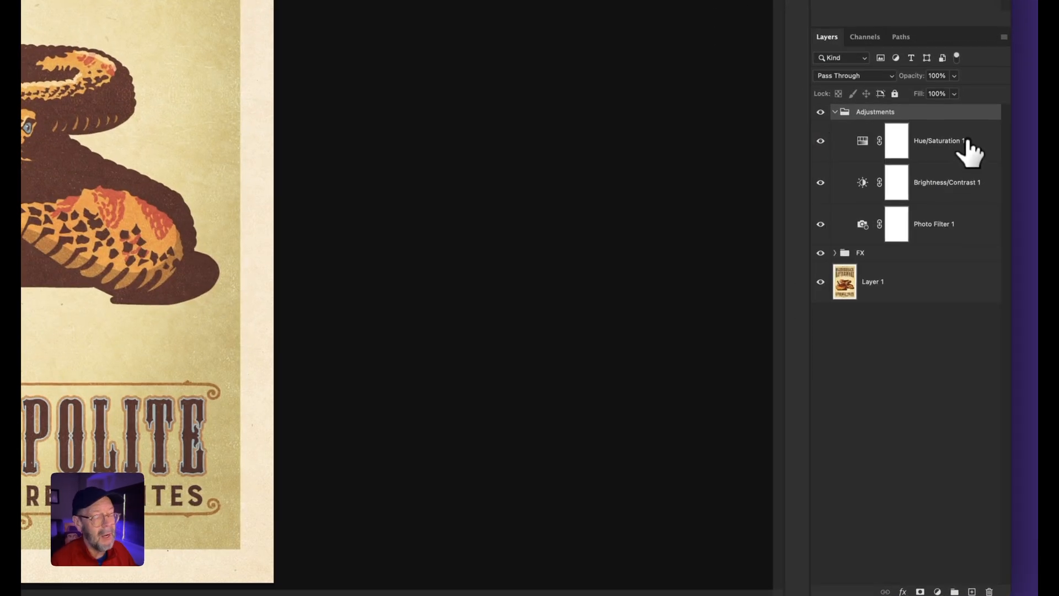
{"action": "left_click", "coordinate": [970, 153]}
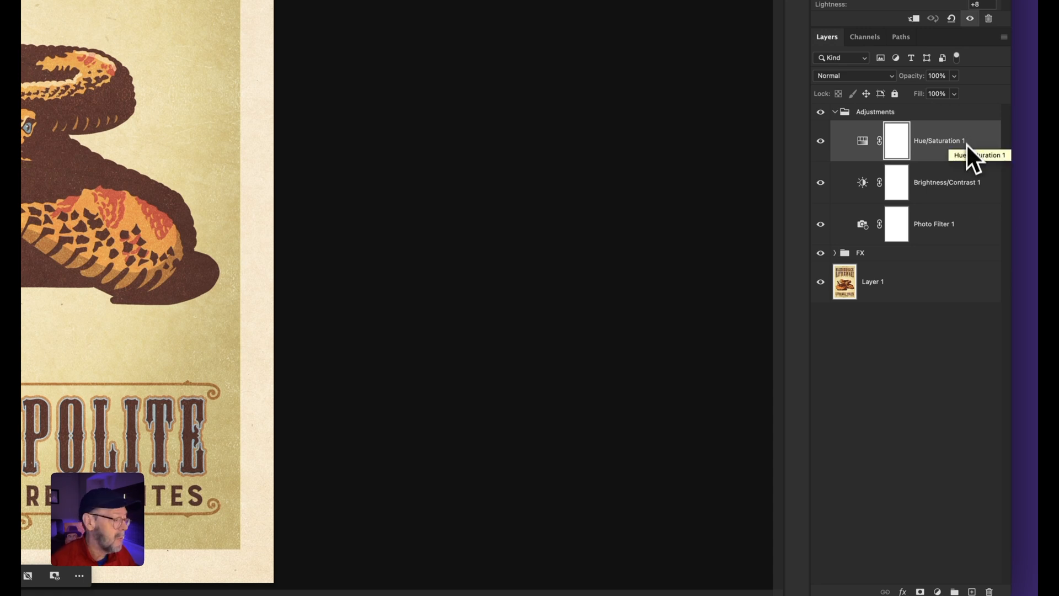
{"action": "left_click", "coordinate": [938, 591]}
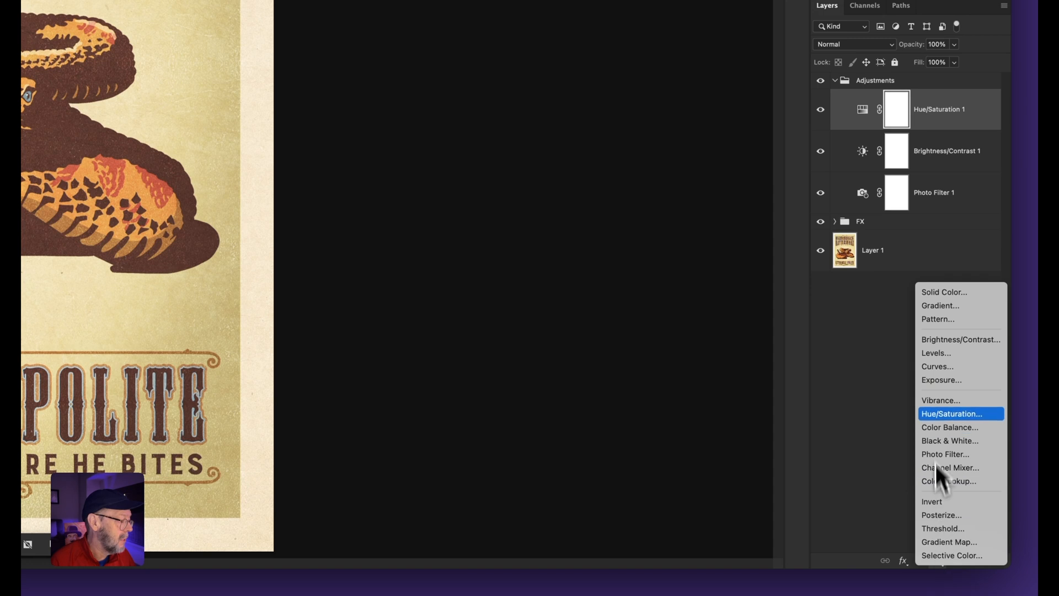
{"action": "left_click", "coordinate": [954, 366]}
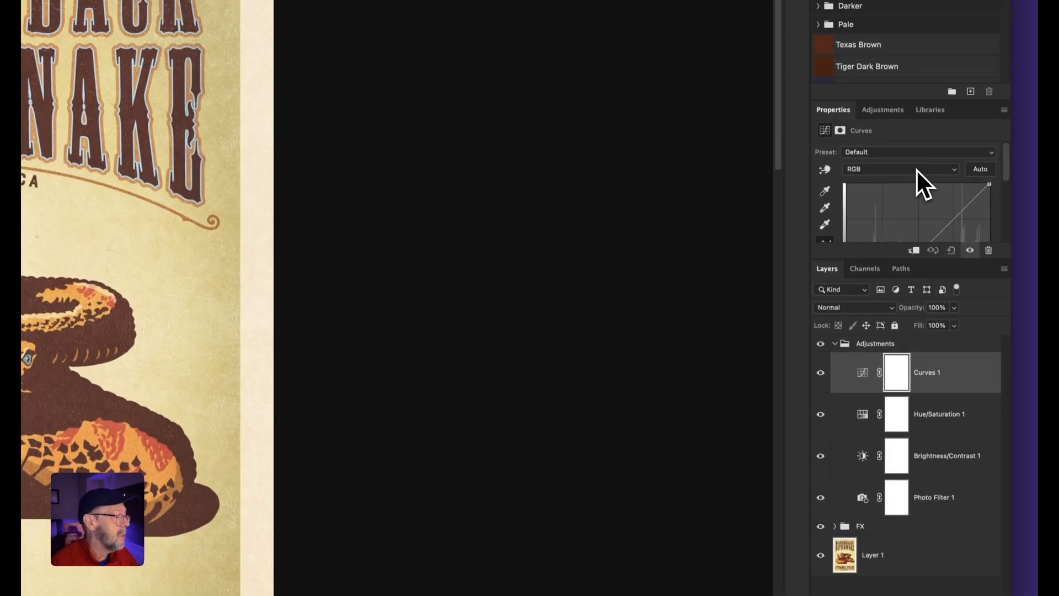
{"action": "left_click", "coordinate": [922, 155]}
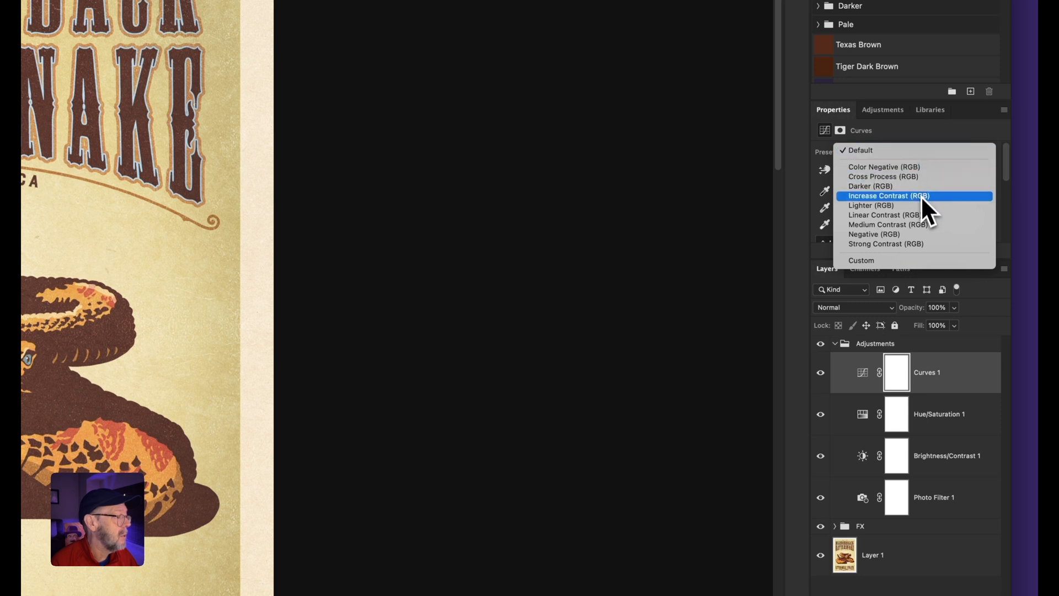
{"action": "left_click", "coordinate": [904, 215]}
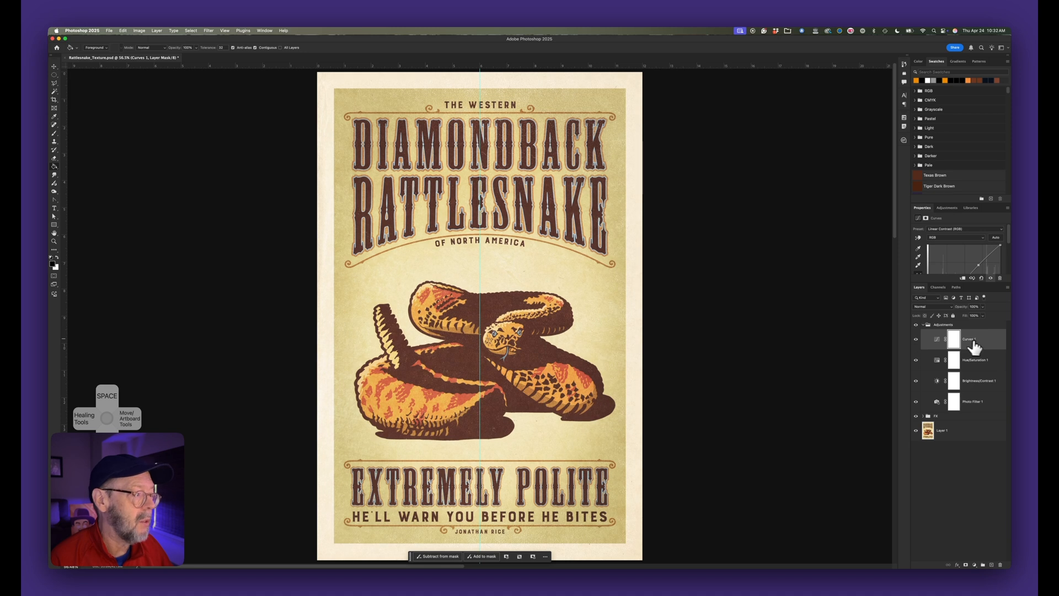
{"action": "left_click_drag", "start_coordinate": [975, 345], "coordinate": [1000, 564]}
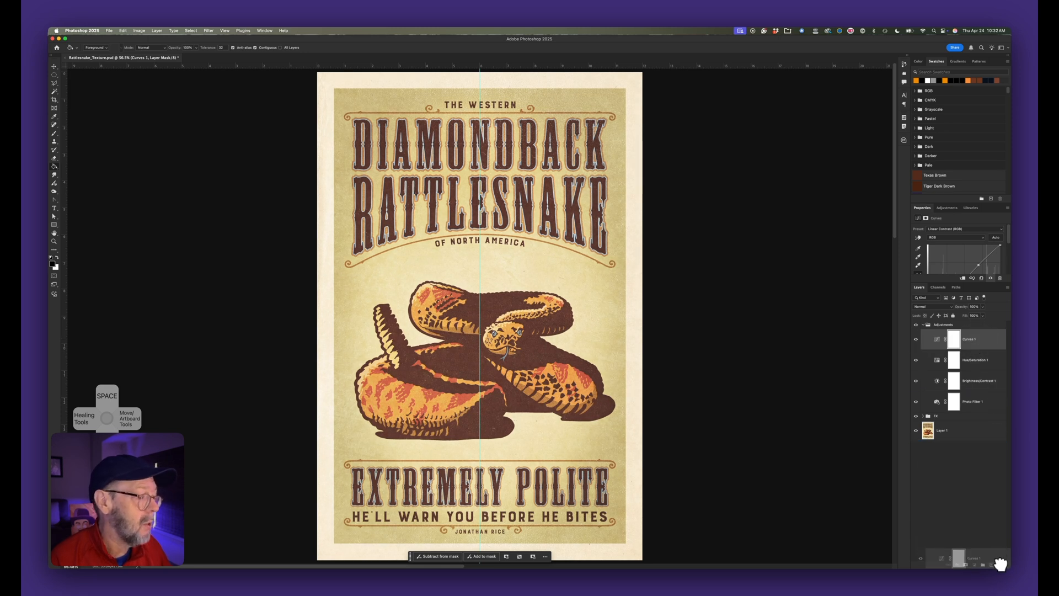